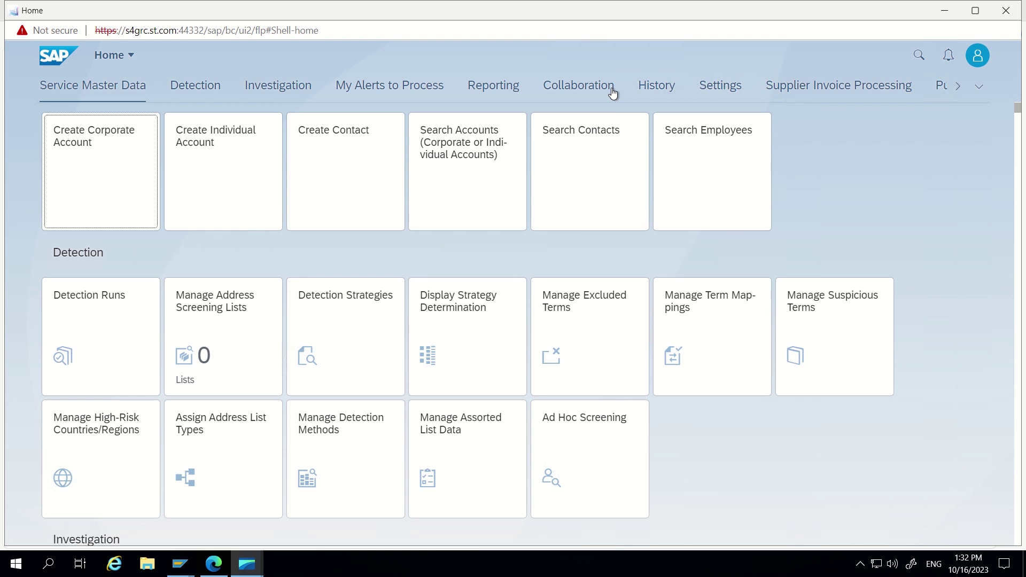
Step: Open the Data Quality Rules app for business partners from the Data Quality Management for Business Partners group
left_click(980, 90)
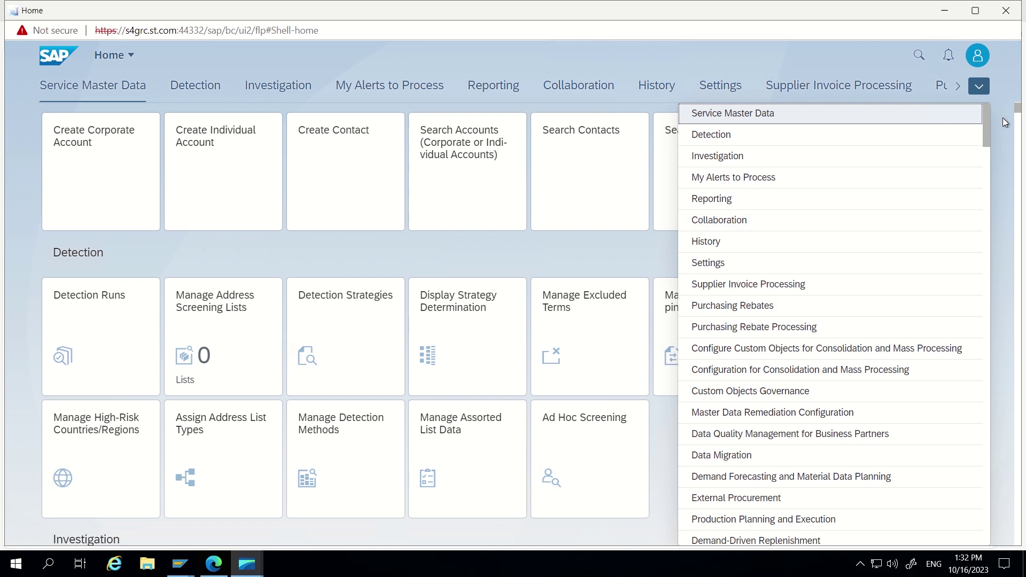
scroll(804, 278, "down", 3)
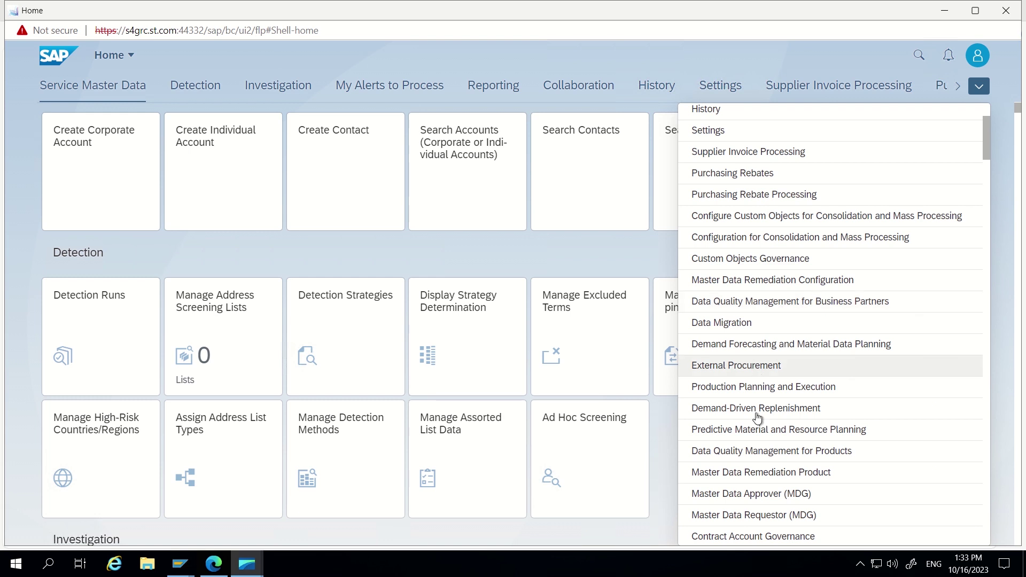
left_click(769, 309)
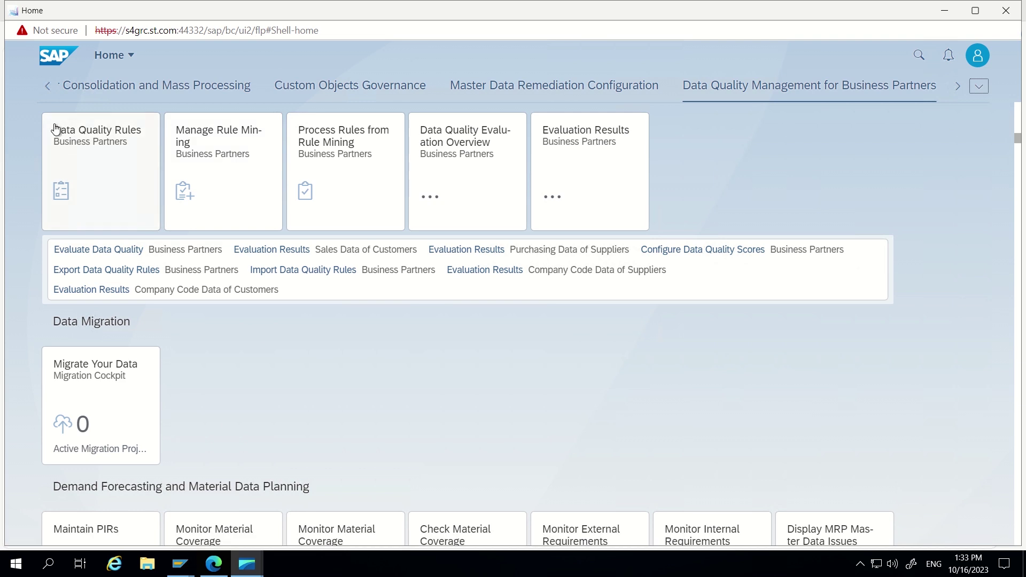
left_click(103, 166)
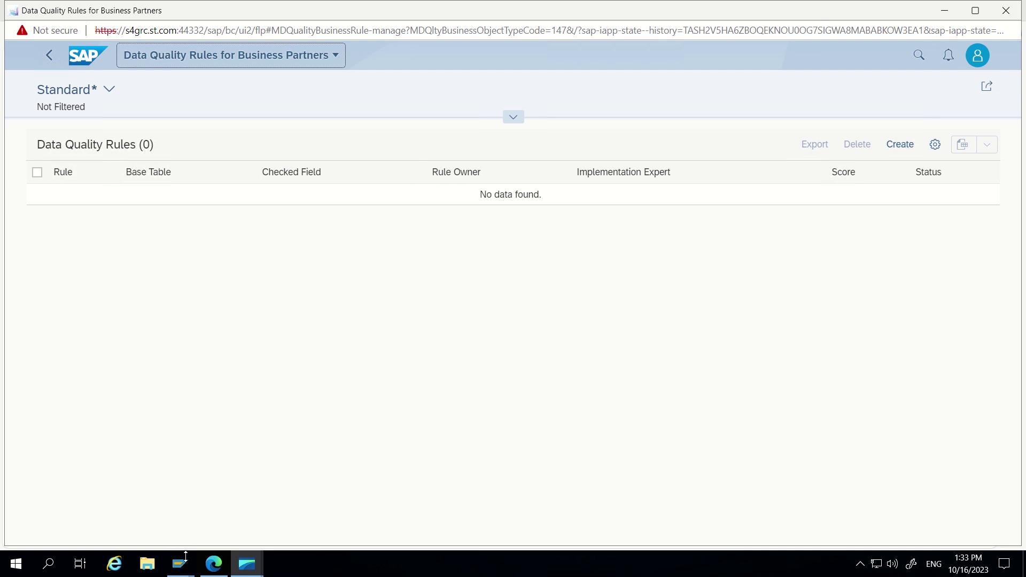
Step: Return to the launchpad home window and open the Manage Customer app in the Customer Governance group
mouse_move(213, 564)
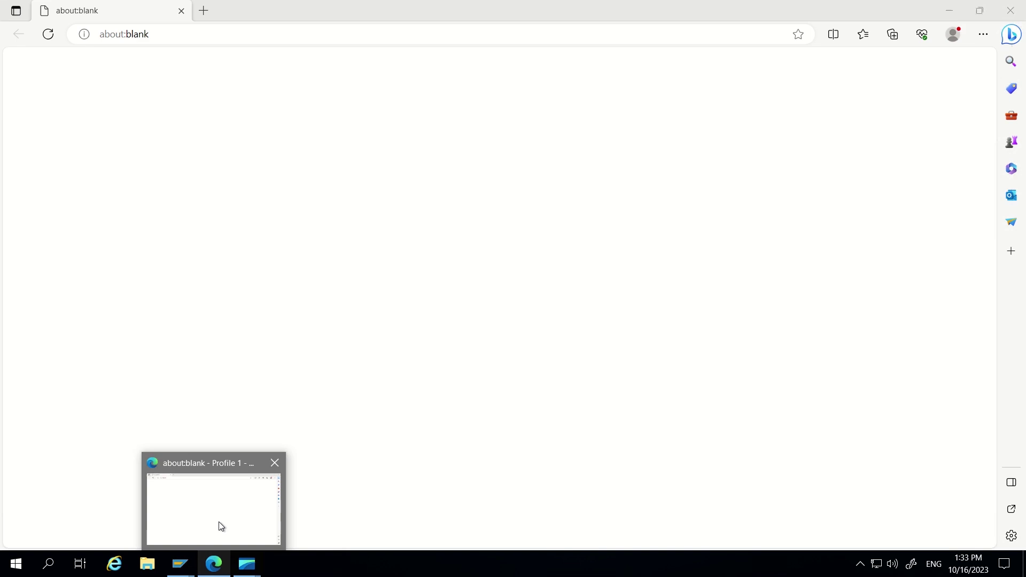
left_click(219, 522)
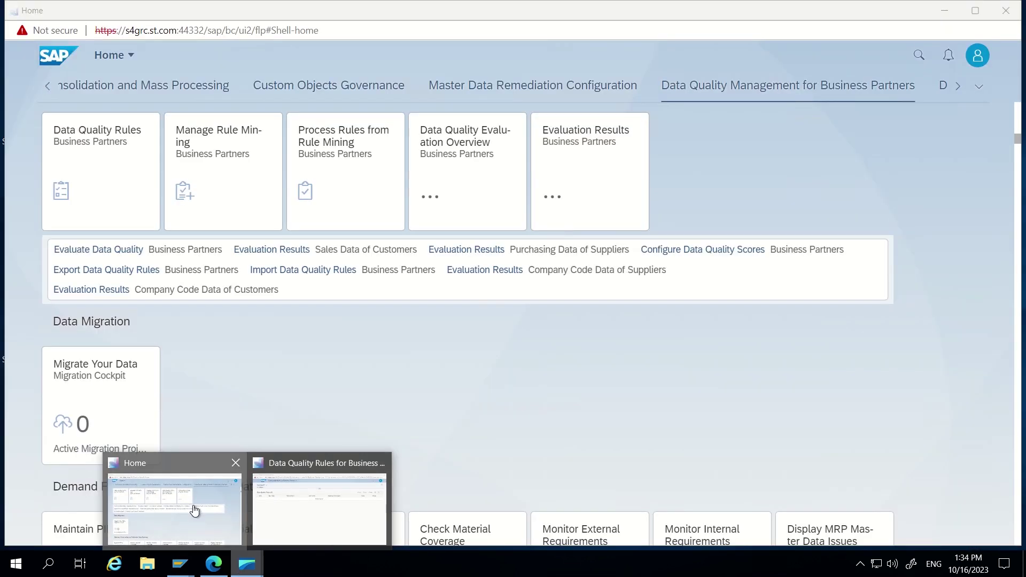
left_click(195, 507)
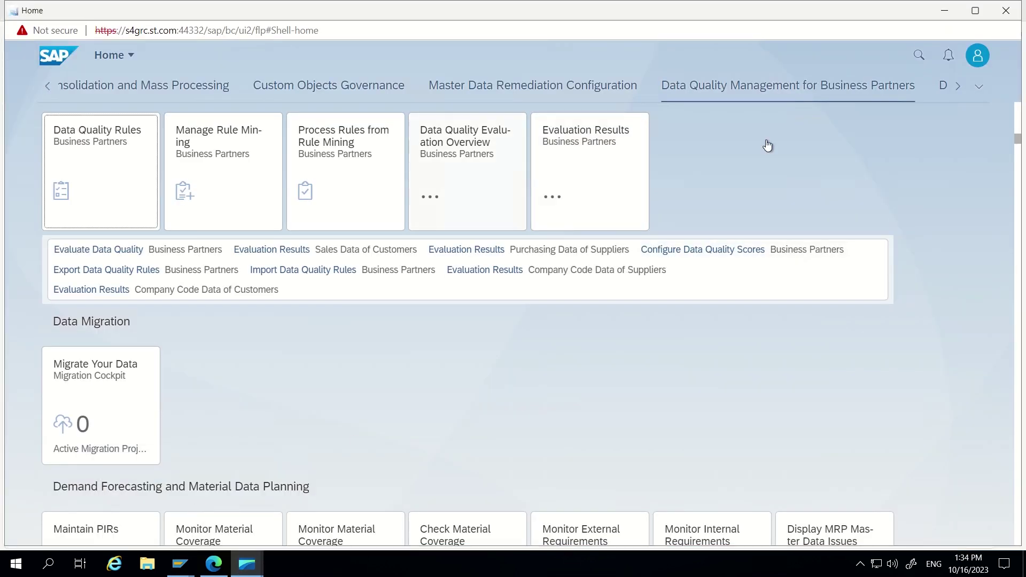
left_click(979, 86)
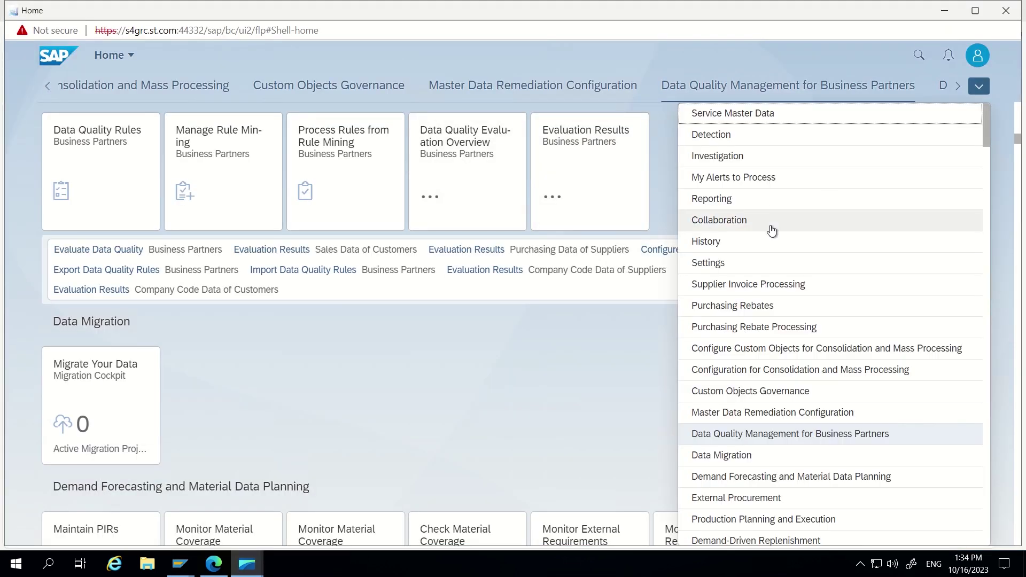
scroll(771, 259, "down", 2)
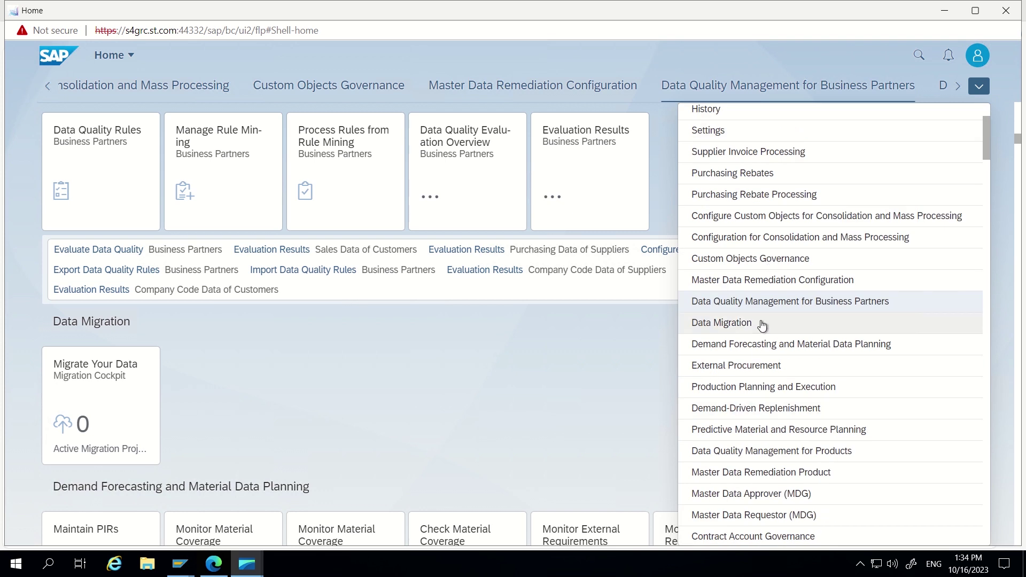
scroll(752, 262, "up", 2)
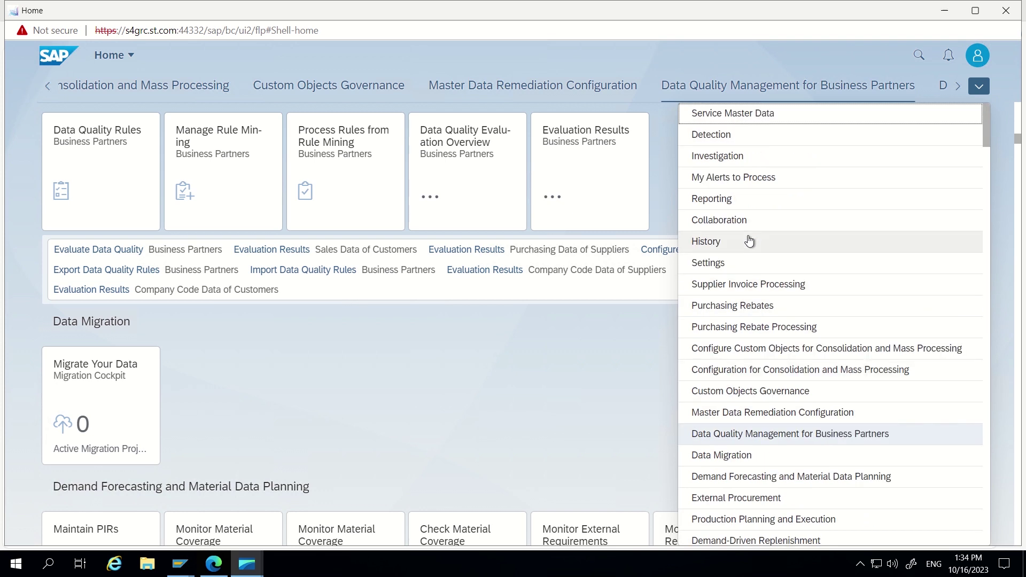
scroll(749, 241, "down", 3)
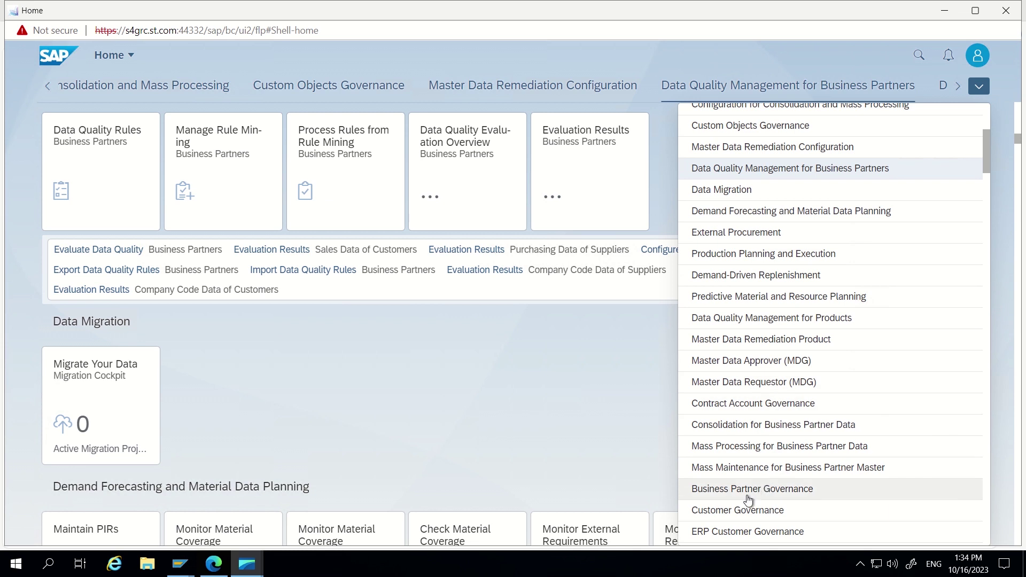
scroll(759, 459, "down", 2)
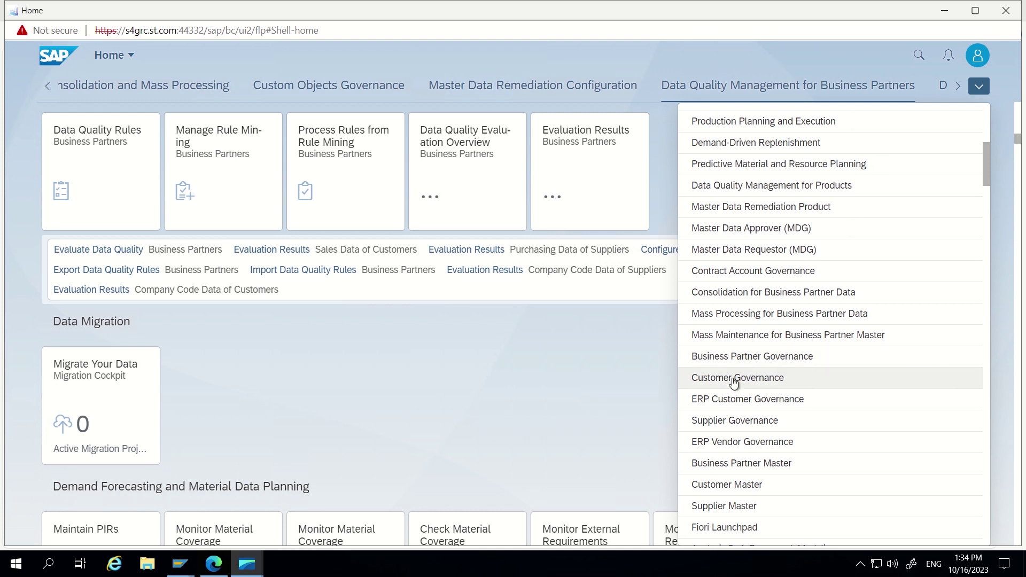
left_click(733, 382)
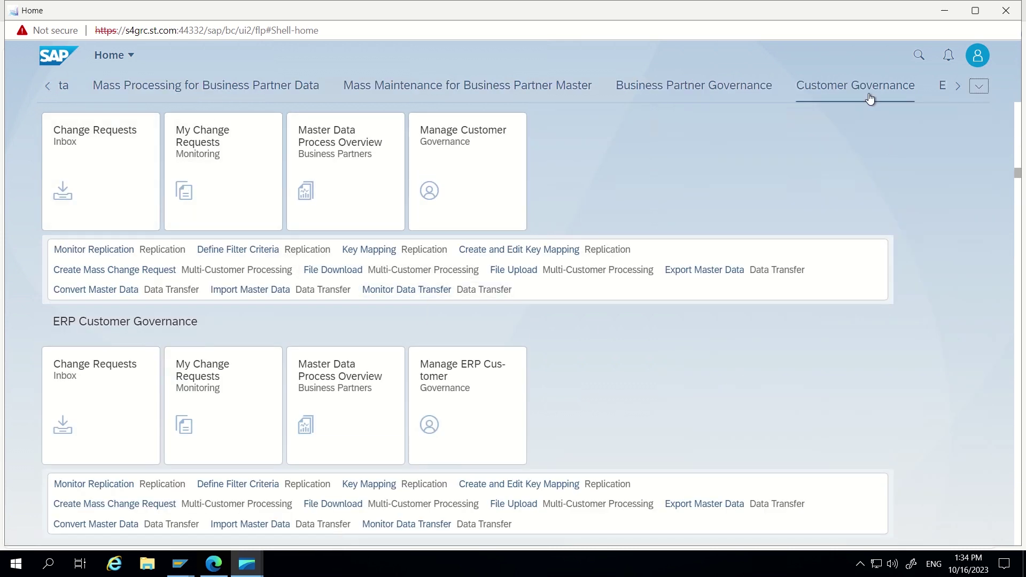
left_click(466, 160)
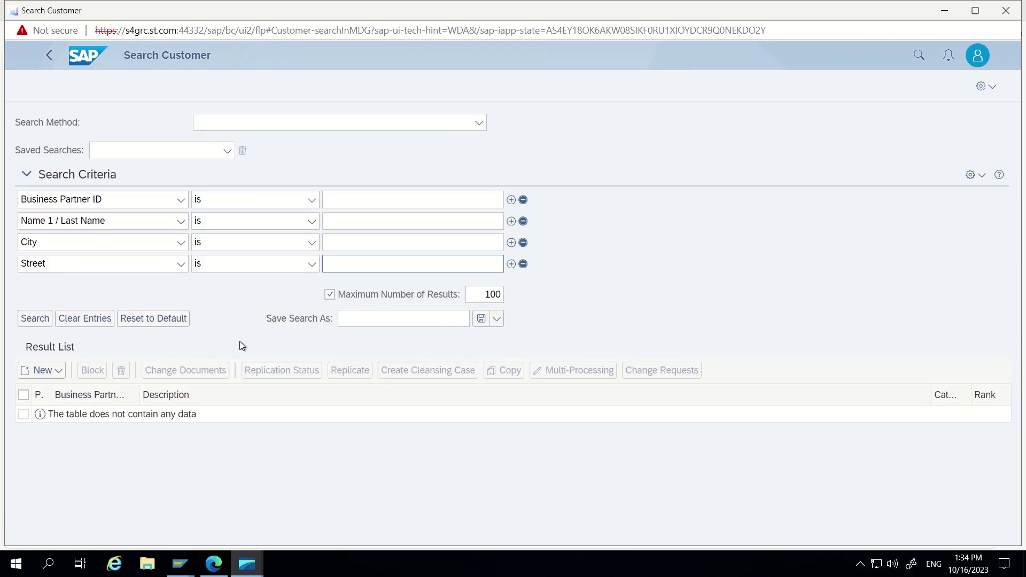
Step: Start a new organization with the change request type Create Customer
left_click(43, 370)
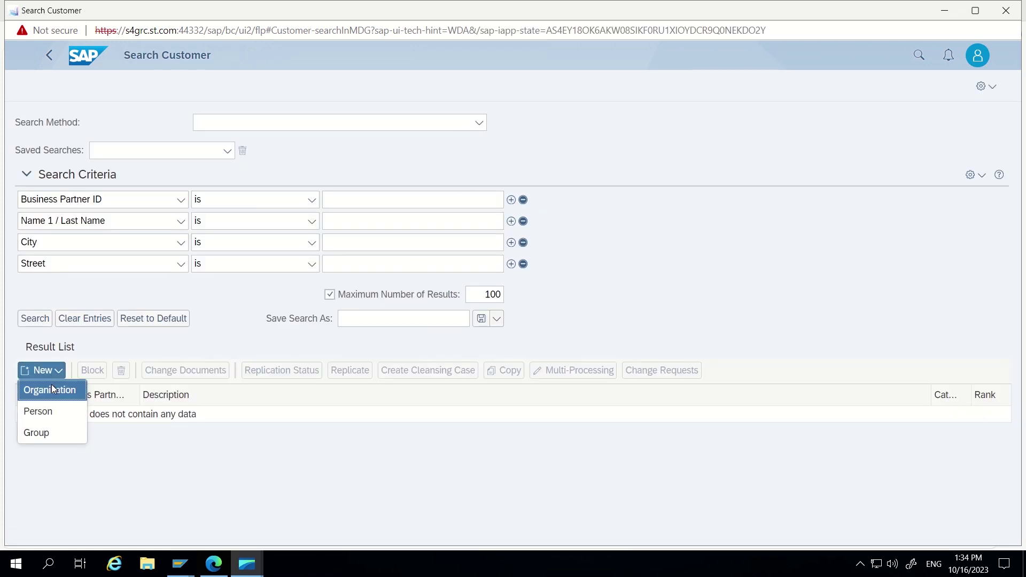
left_click(51, 389)
left_click(409, 336)
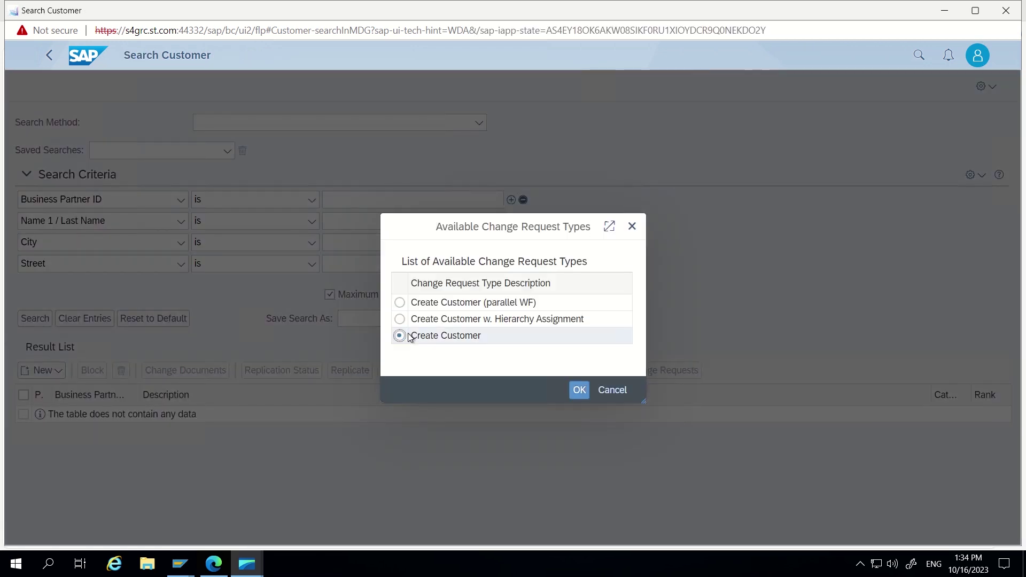
left_click(579, 391)
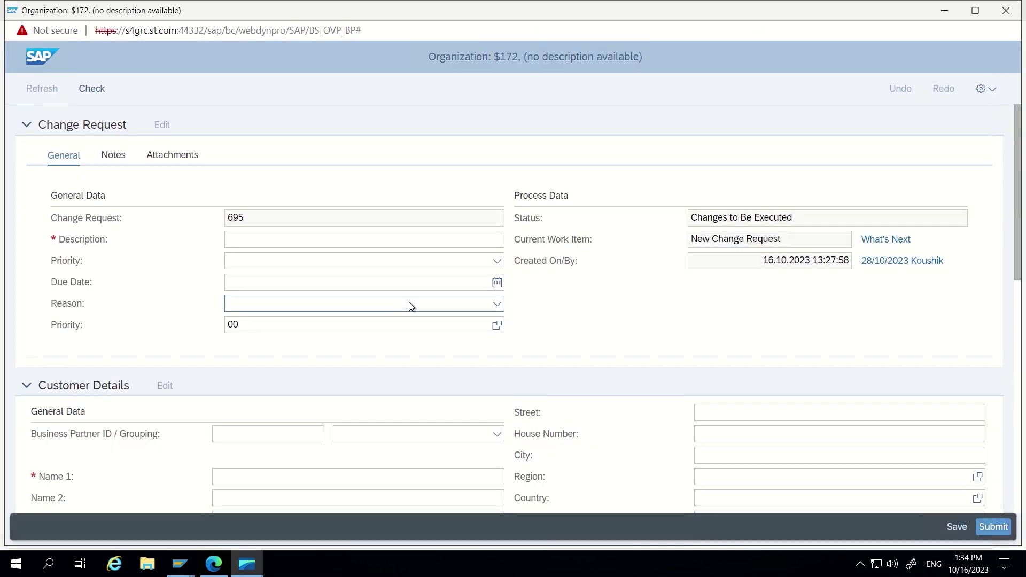
Step: Check the empty customer change request and examine which customer detail fields are mandatory, comparing Name 1, Name 2 and Salutation
left_click(95, 91)
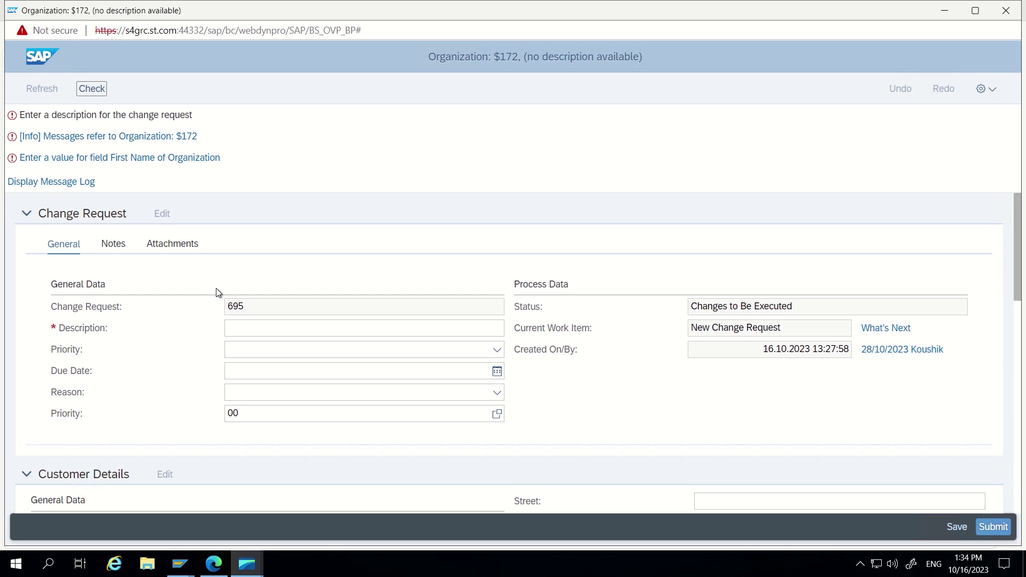
scroll(197, 357, "down", 1)
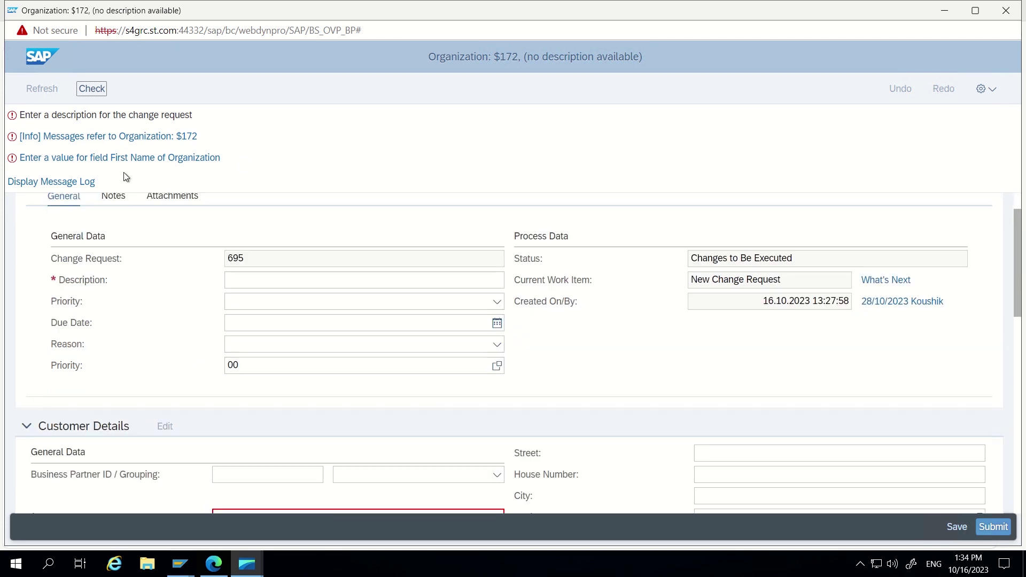
scroll(163, 363, "down", 3)
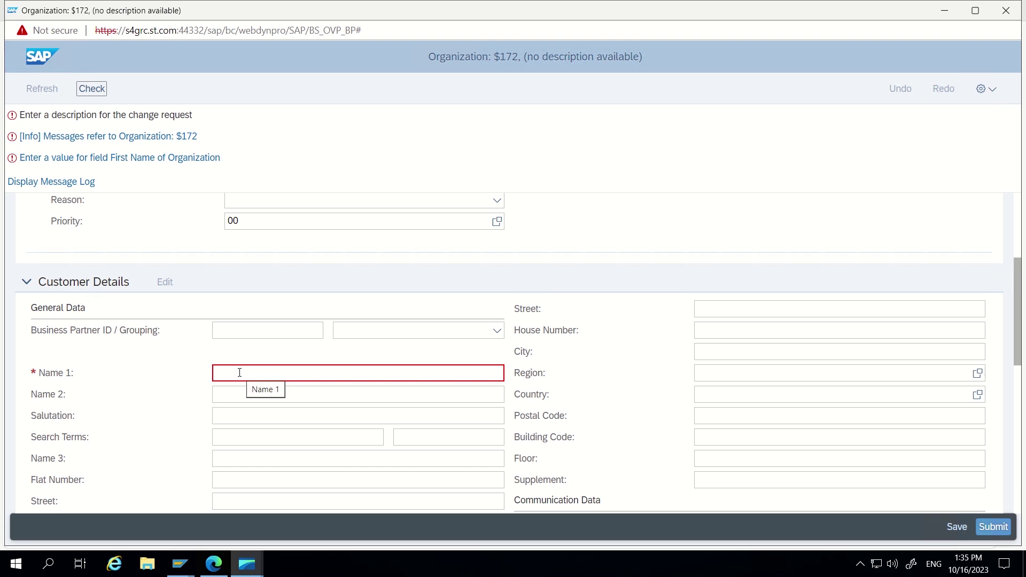
key("alt+Tab")
key("alt+Tab")
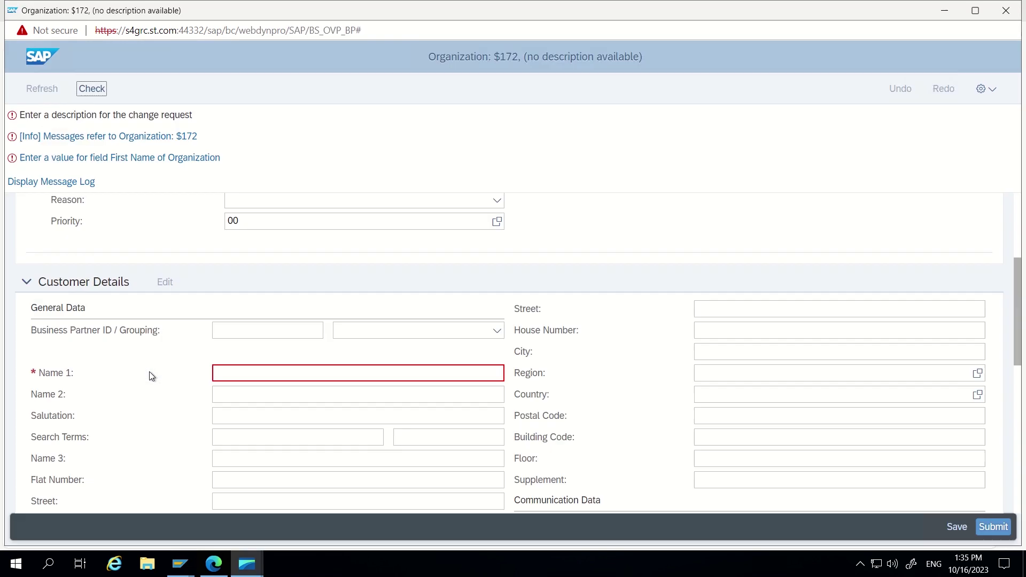
left_click(226, 414)
left_click(219, 373)
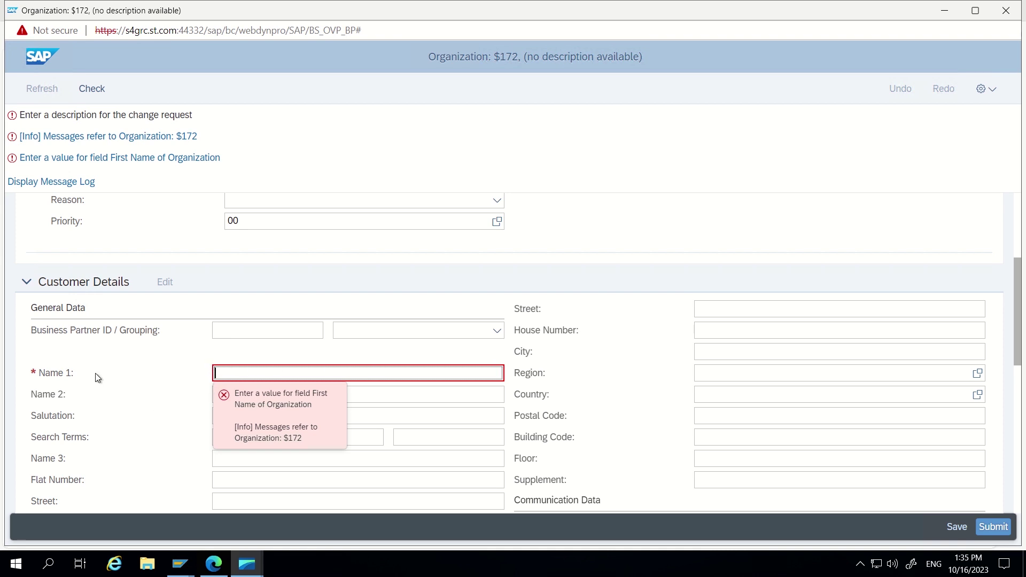
left_click(218, 393)
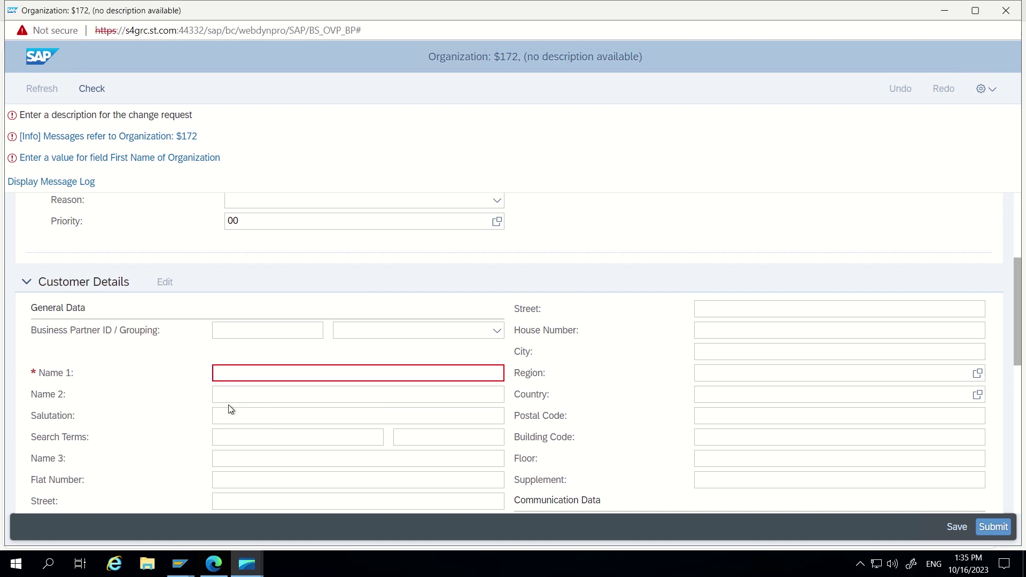
left_click(245, 418)
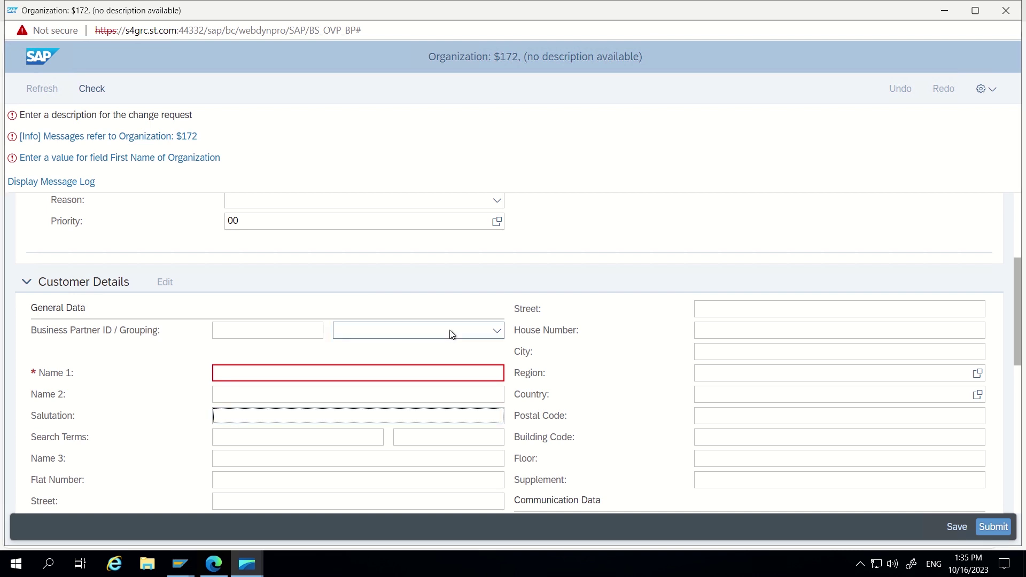
Step: Switch back to the Data Quality Rules for Business Partners window
key("alt+Tab")
key("alt+Tab")
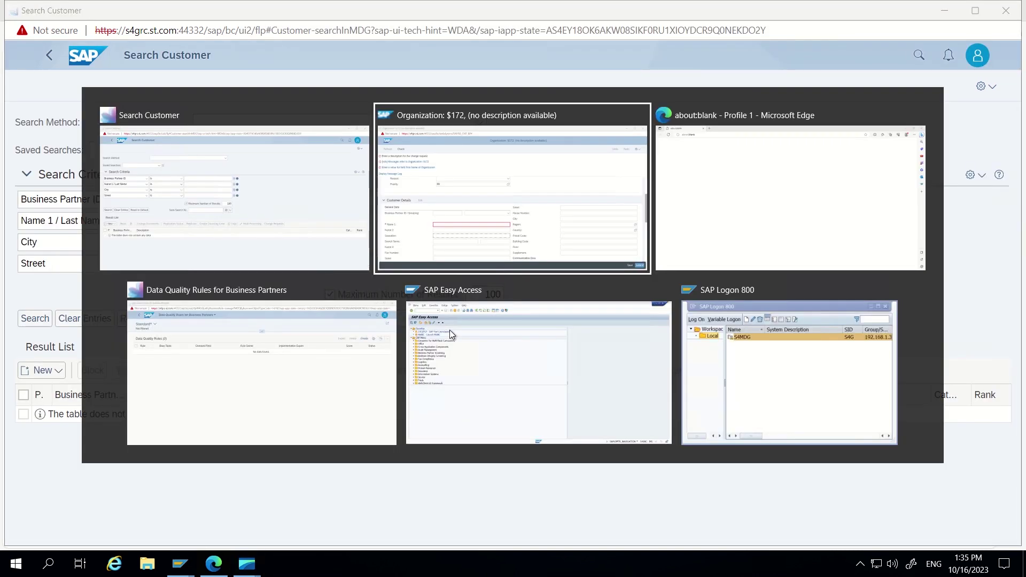
key("alt+Tab")
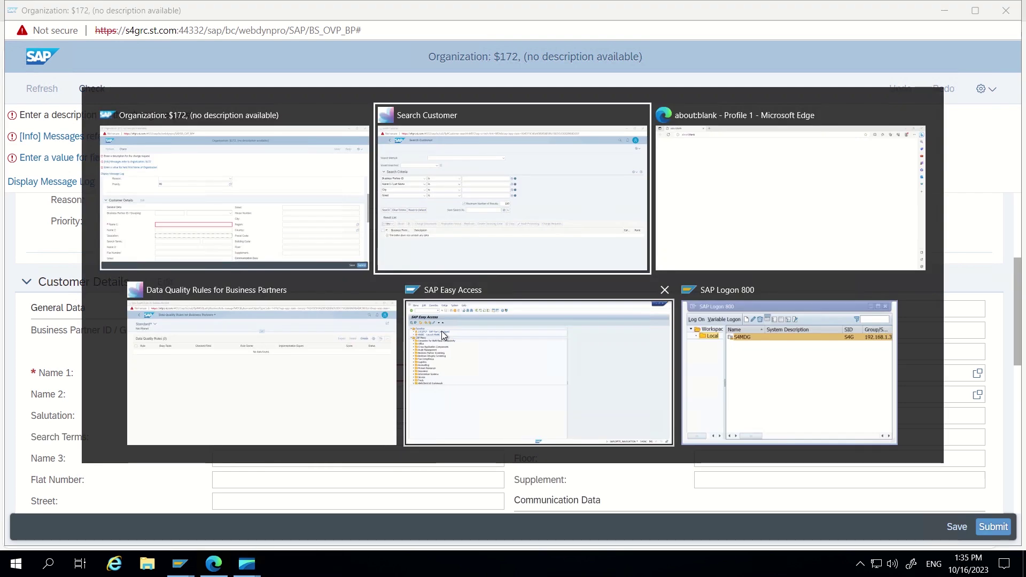
key("alt+Tab")
key("alt+Tab")
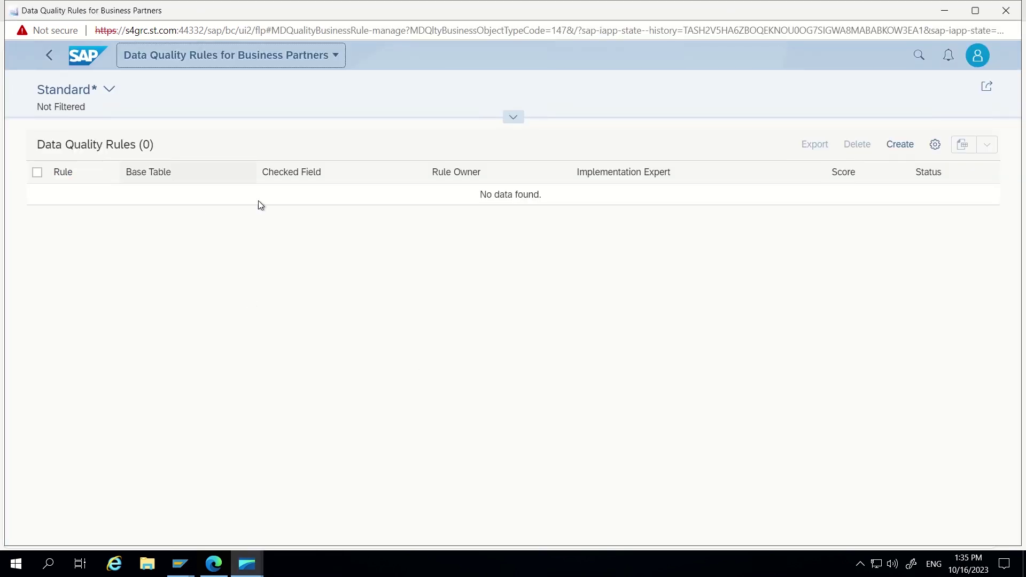
left_click(259, 63)
left_click(206, 54)
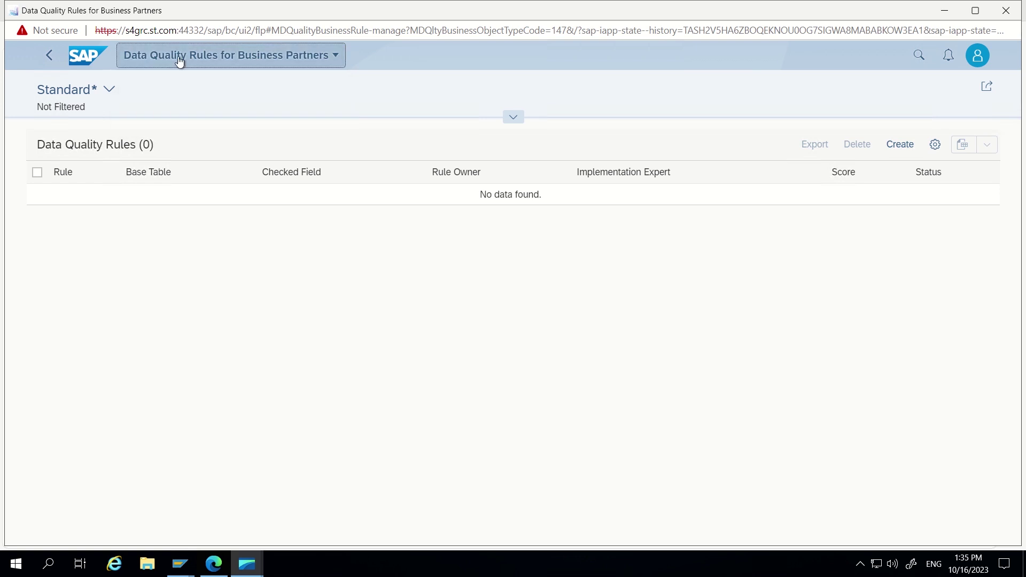
Step: Create a new data quality rule for business partners with the rule ID CHECK_SALUTATION
left_click(902, 145)
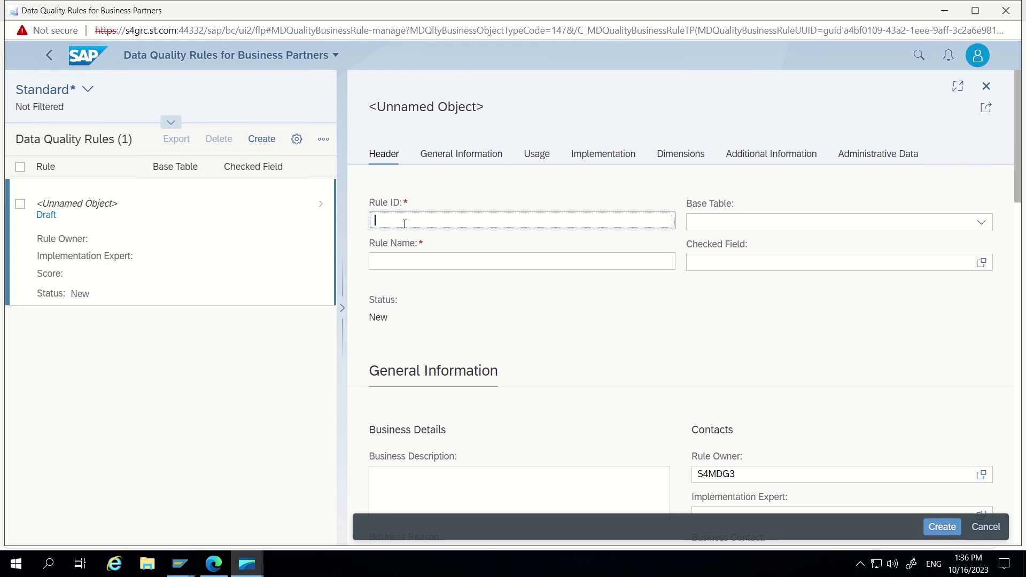
type("CHECK_")
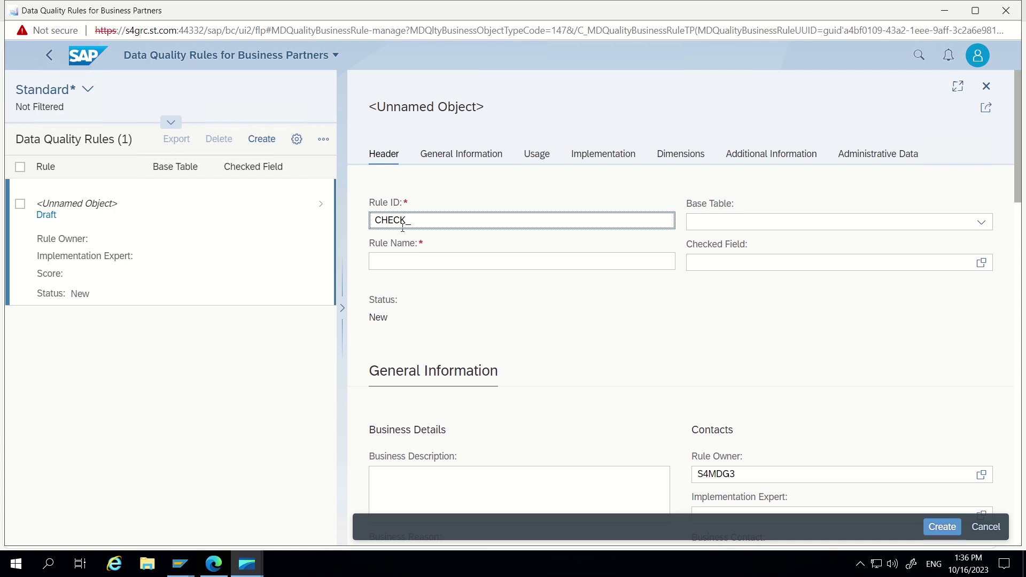
type("SALUTATION")
double_click(525, 219)
Step: Set the base table of the CHECK_SALUTATION rule to BUT000
left_click(696, 222)
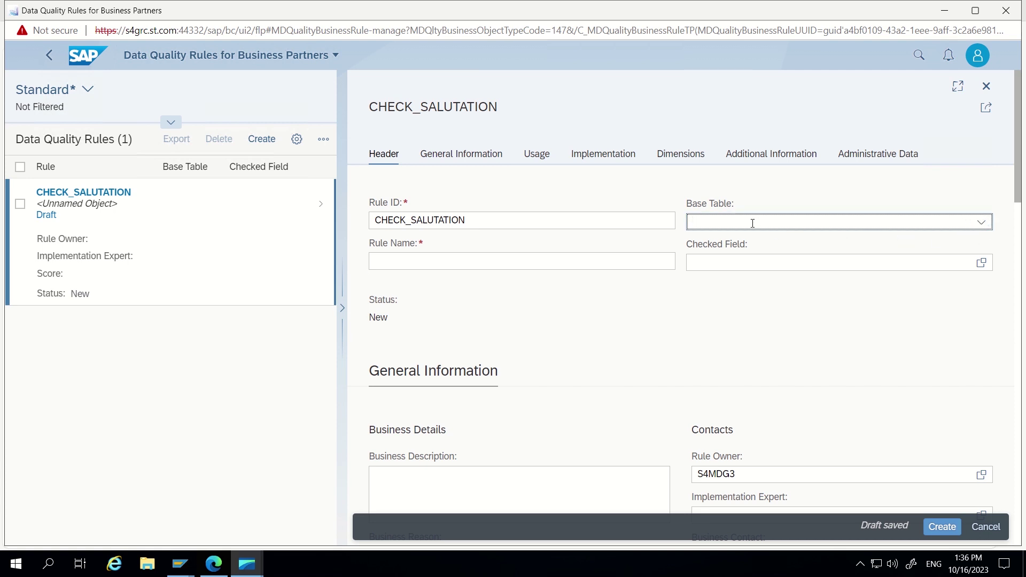
type("BUT000")
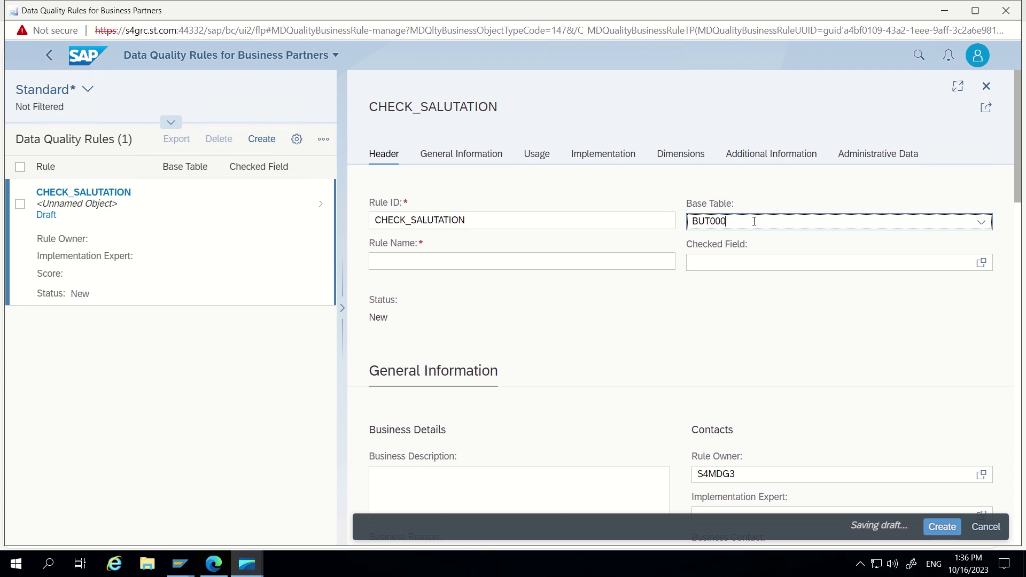
left_click(980, 222)
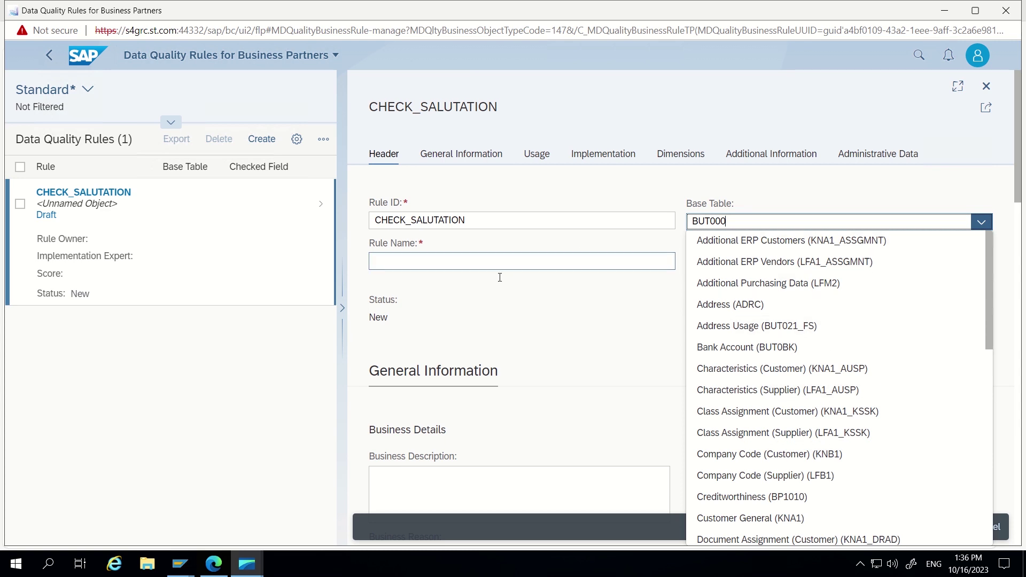
left_click(452, 273)
left_click(442, 262)
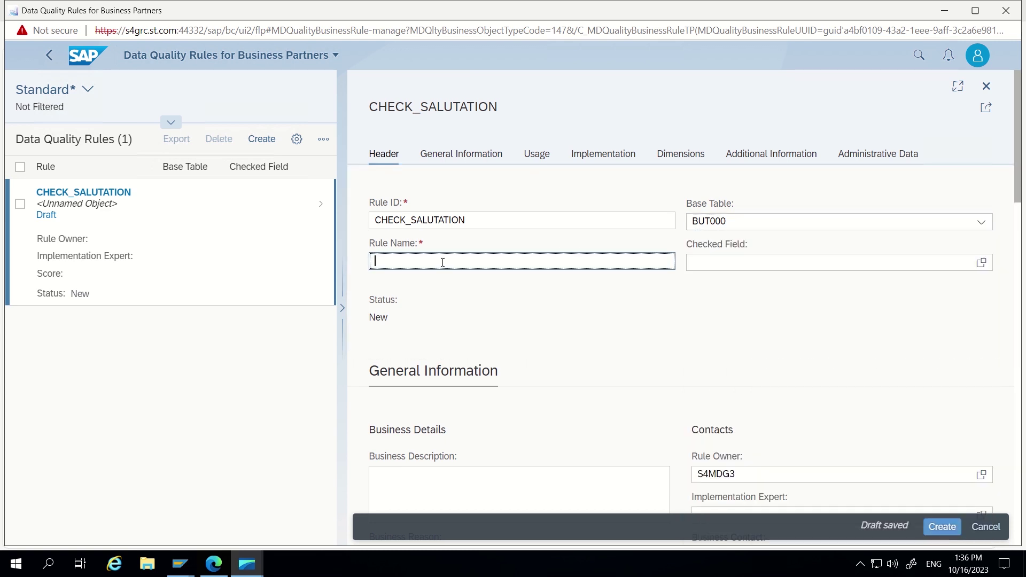
left_click_drag(422, 241, 367, 249)
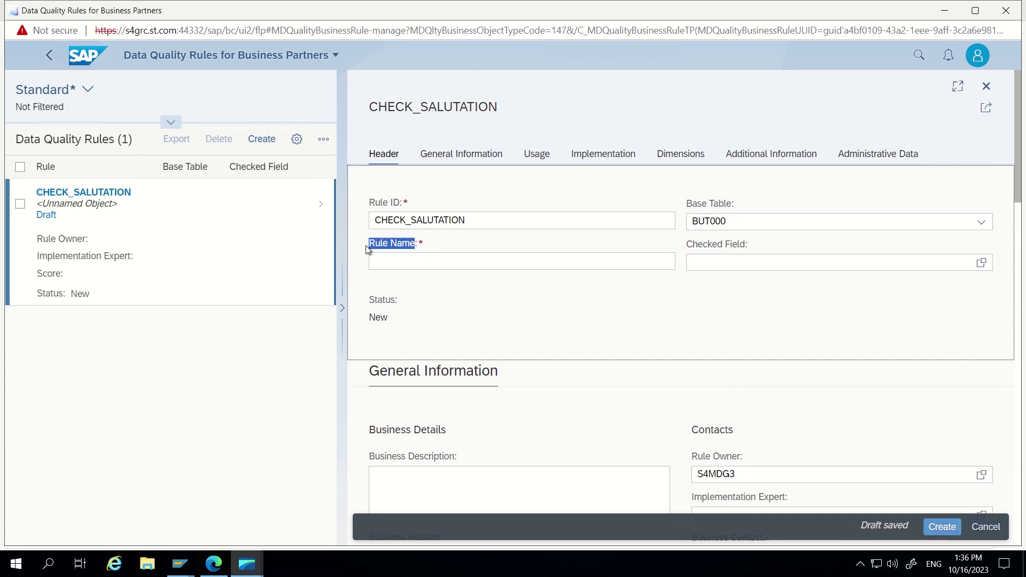
Step: Name the rule "Salutation is mandatory for customer/supplier"
left_click(381, 261)
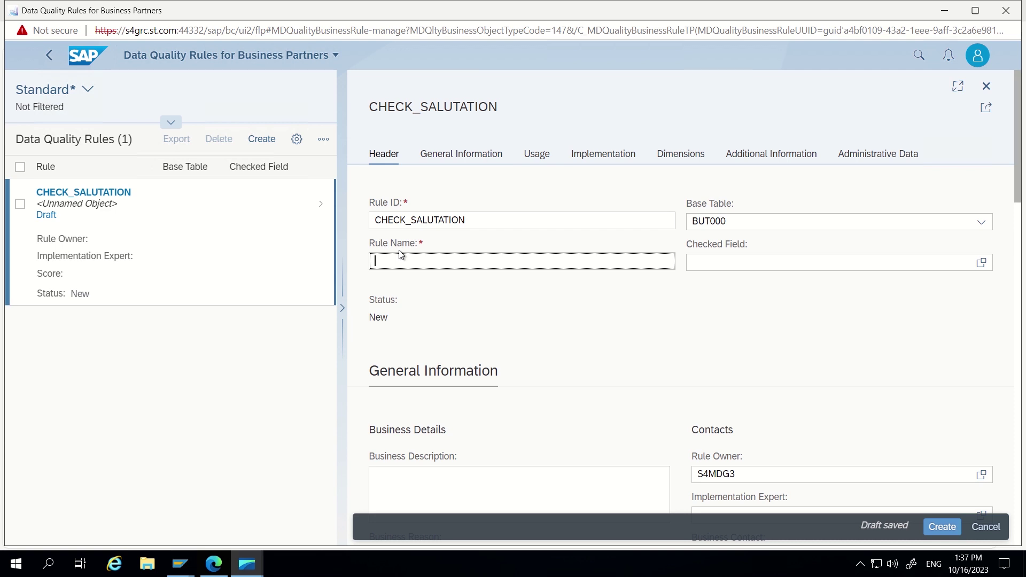
type("Ent")
type("Salu")
type("tation is mand")
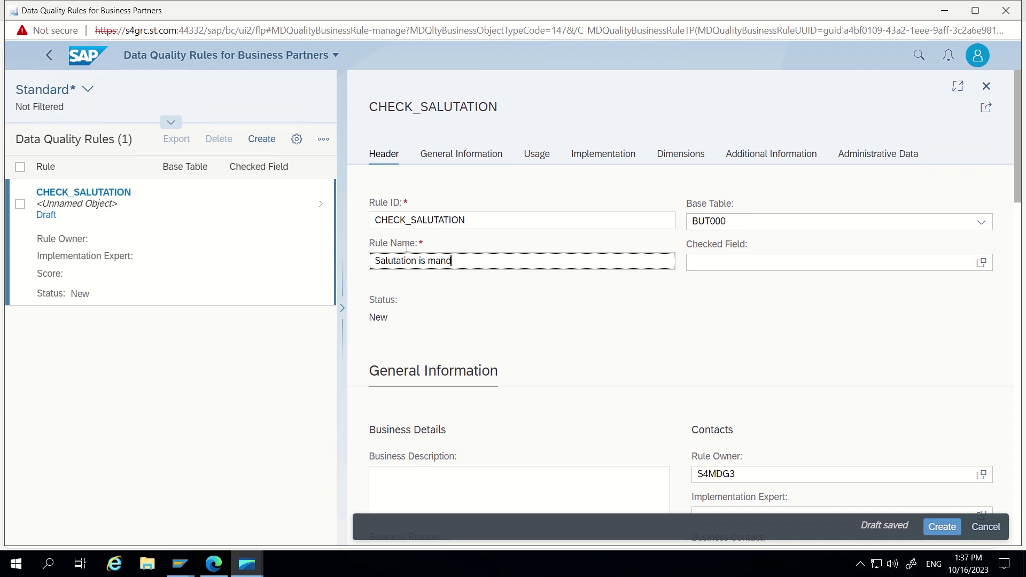
type("atory for th")
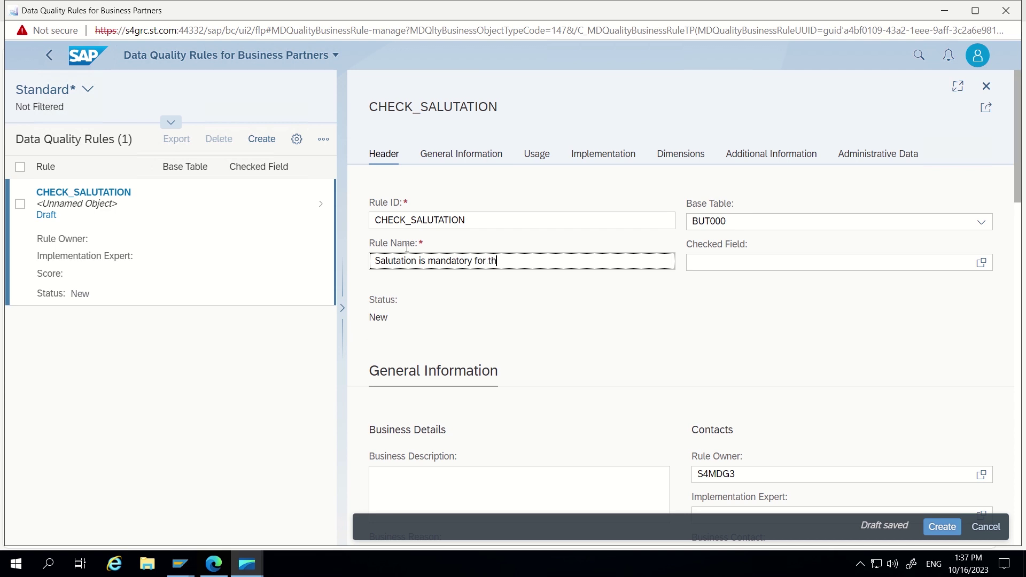
type("is re")
key("BackSpace")
key("BackSpace")
key("BackSpace")
type("customer/suppli")
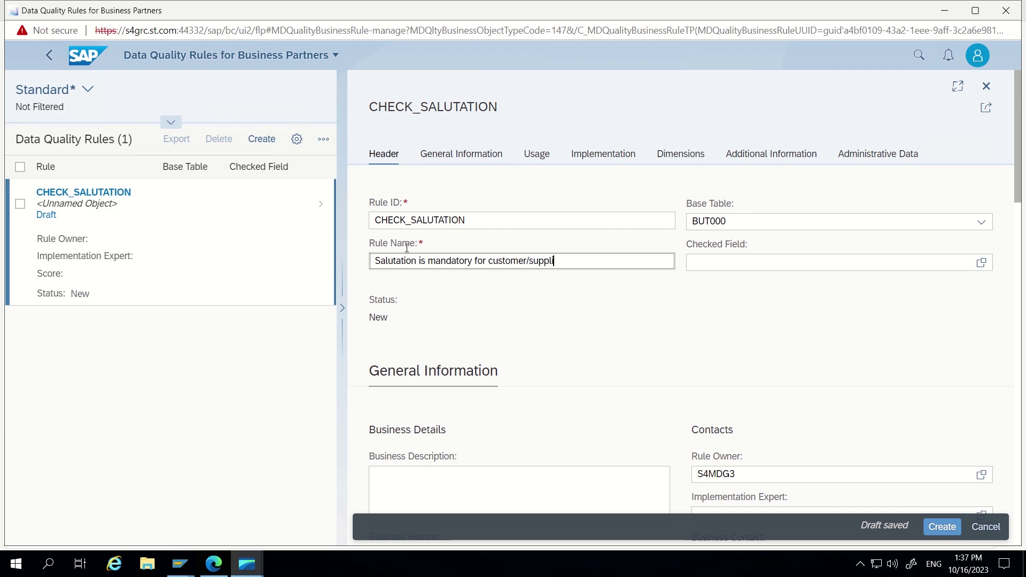
type("er")
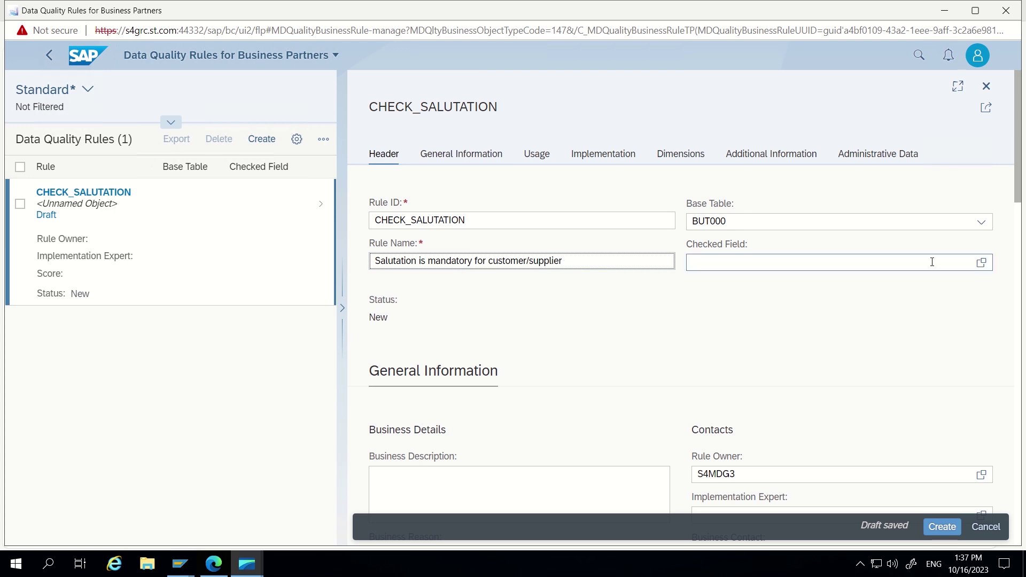
Step: Set the rule's checked field to Salutation (TITLE_LET), filtering the field selection to the General (BUT000) table
left_click(981, 262)
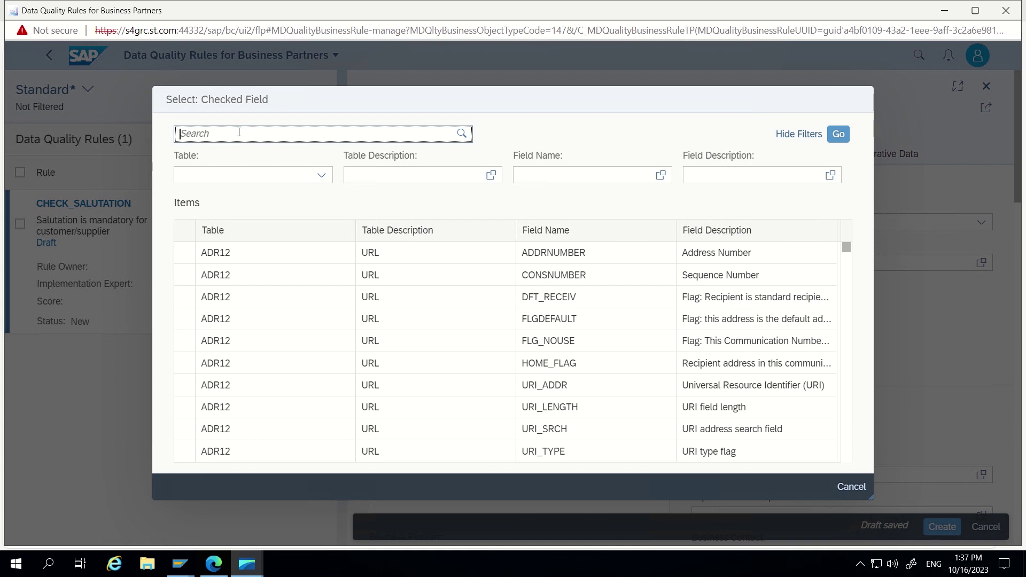
left_click(284, 177)
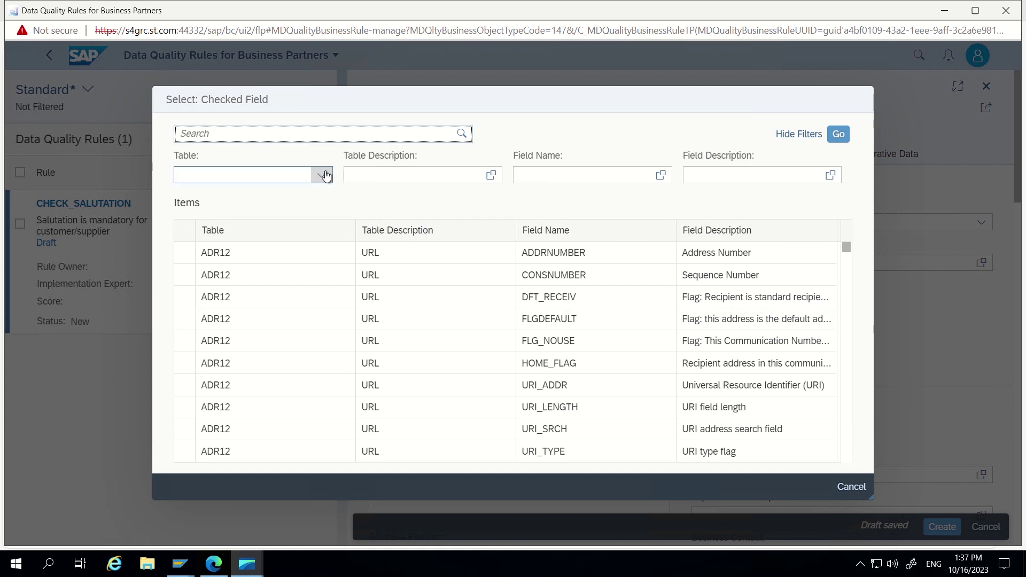
left_click(324, 180)
scroll(316, 307, "down", 4)
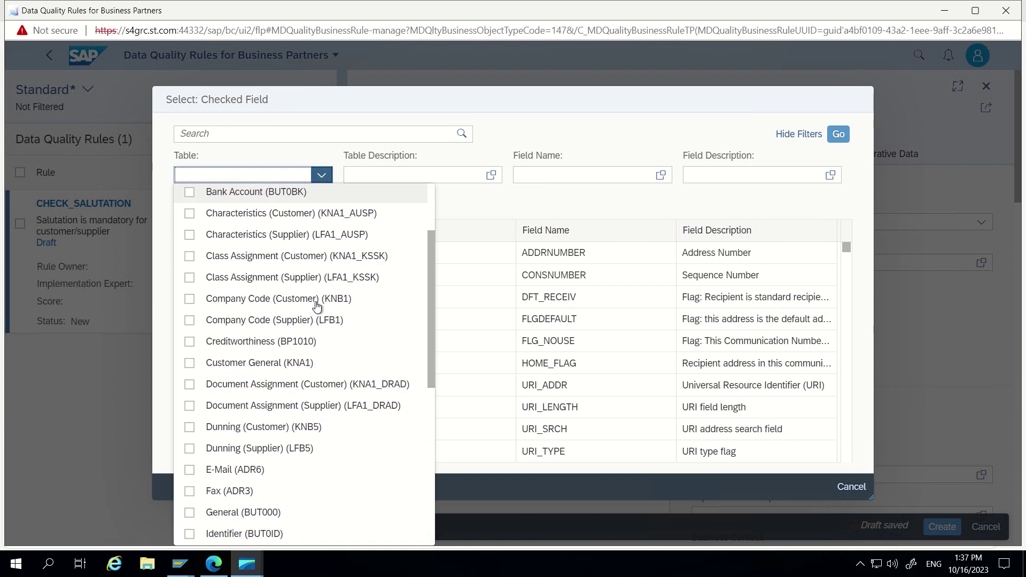
left_click(189, 458)
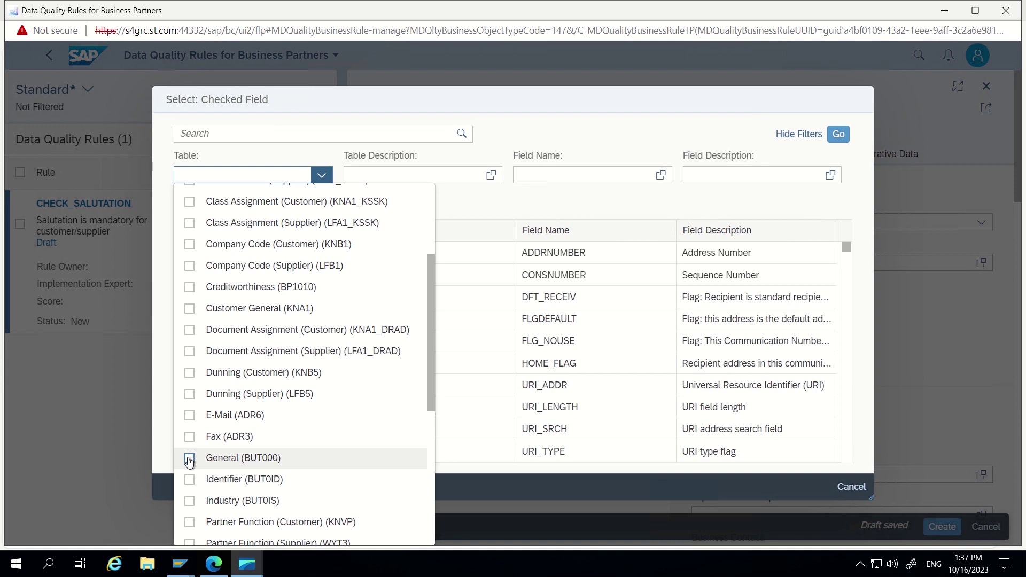
left_click(837, 137)
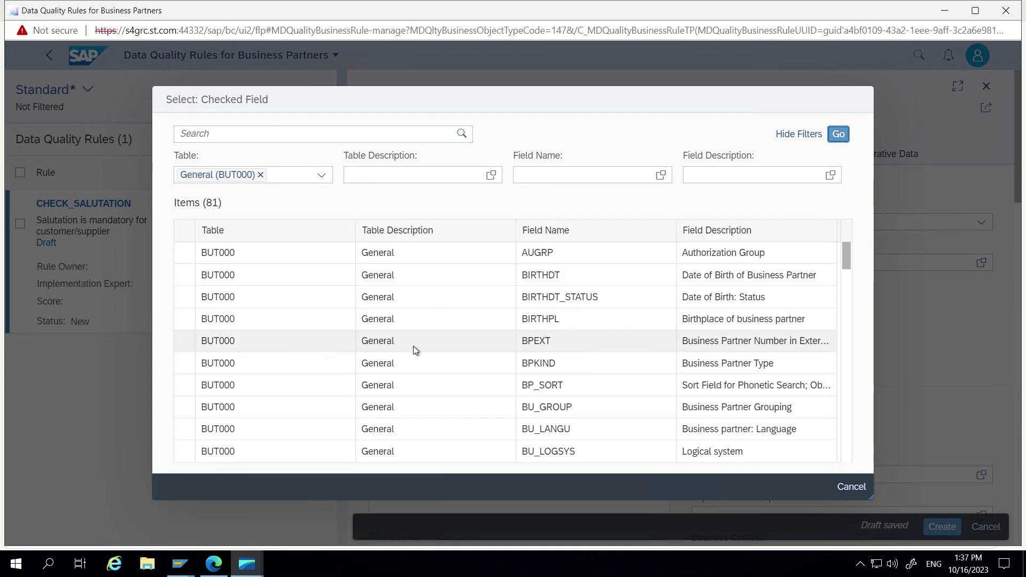
scroll(569, 348, "down", 5)
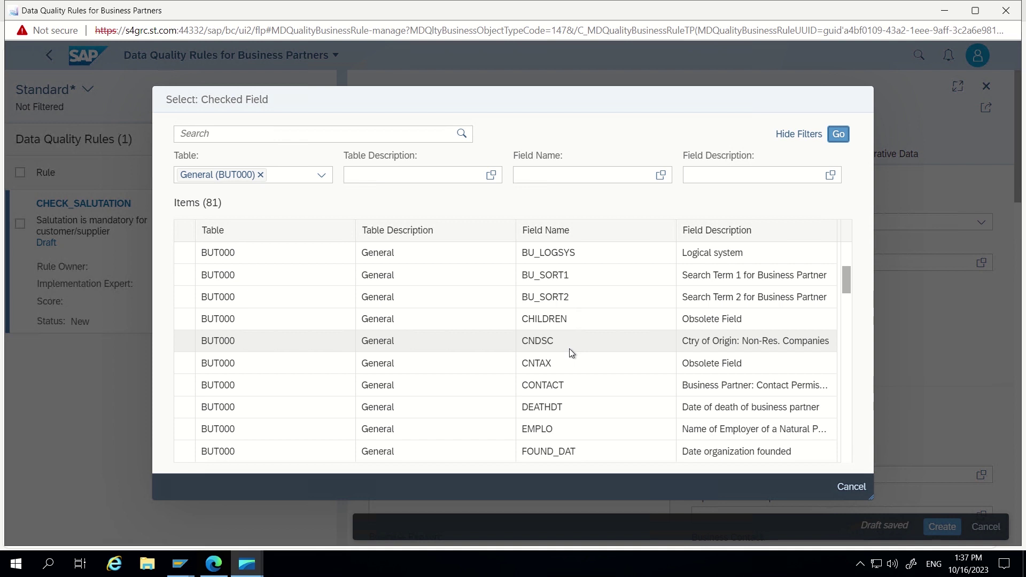
scroll(569, 348, "down", 6)
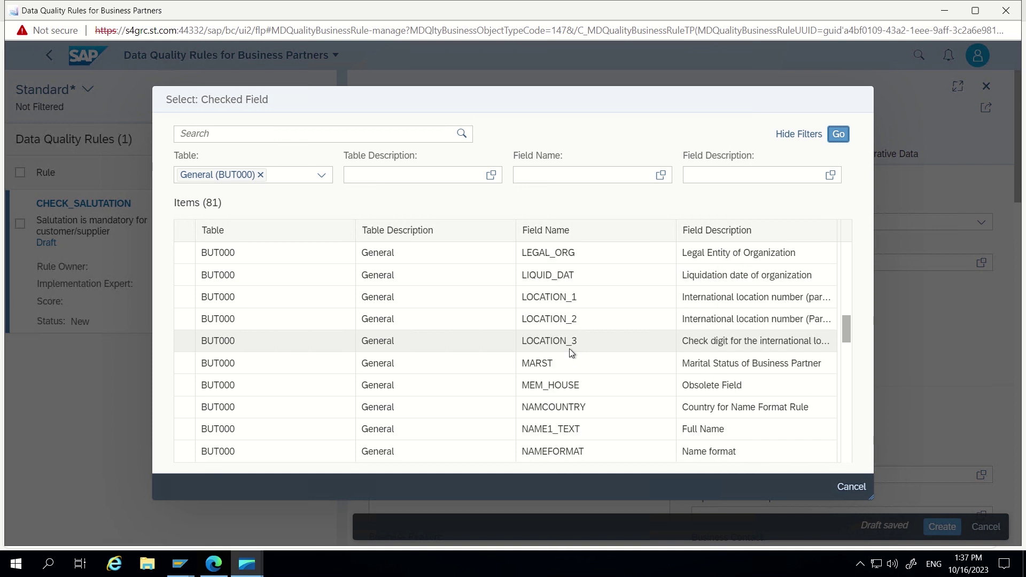
scroll(569, 349, "down", 8)
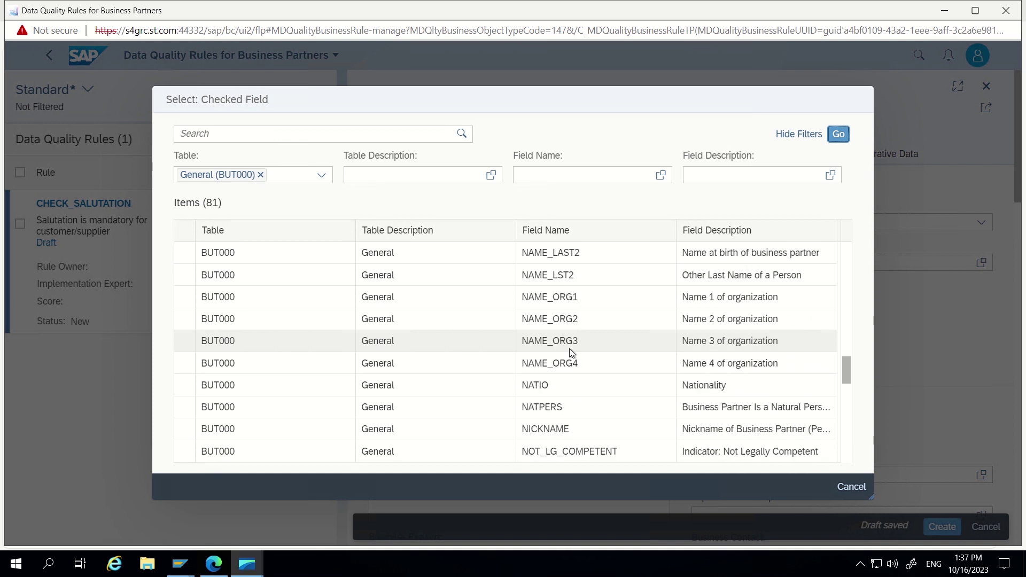
scroll(569, 348, "down", 7)
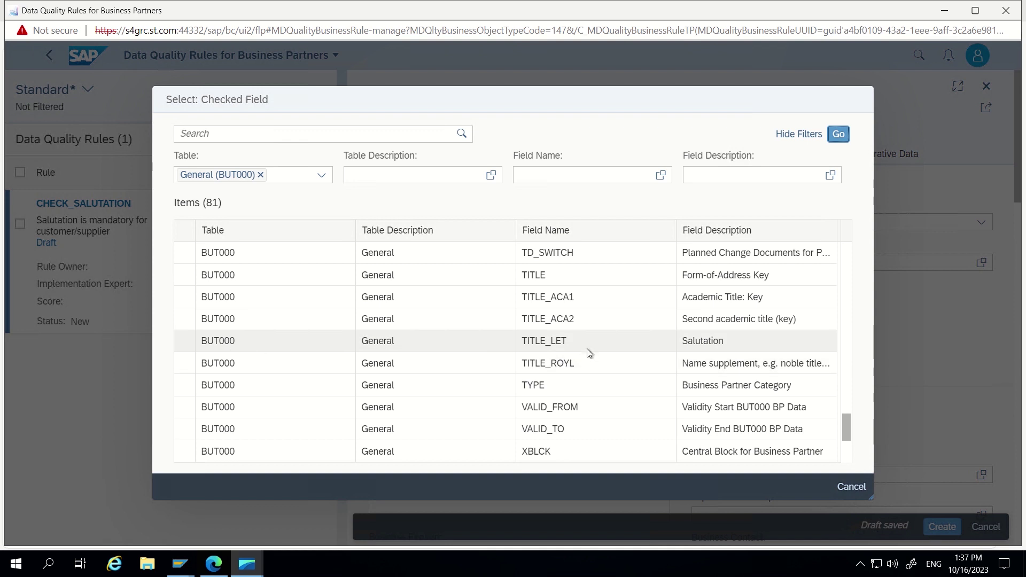
left_click(544, 340)
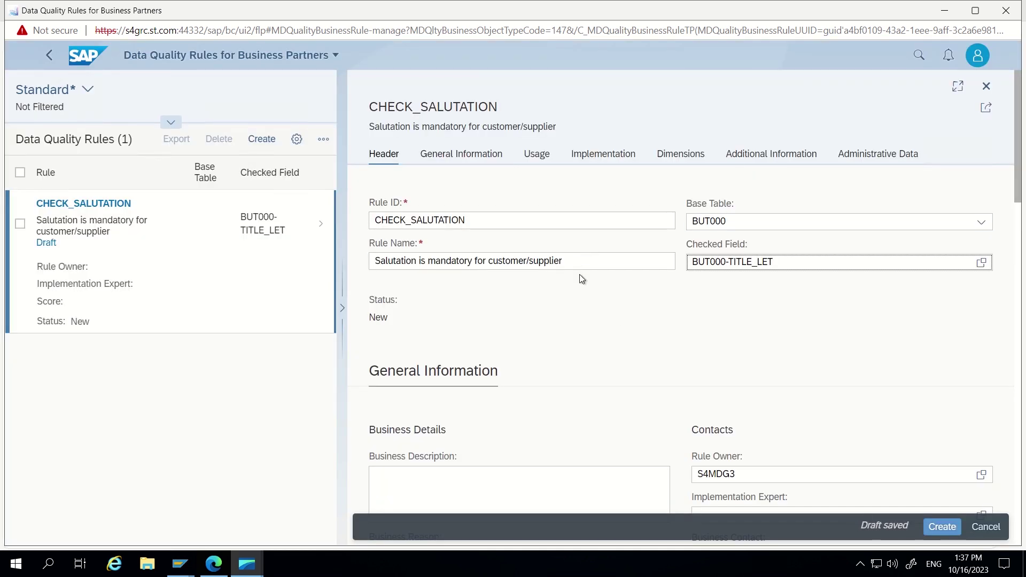
Step: Check the rule's status and whether its draft has been saved
scroll(579, 274, "down", 2)
scroll(625, 262, "up", 2)
left_click_drag(374, 313, 388, 317)
left_click(376, 322)
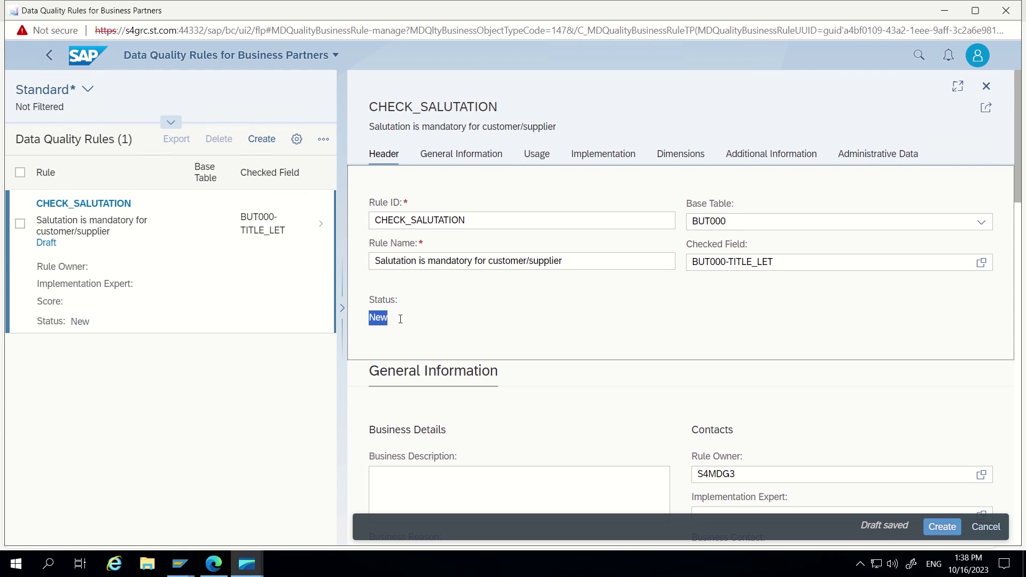
left_click(400, 319)
left_click_drag(862, 526, 909, 526)
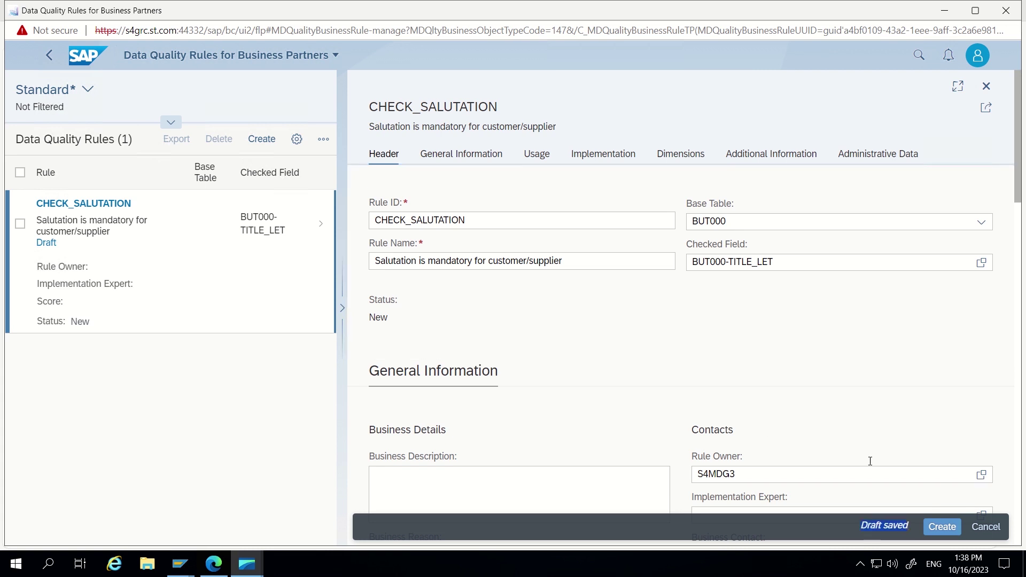
left_click(800, 340)
Step: Enter "To make salutation mandatory for customers" as the rule's business description
scroll(470, 341, "down", 2)
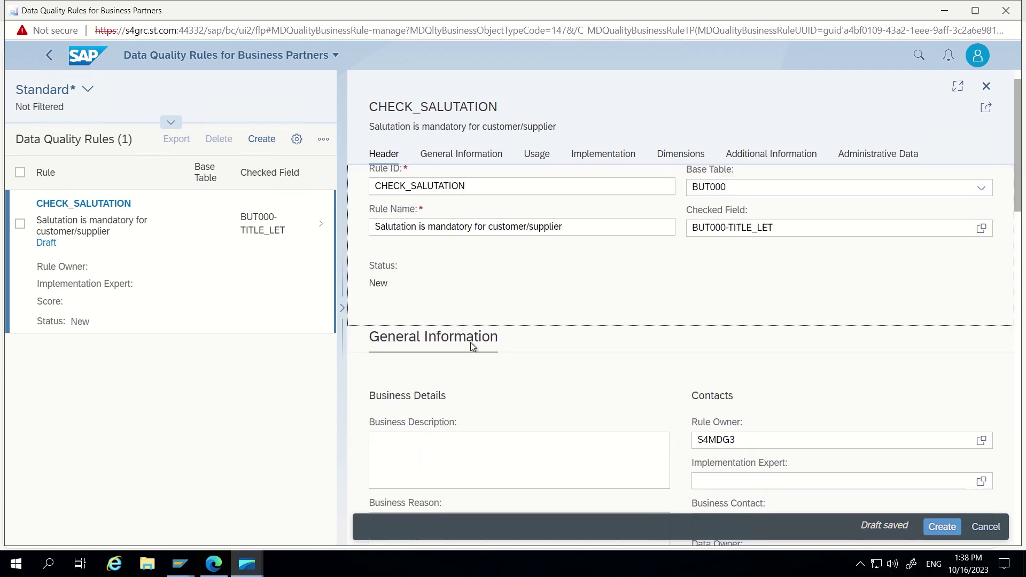
scroll(474, 341, "down", 1)
left_click(449, 335)
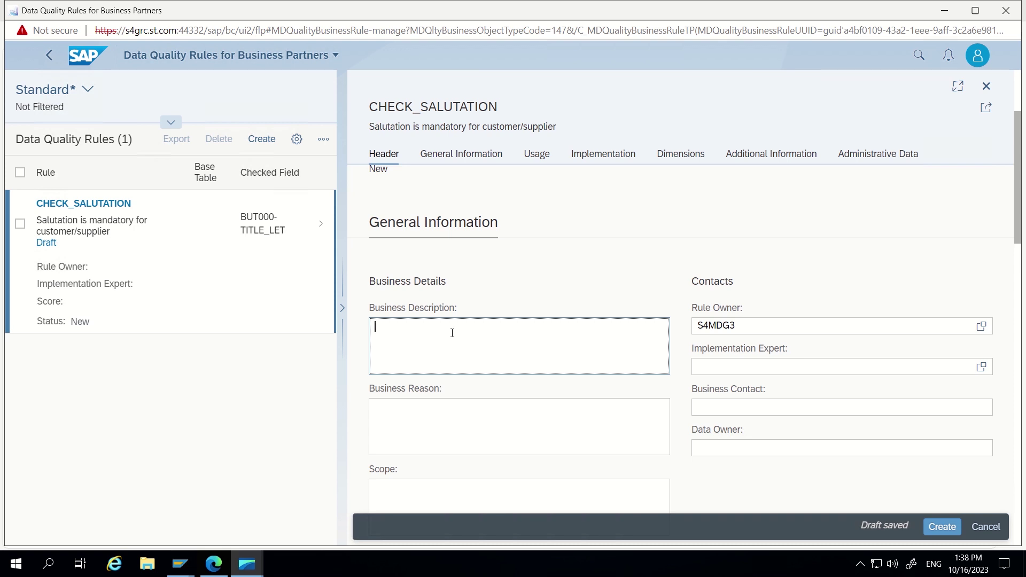
type("To make salutation mandatory ")
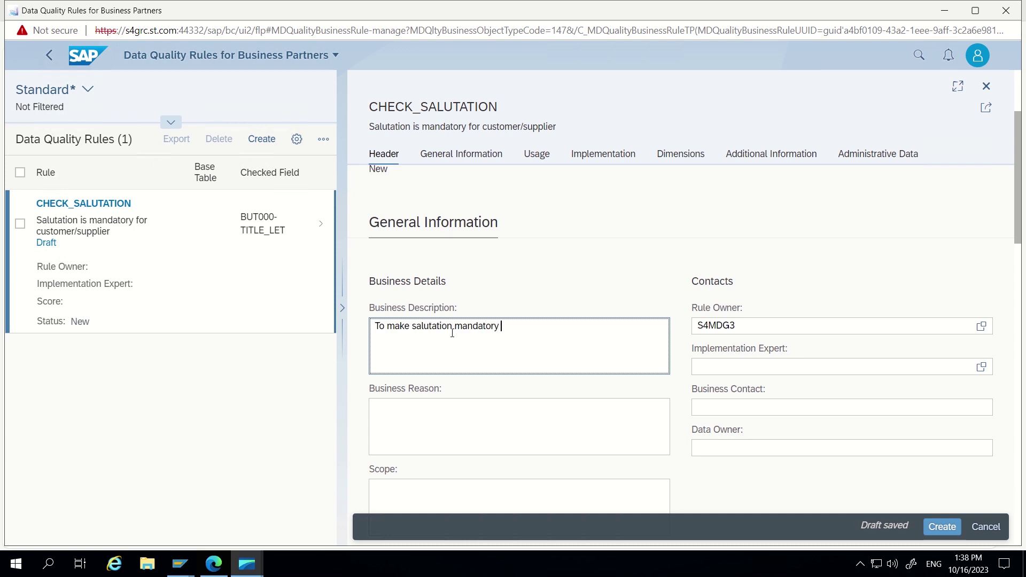
type("f for customers")
Step: Enter "To make sure saluation has to be filled in BP all times" as the rule's business reason
left_click(468, 420)
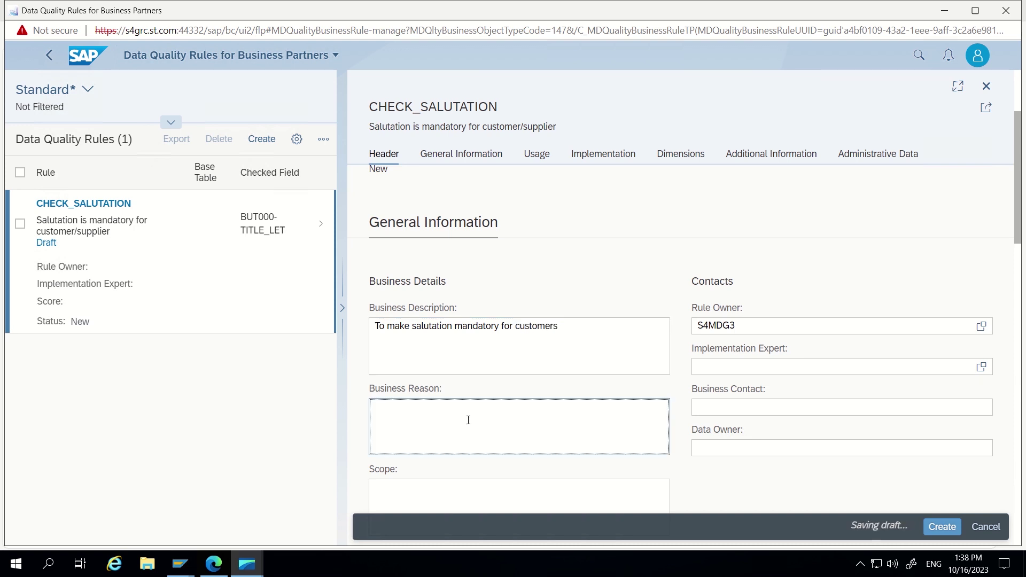
type("To s")
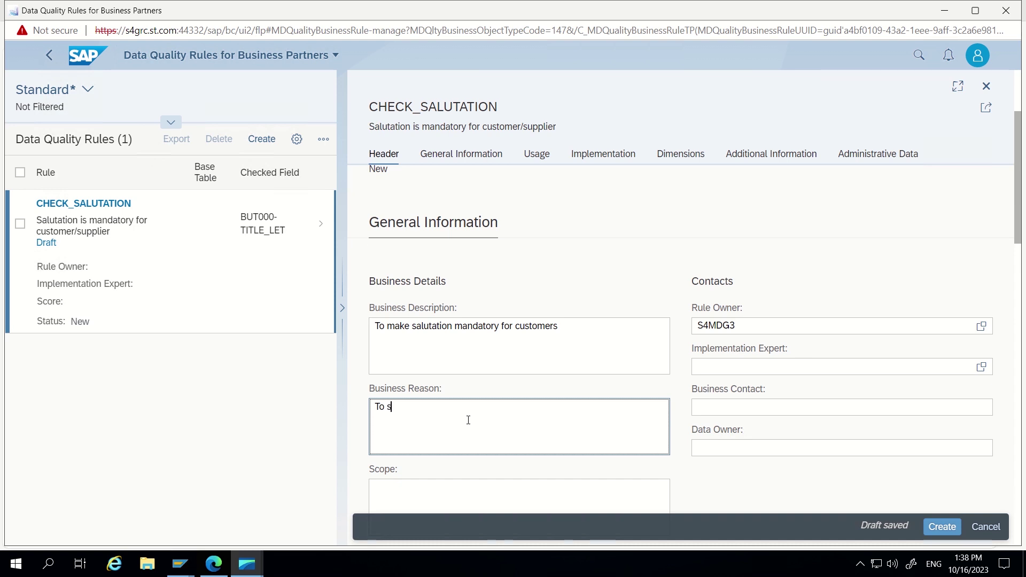
key("BackSpace")
type("make s")
key("BackSpace")
type("sure satu")
key("BackSpace")
key("BackSpace")
type("luation has to be fil")
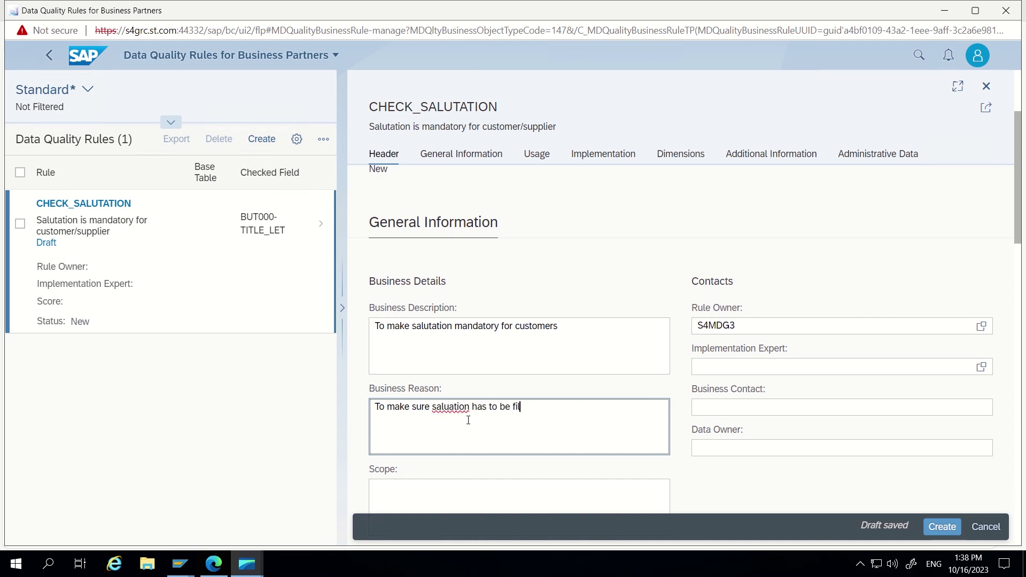
type("led in BP all times")
Step: Review the remaining general information fields, including scope, link and contacts, and the usage and implementation sections
scroll(482, 418, "down", 1)
left_click(434, 448)
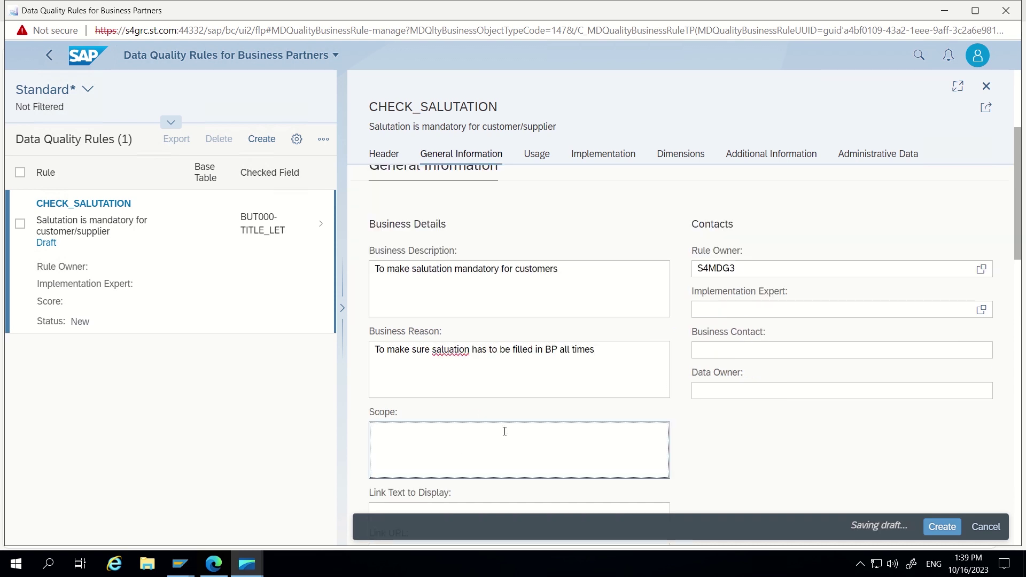
scroll(507, 427, "down", 2)
scroll(759, 363, "up", 3)
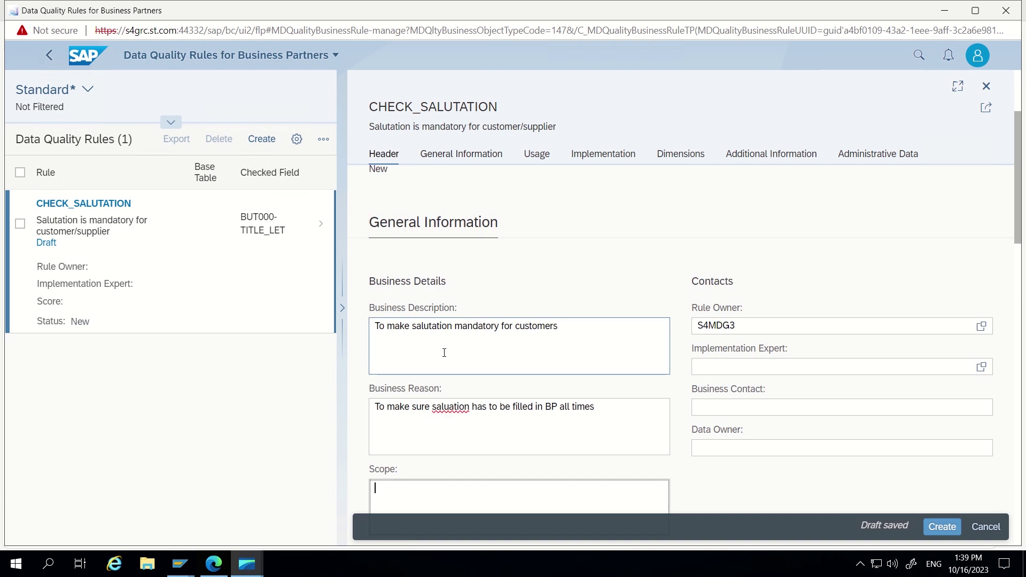
scroll(524, 302, "down", 3)
scroll(737, 328, "up", 1)
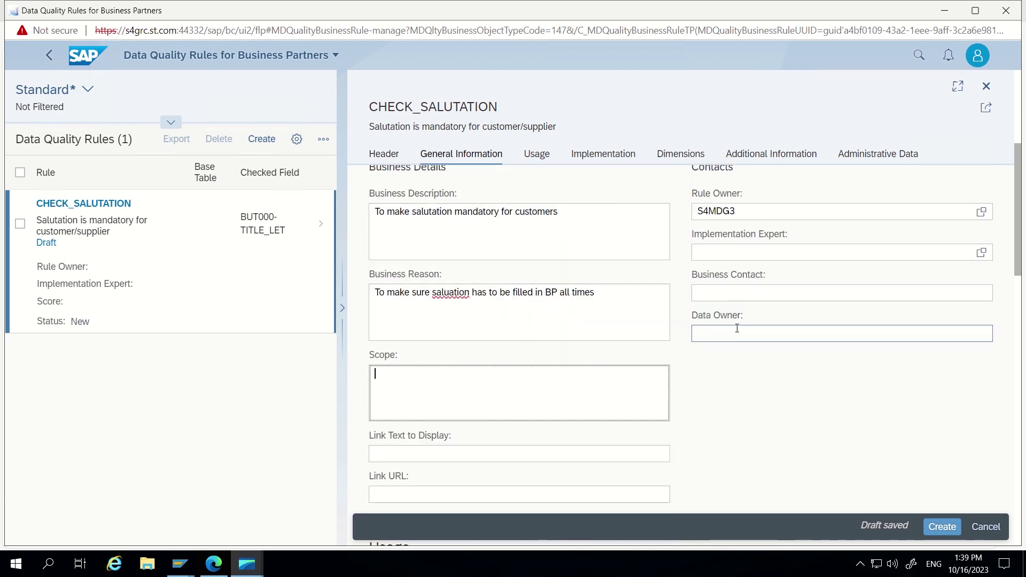
scroll(737, 328, "up", 1)
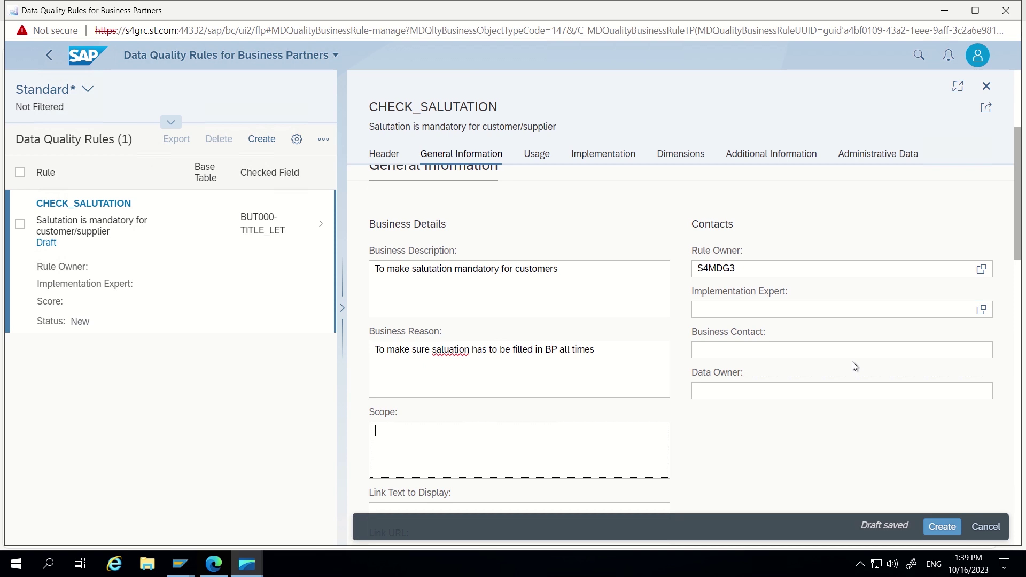
scroll(804, 350, "down", 2)
scroll(800, 351, "up", 1)
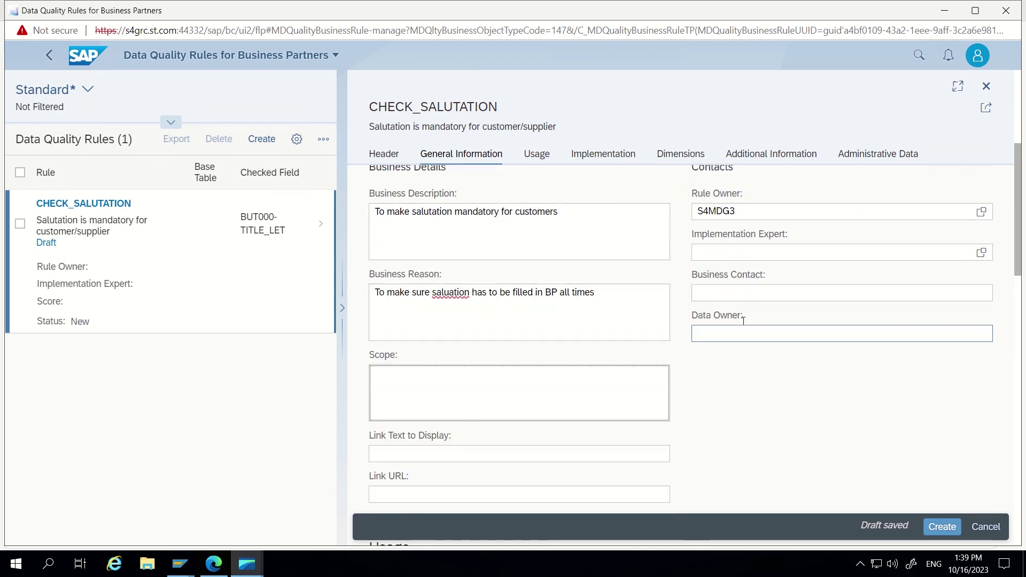
scroll(684, 298, "down", 1)
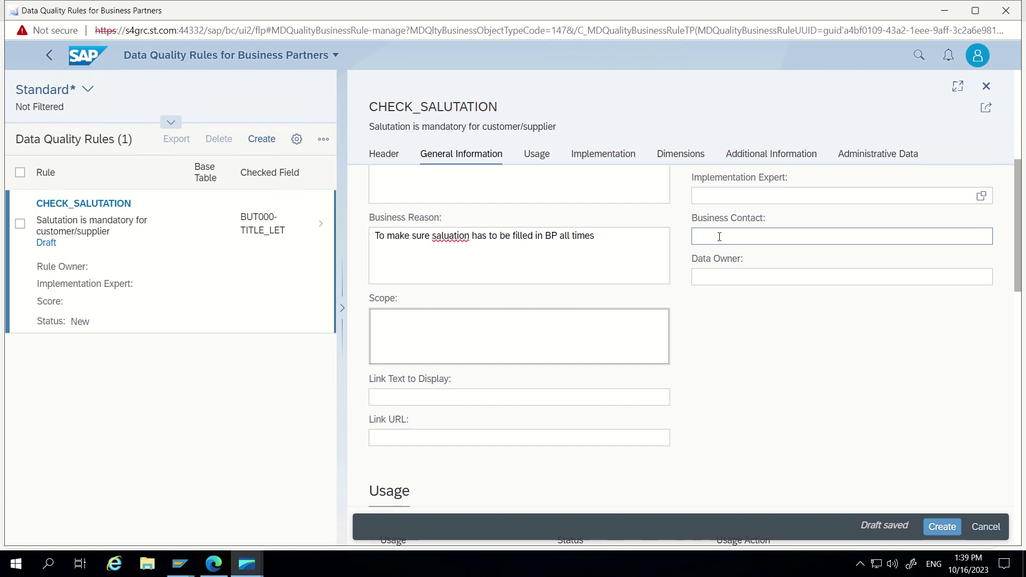
scroll(731, 316, "down", 3)
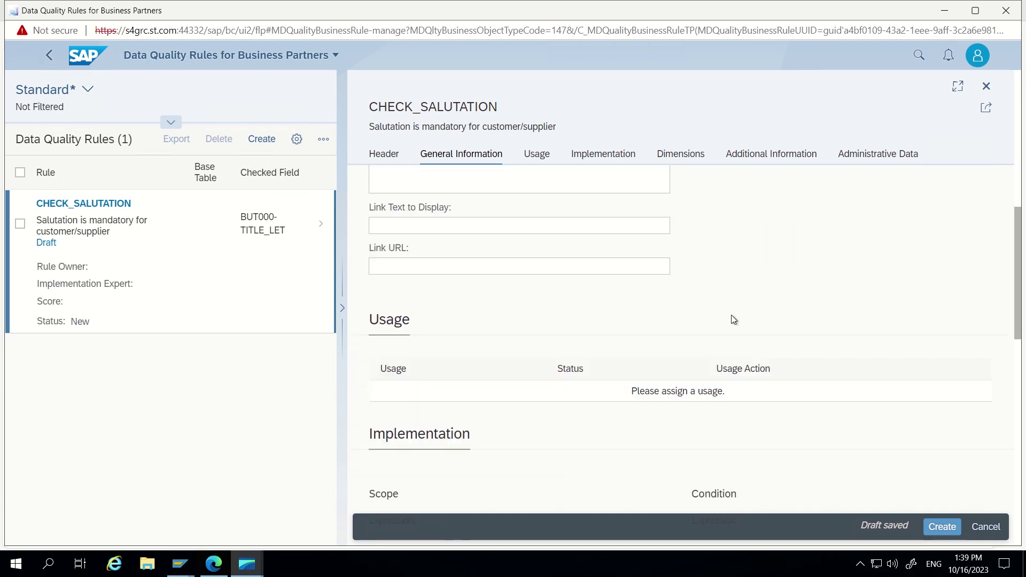
scroll(733, 320, "down", 3)
scroll(733, 319, "up", 6)
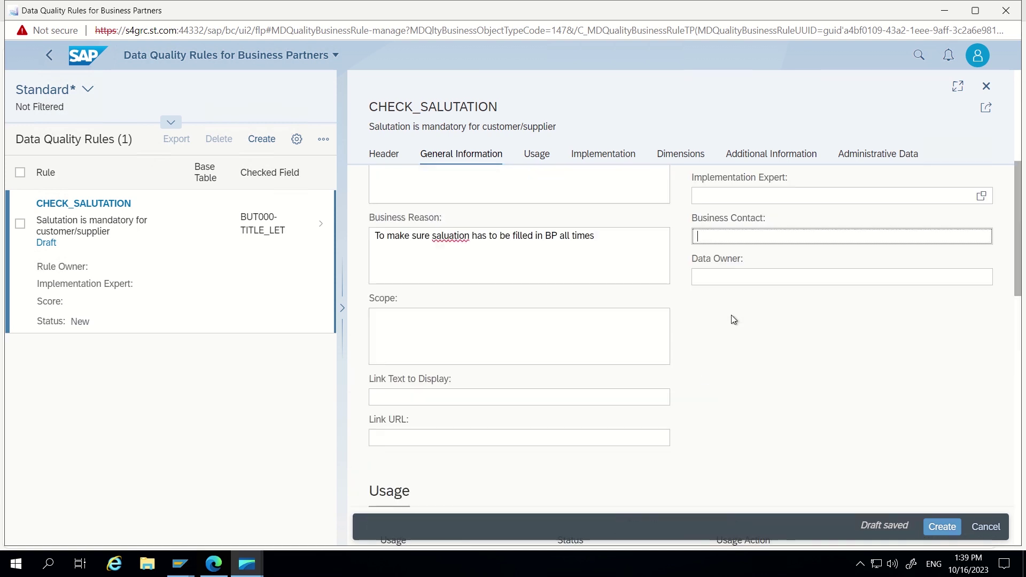
Step: Recheck the rule's header status and create the CHECK_SALUTATION rule from the draft
scroll(731, 319, "up", 5)
scroll(759, 296, "up", 1)
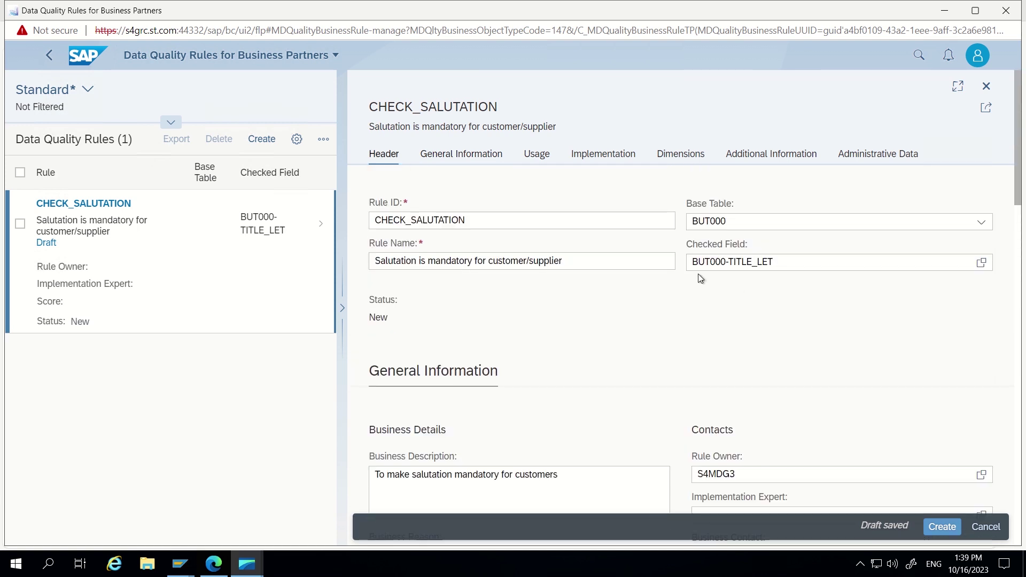
left_click_drag(369, 317, 384, 319)
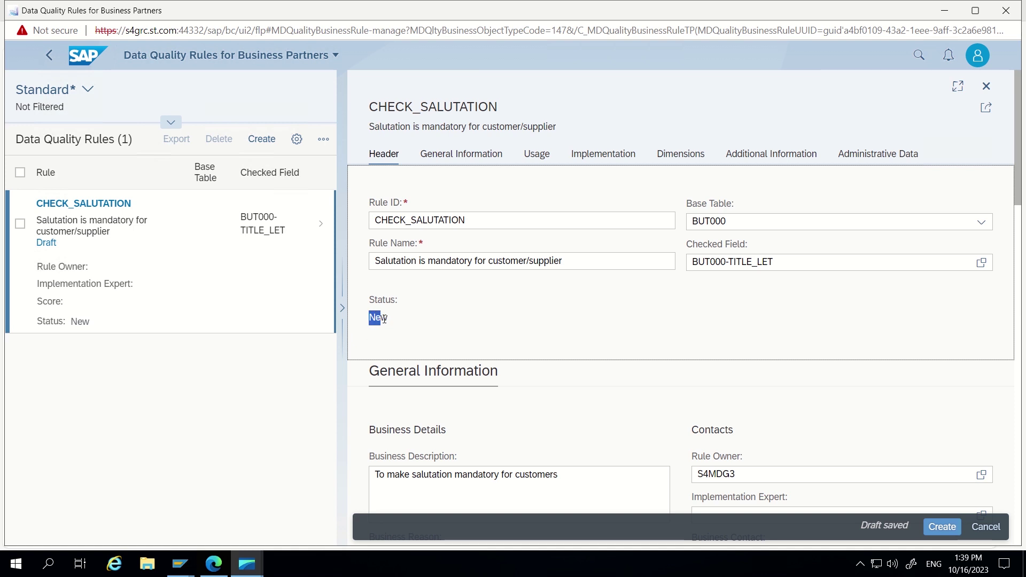
left_click(932, 529)
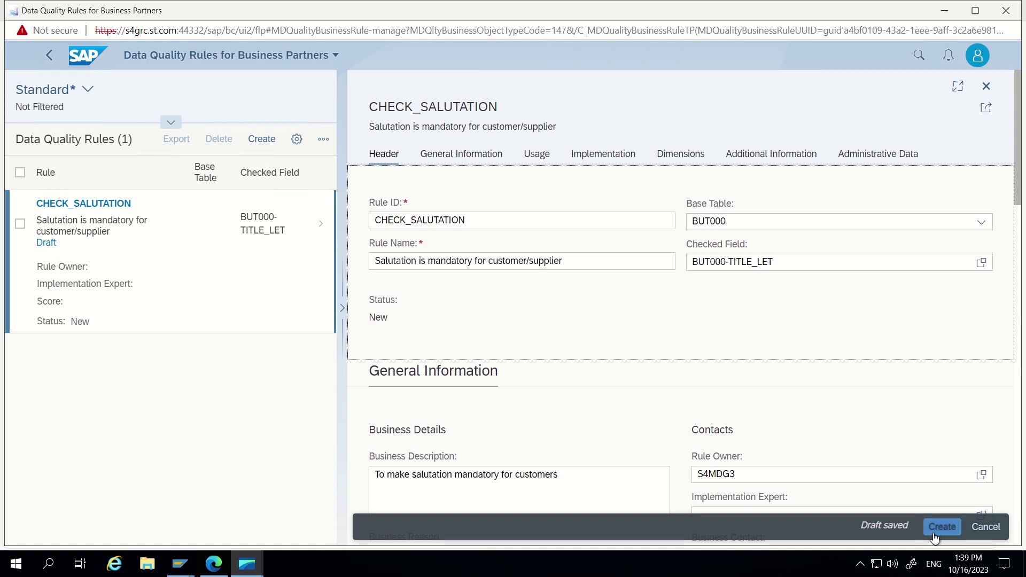
left_click(934, 529)
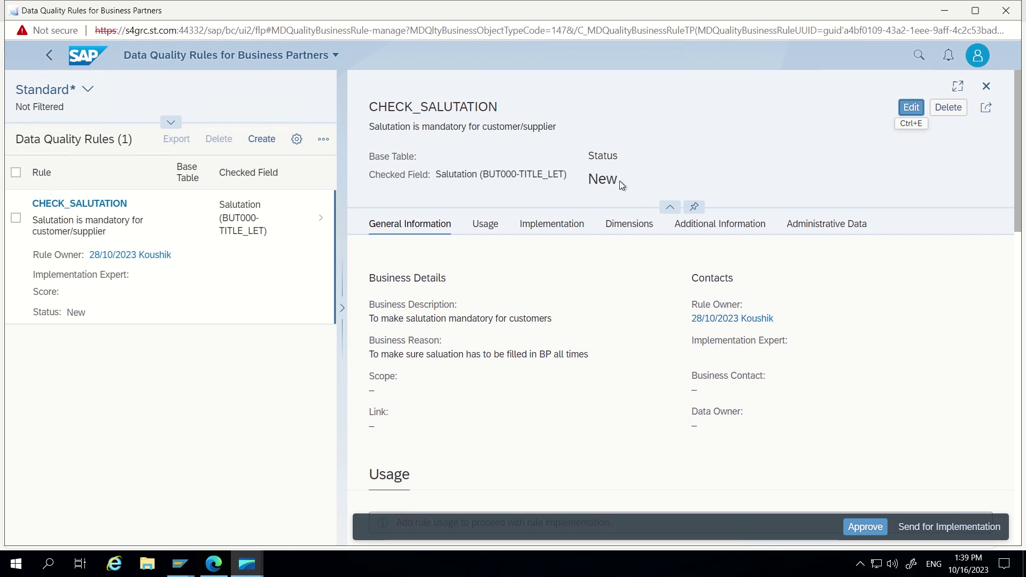
Step: Review the created CHECK_SALUTATION rule's status and its general information, usage, implementation, dimensions, additional information and administrative data sections
left_click_drag(588, 179, 621, 178)
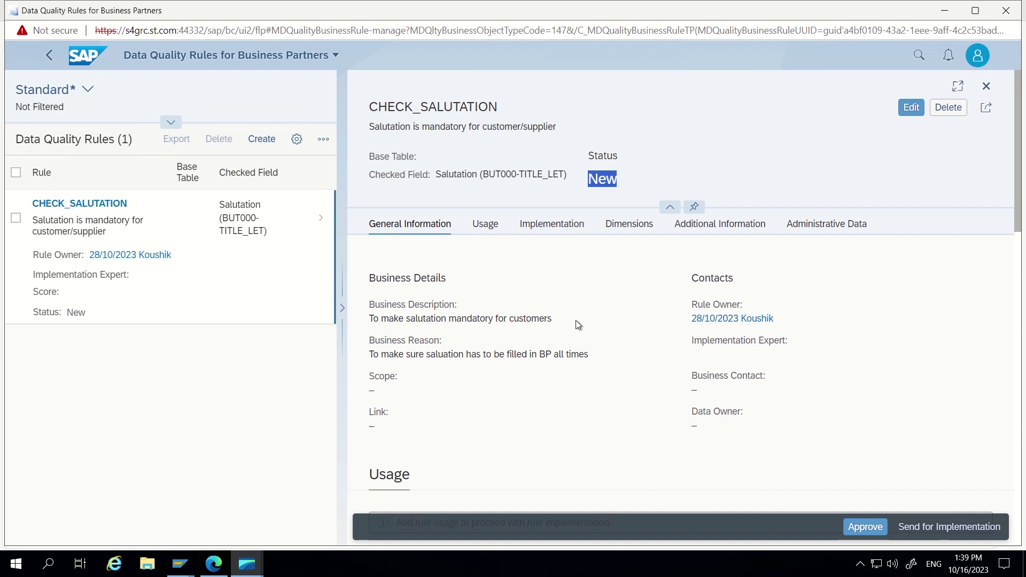
scroll(575, 320, "down", 5)
scroll(575, 320, "up", 4)
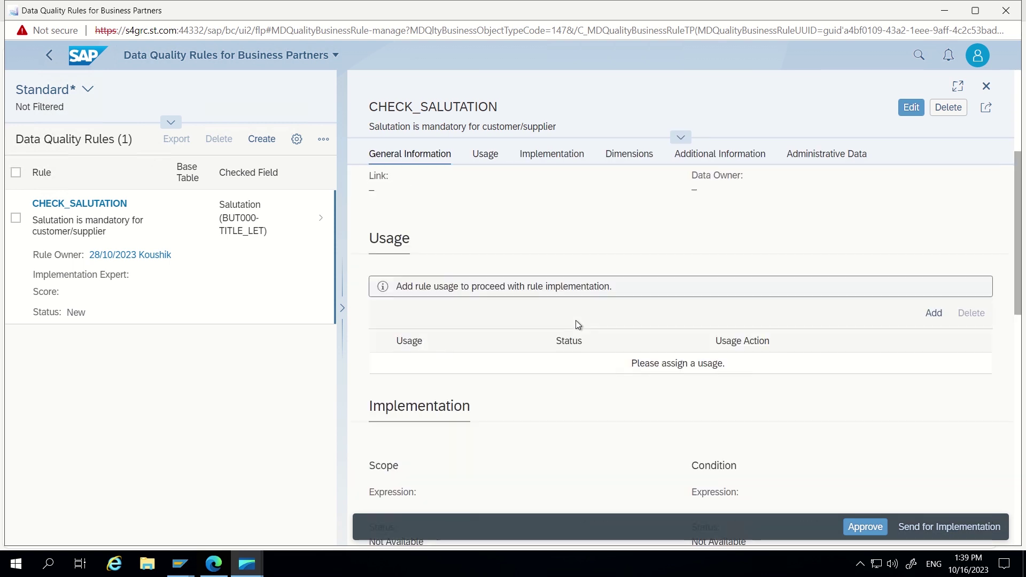
scroll(576, 320, "up", 3)
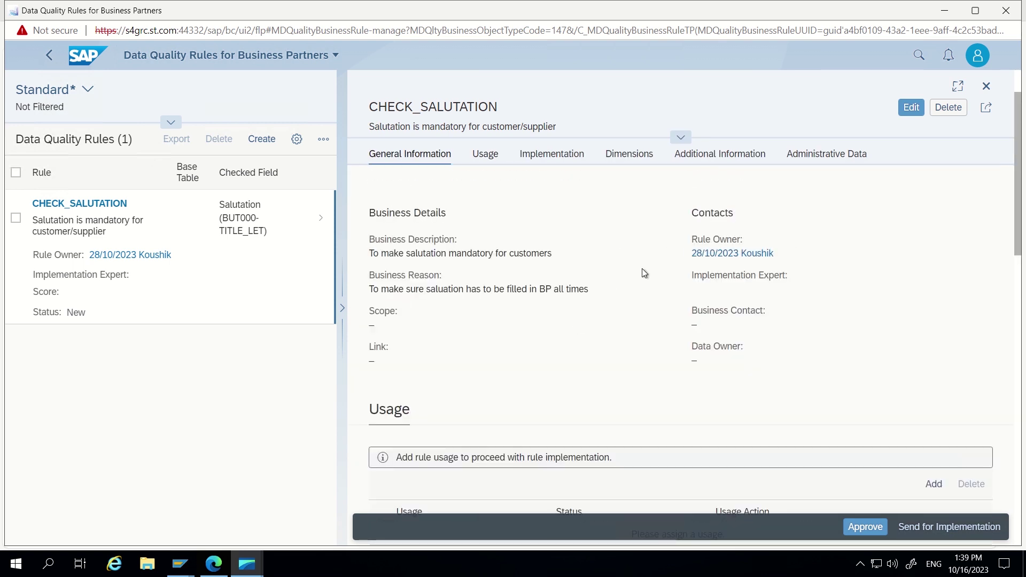
scroll(643, 268, "up", 1)
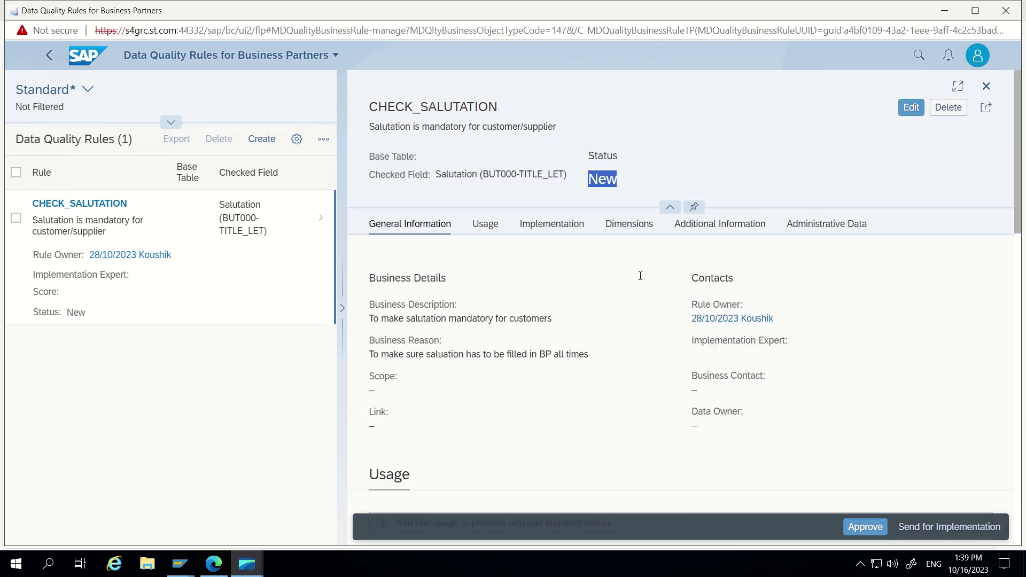
scroll(625, 301, "down", 3)
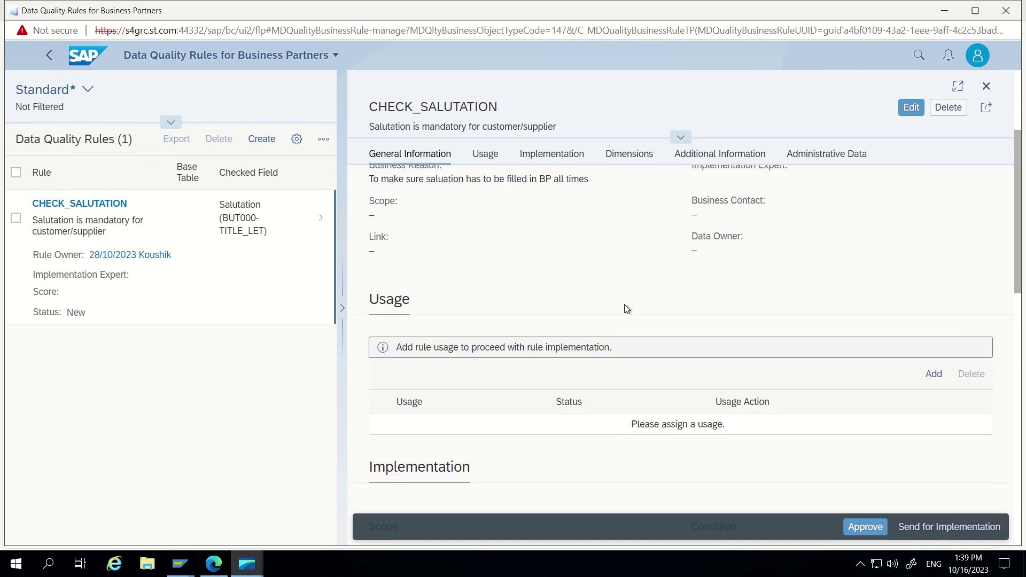
scroll(626, 308, "down", 2)
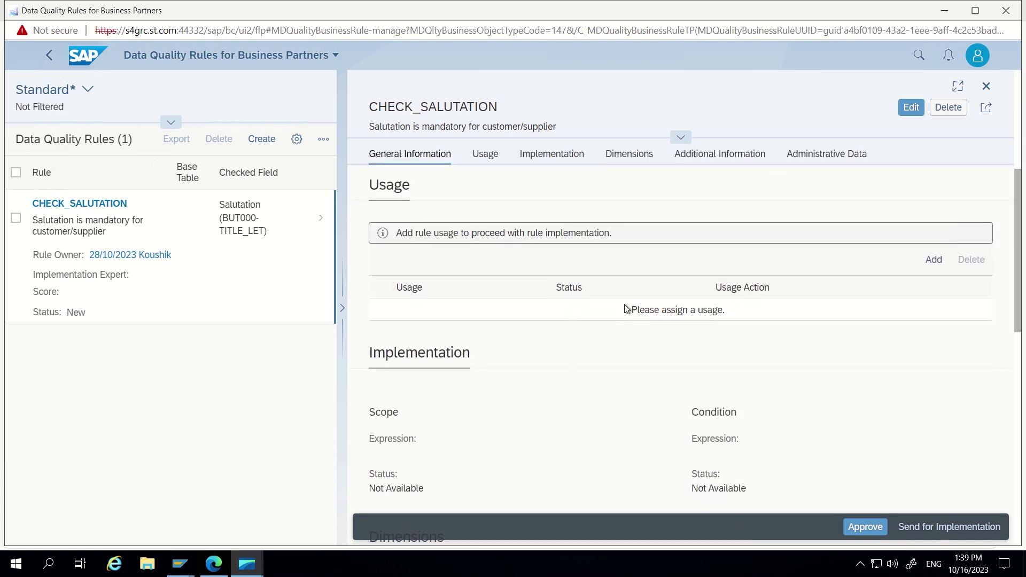
scroll(626, 309, "down", 3)
scroll(626, 308, "down", 5)
scroll(626, 309, "up", 5)
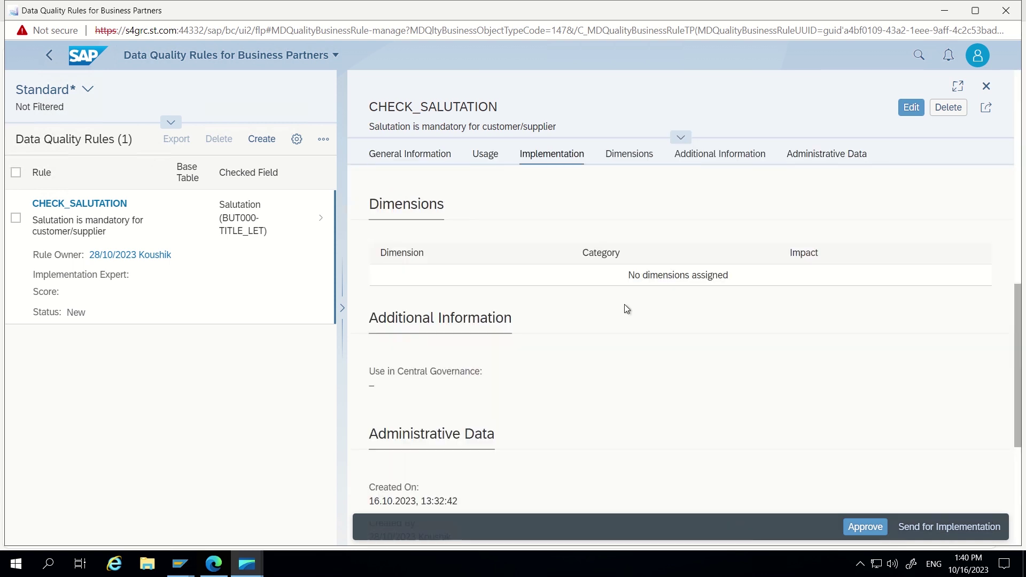
scroll(624, 309, "up", 2)
scroll(772, 297, "up", 2)
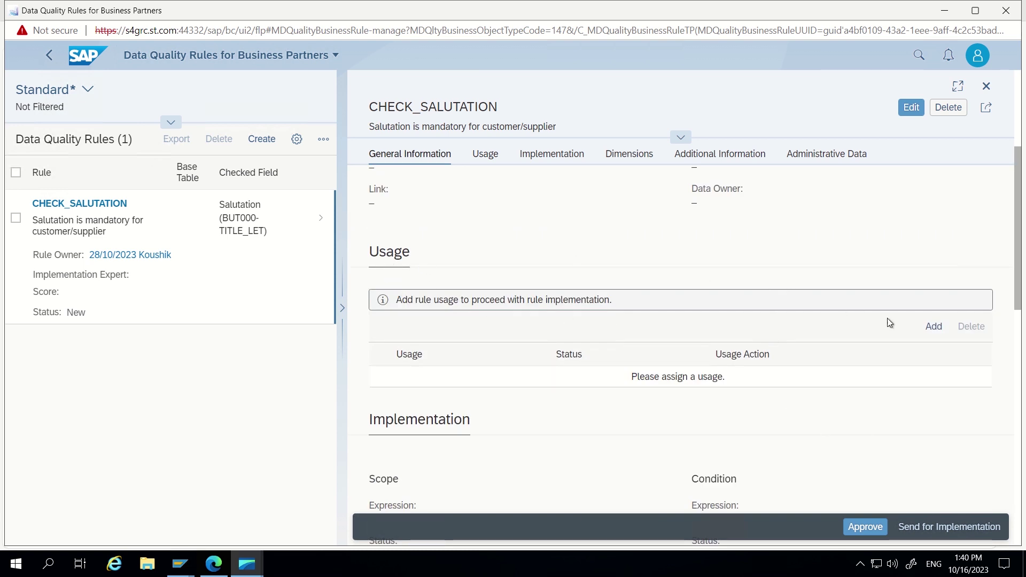
Step: Check which usage types can be assigned to the rule and examine its Use in Central Governance field
left_click(934, 327)
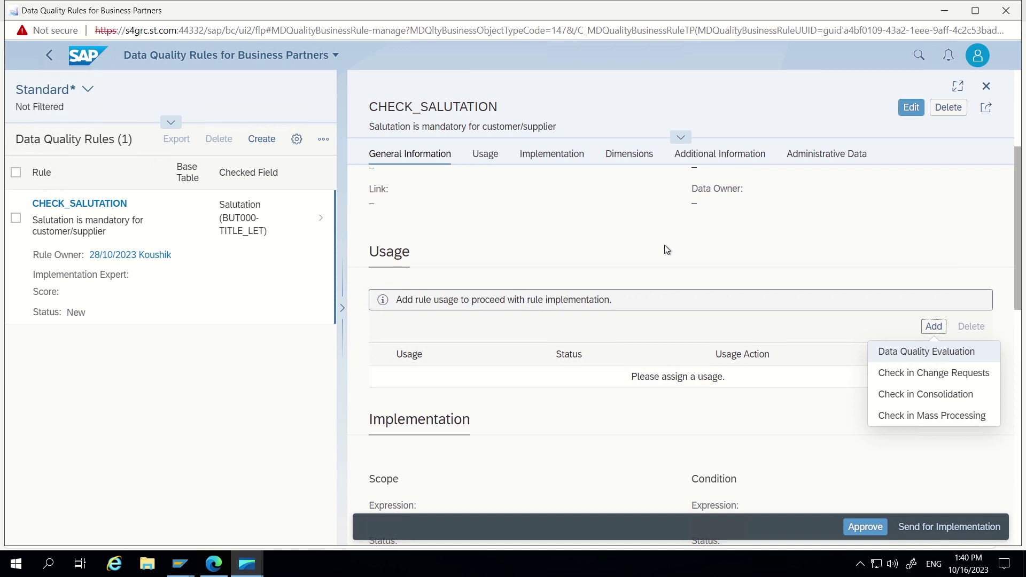
left_click(582, 260)
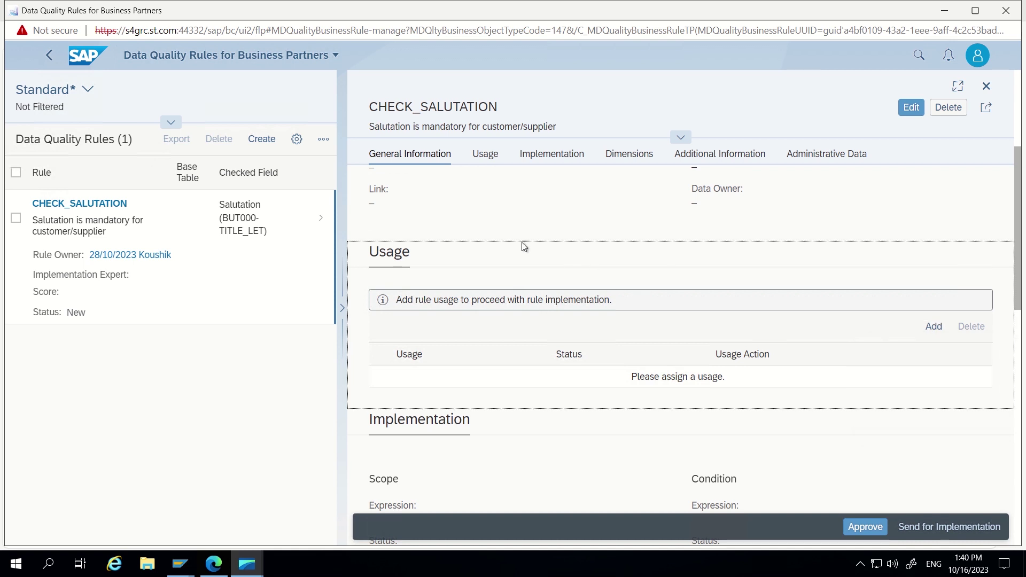
scroll(521, 242, "down", 3)
scroll(522, 242, "down", 2)
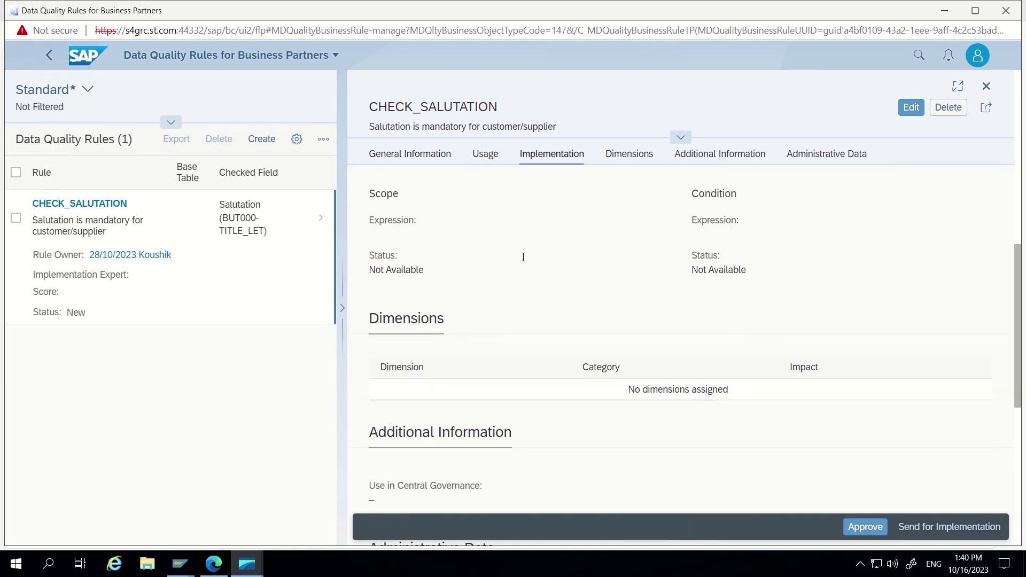
scroll(521, 251, "down", 3)
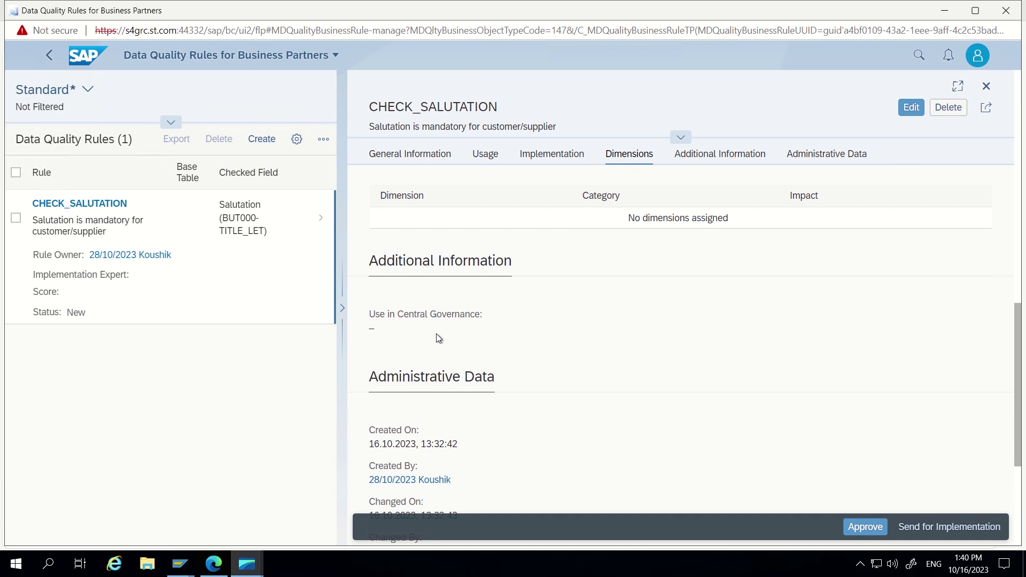
left_click(370, 331)
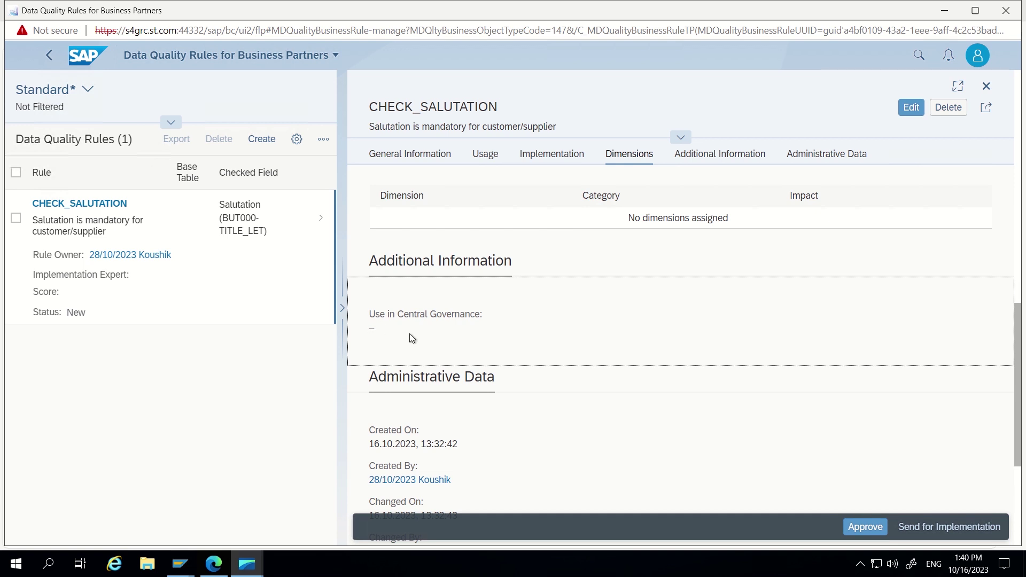
Step: Add the Check in Change Requests usage to the CHECK_SALUTATION rule
scroll(411, 338, "up", 1)
scroll(495, 342, "up", 7)
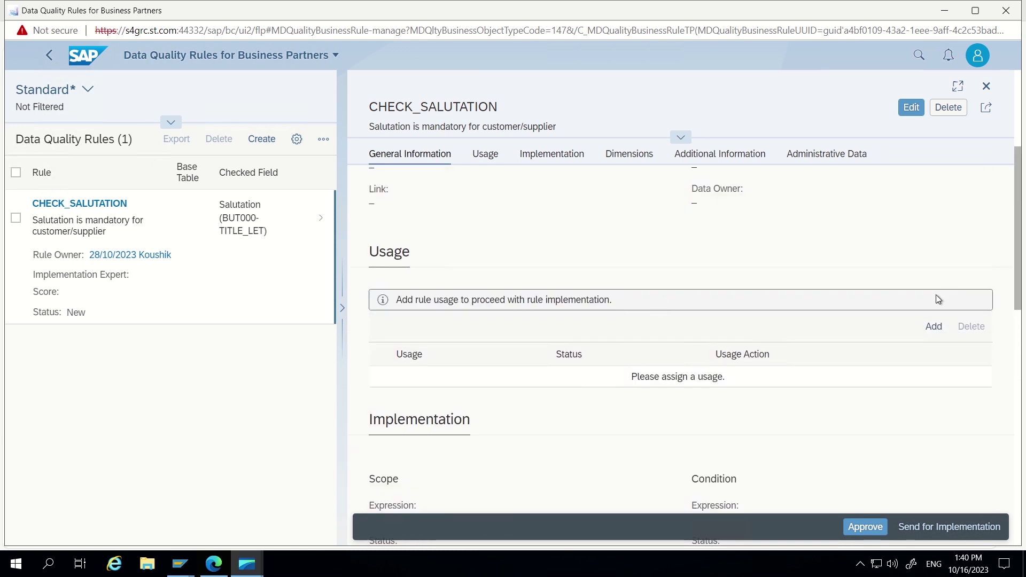
left_click(933, 326)
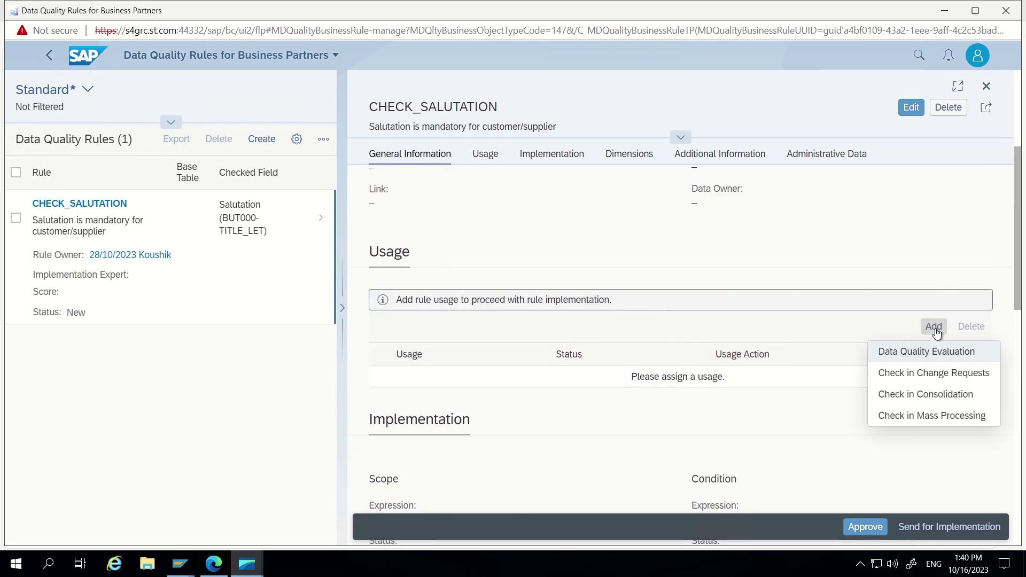
left_click(916, 381)
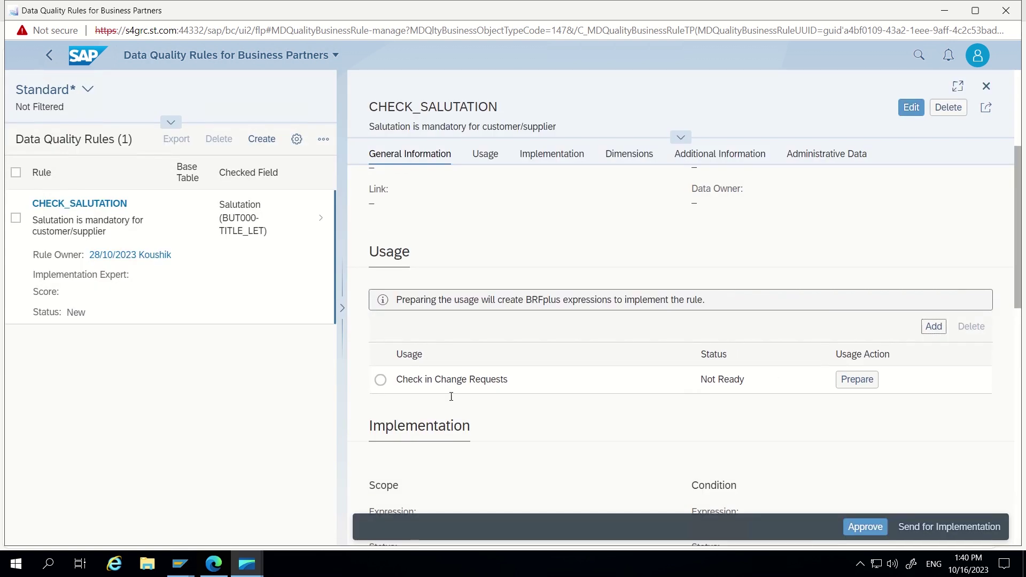
Step: Prepare the Check in Change Requests usage with General (BUT000) as the base table
left_click(855, 380)
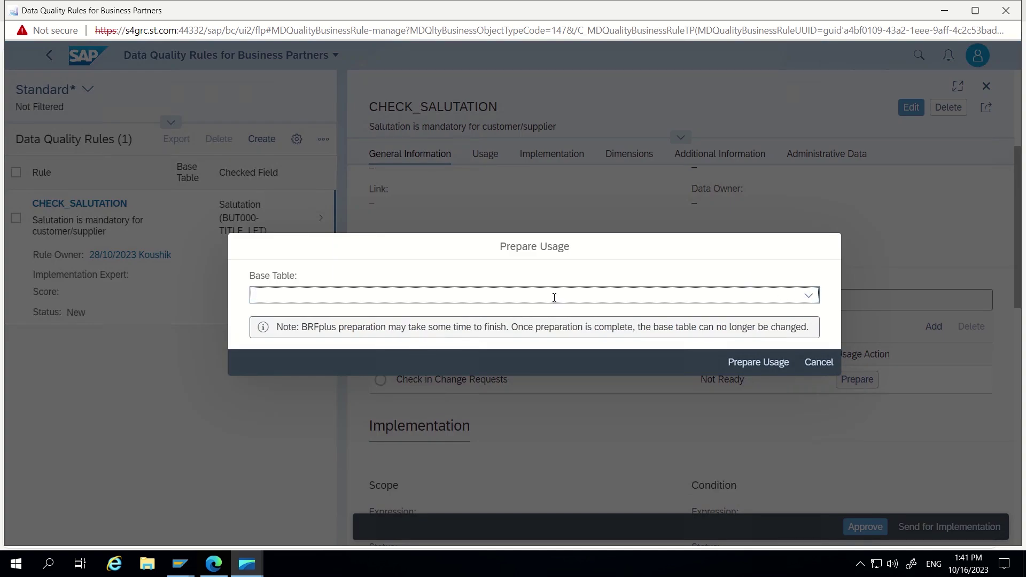
left_click(808, 295)
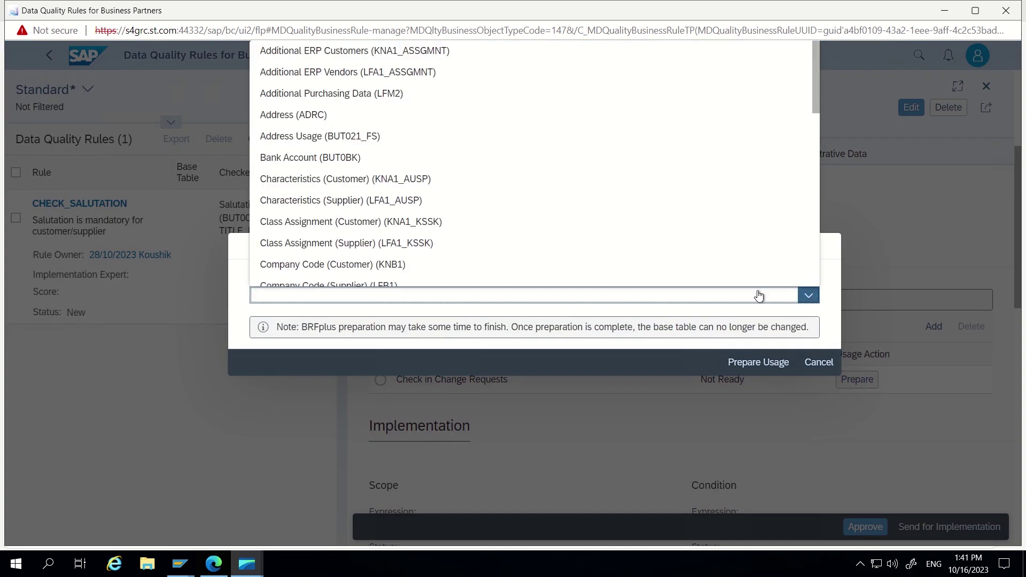
scroll(442, 184, "down", 4)
scroll(432, 207, "down", 2)
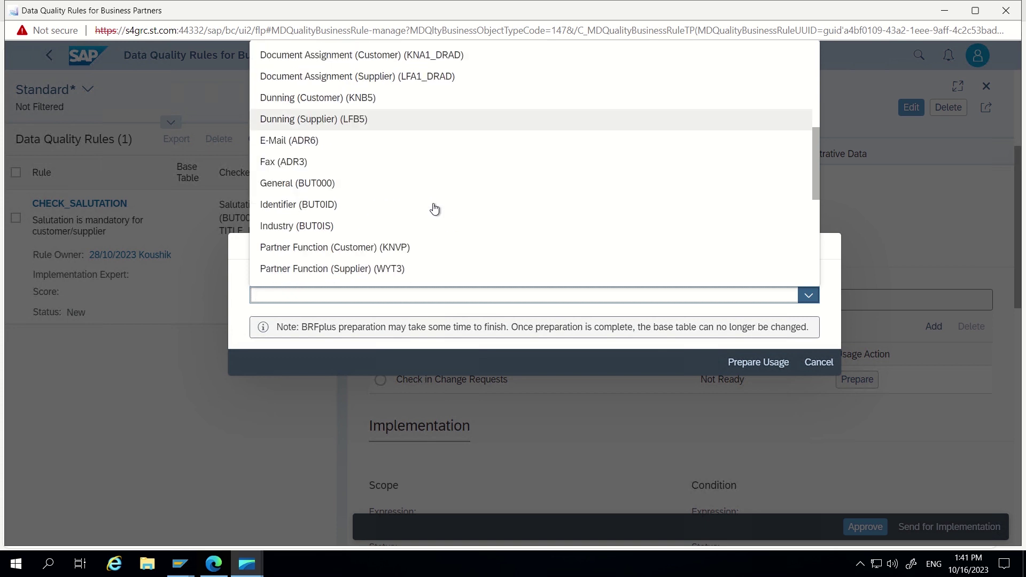
left_click(296, 184)
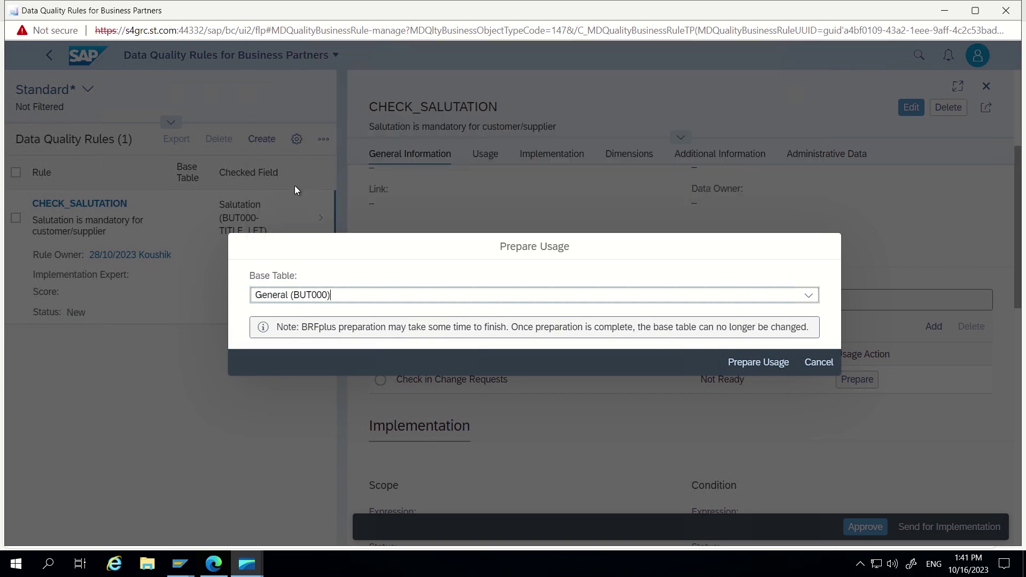
left_click(743, 362)
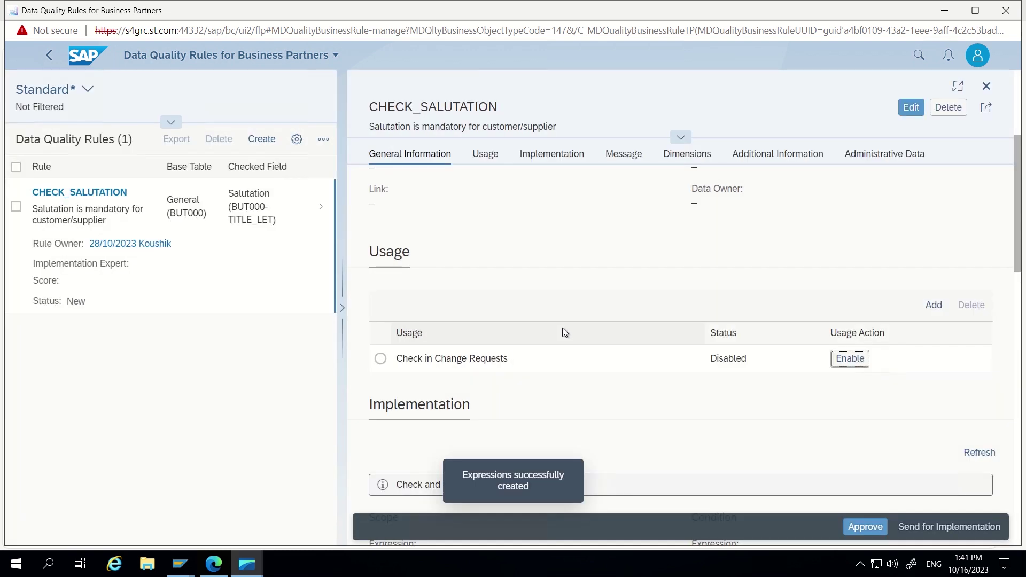
Step: Open the scope expression CHECK_SALUTATION_SCP for editing and replace its placeholder operand with the default object True
scroll(587, 249, "down", 4)
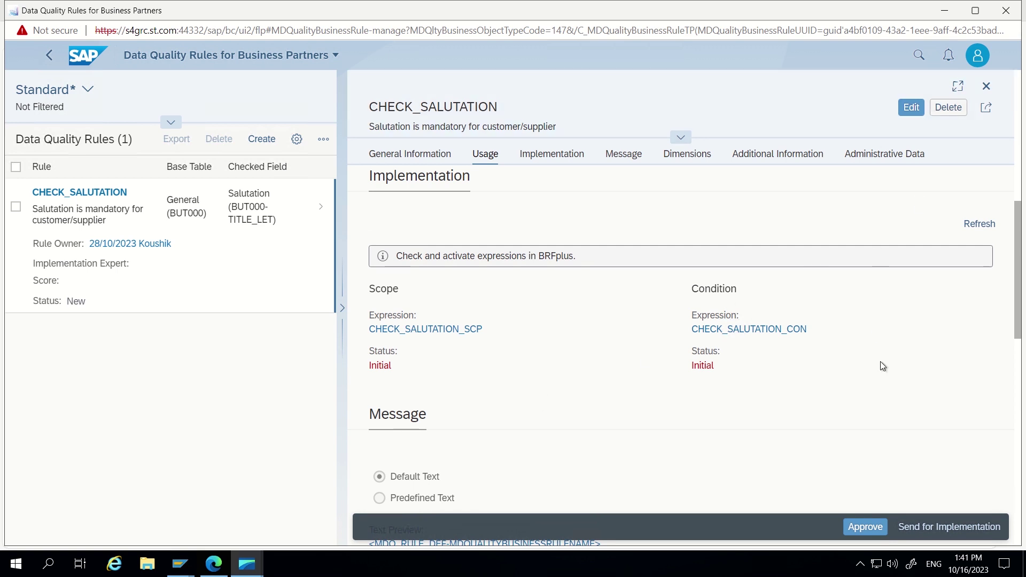
left_click(399, 329)
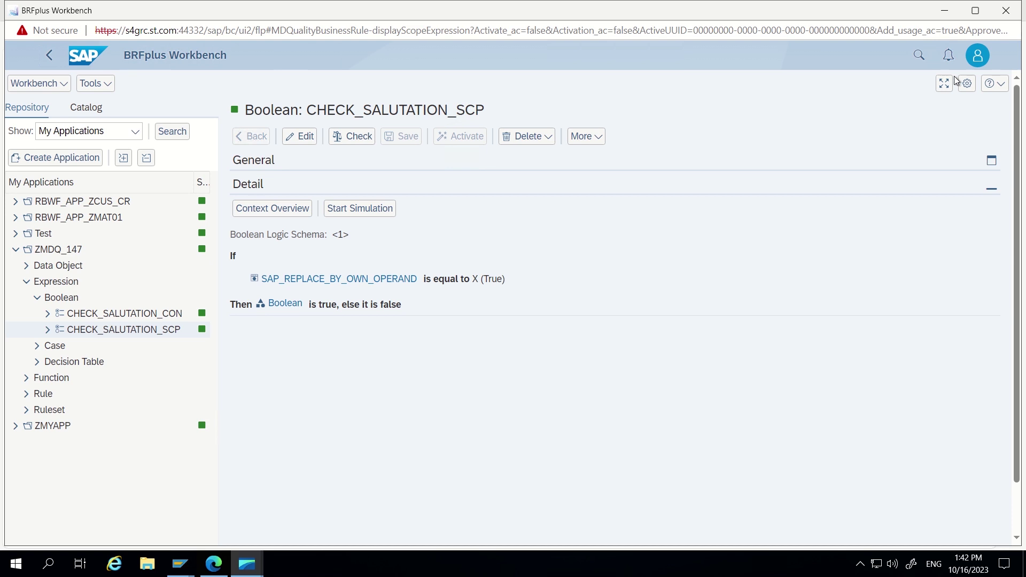
left_click(302, 137)
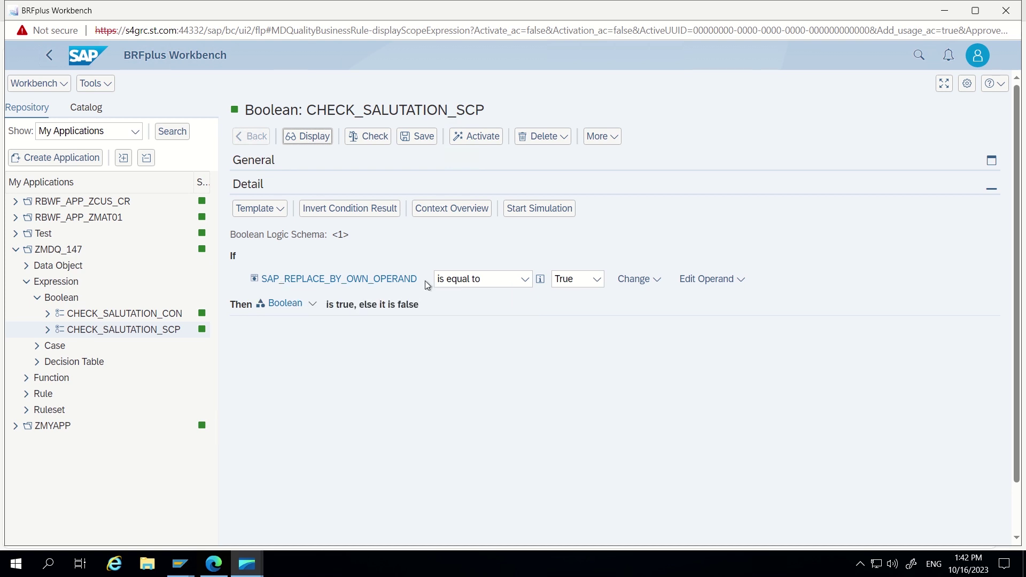
left_click(728, 289)
mouse_move(728, 307)
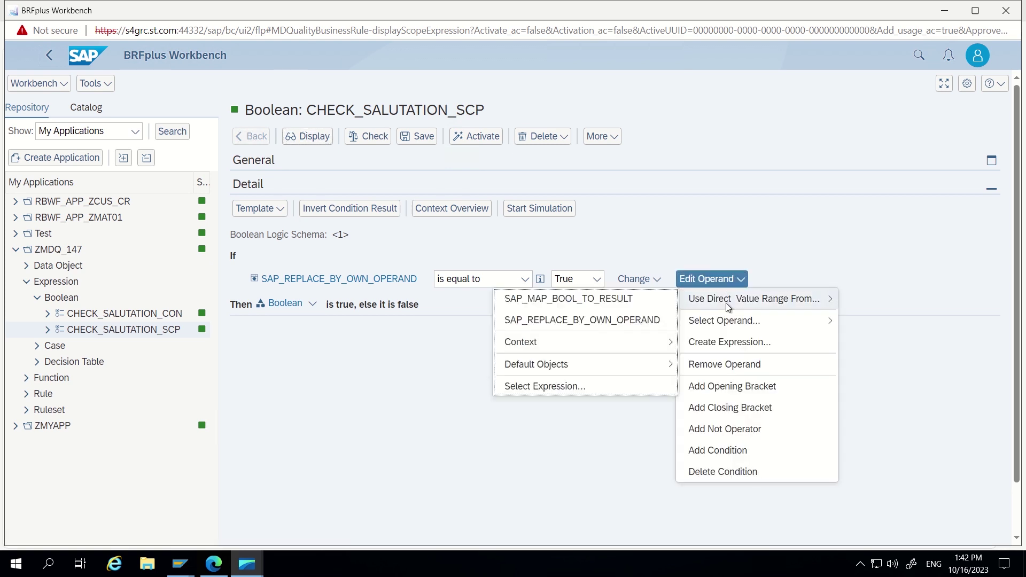
mouse_move(568, 367)
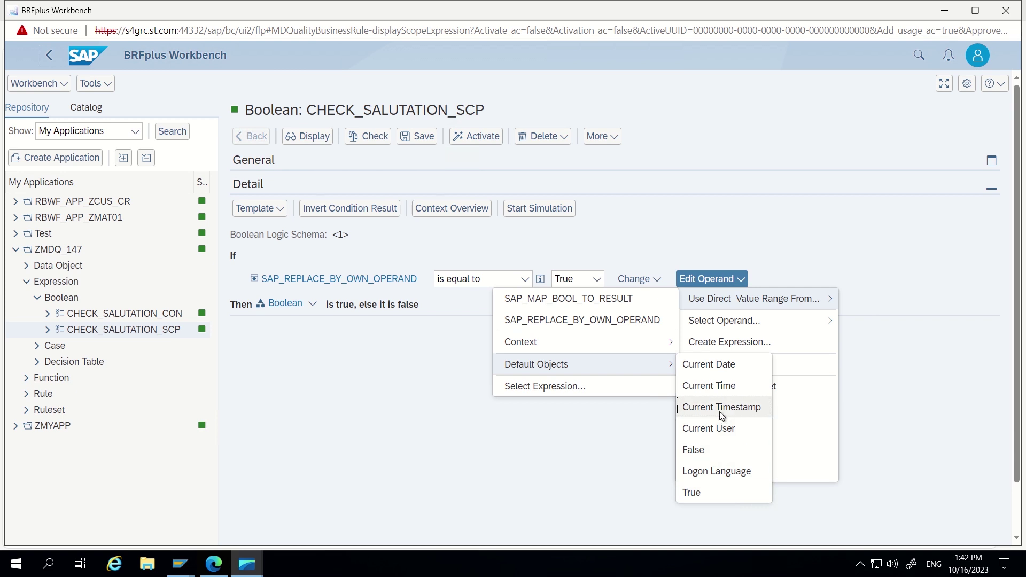
left_click(708, 488)
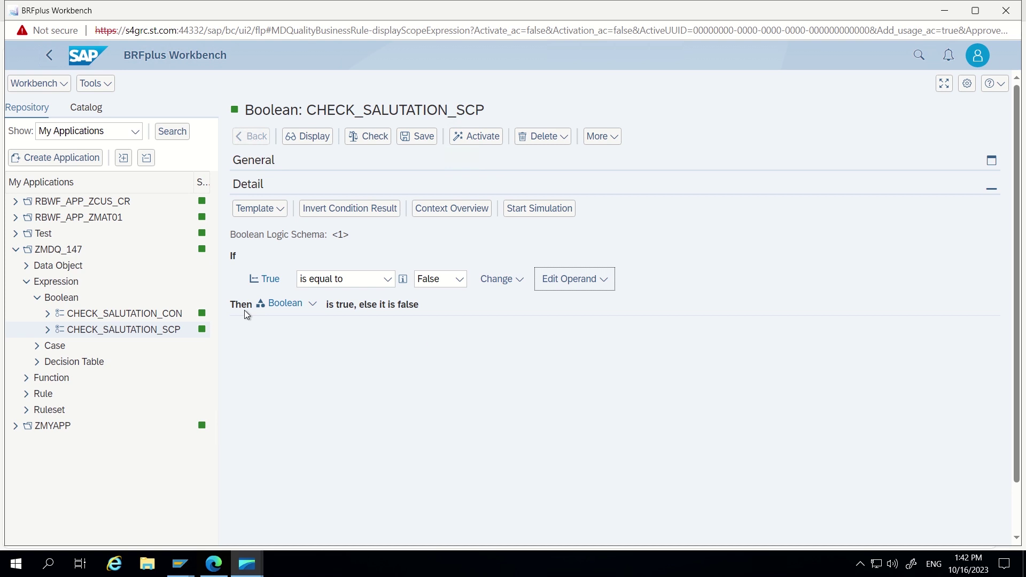
Step: Set the scope condition's comparison value to True, then save and activate the CHECK_SALUTATION_SCP expression
left_click(459, 279)
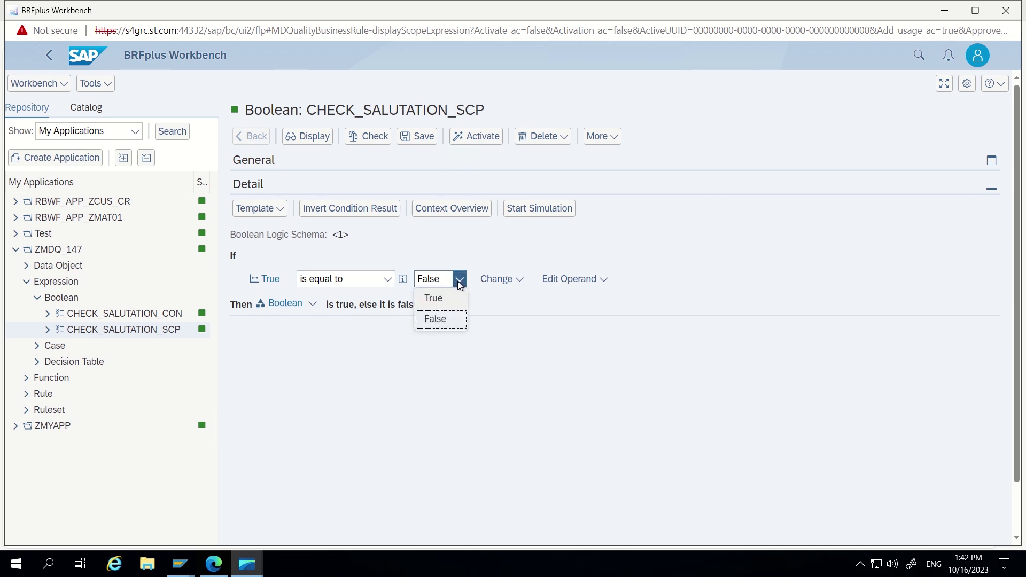
left_click(432, 298)
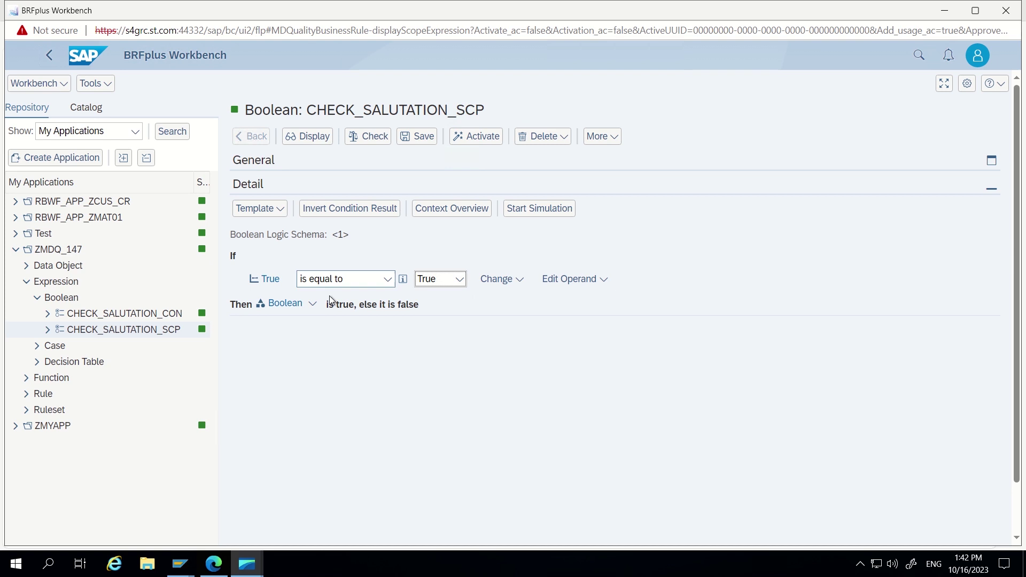
left_click(417, 136)
left_click(466, 158)
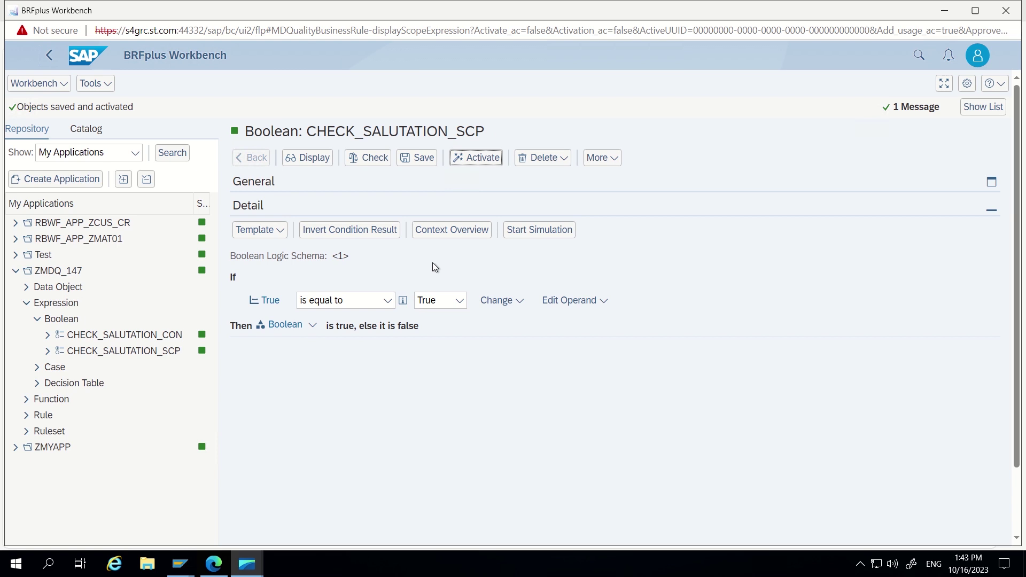
Step: Return to the CHECK_SALUTATION rule and open its condition expression CHECK_SALUTATION_CON for editing
left_click(54, 60)
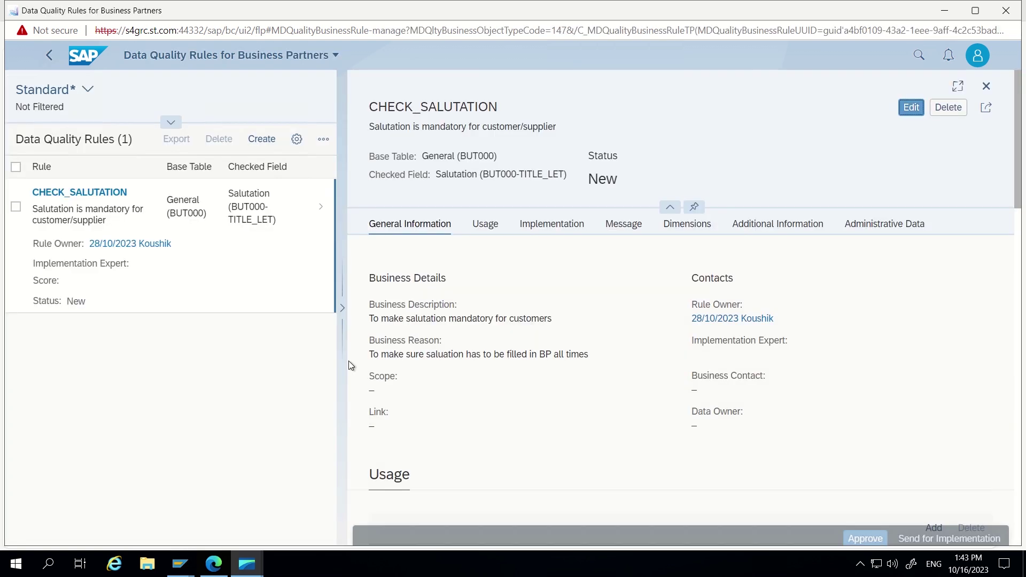
scroll(447, 320, "down", 10)
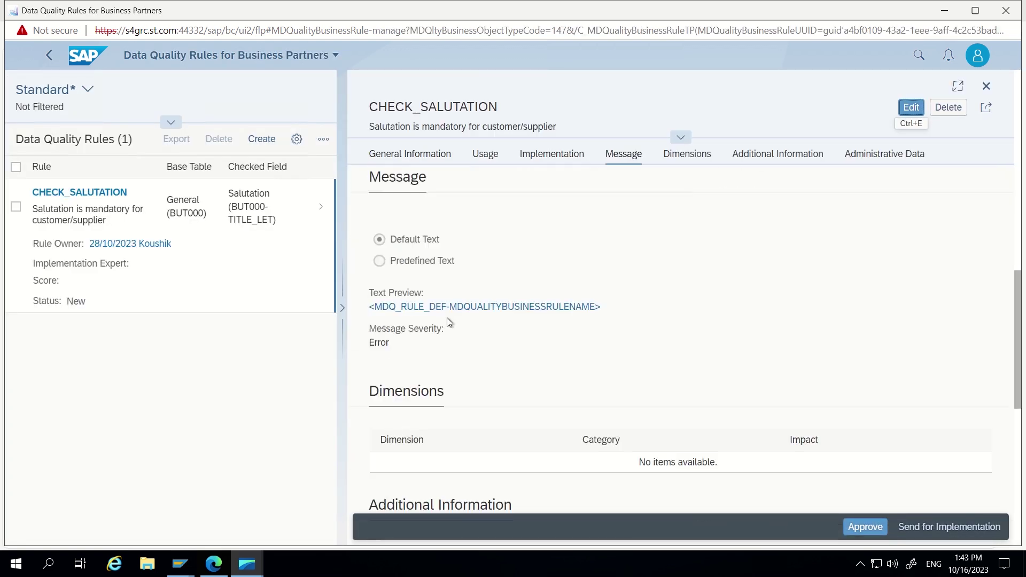
scroll(448, 320, "up", 3)
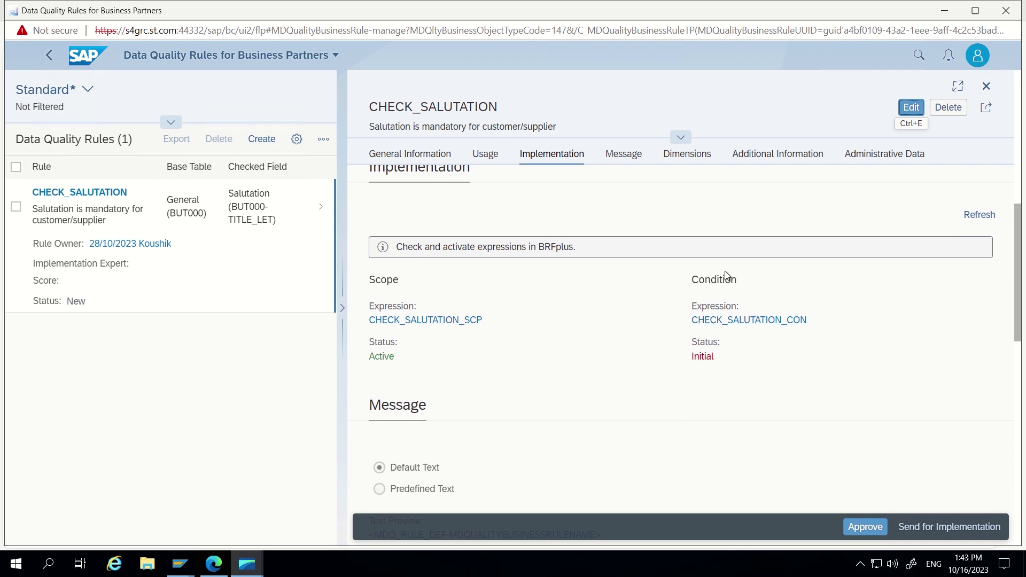
left_click(748, 320)
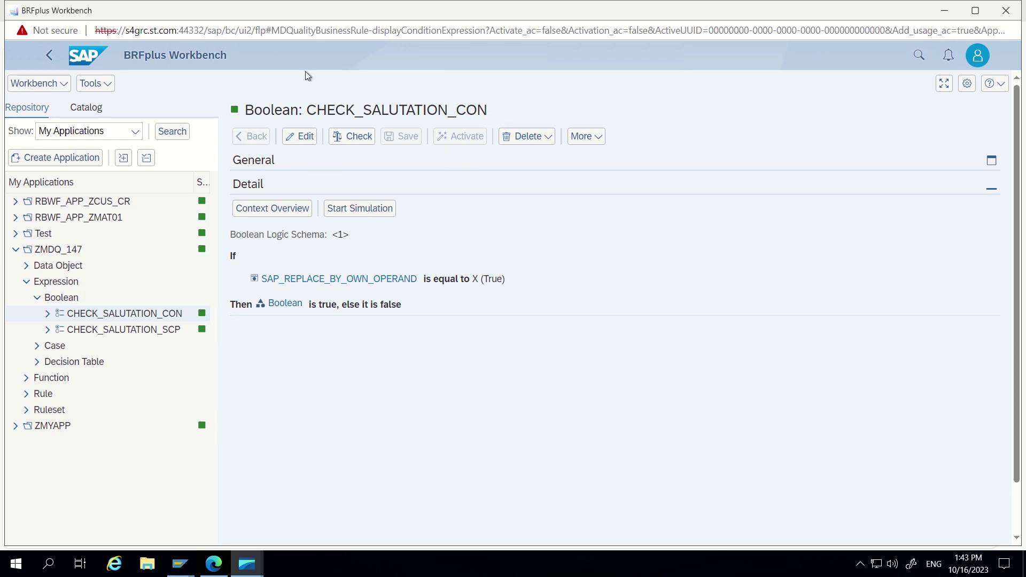
left_click(301, 136)
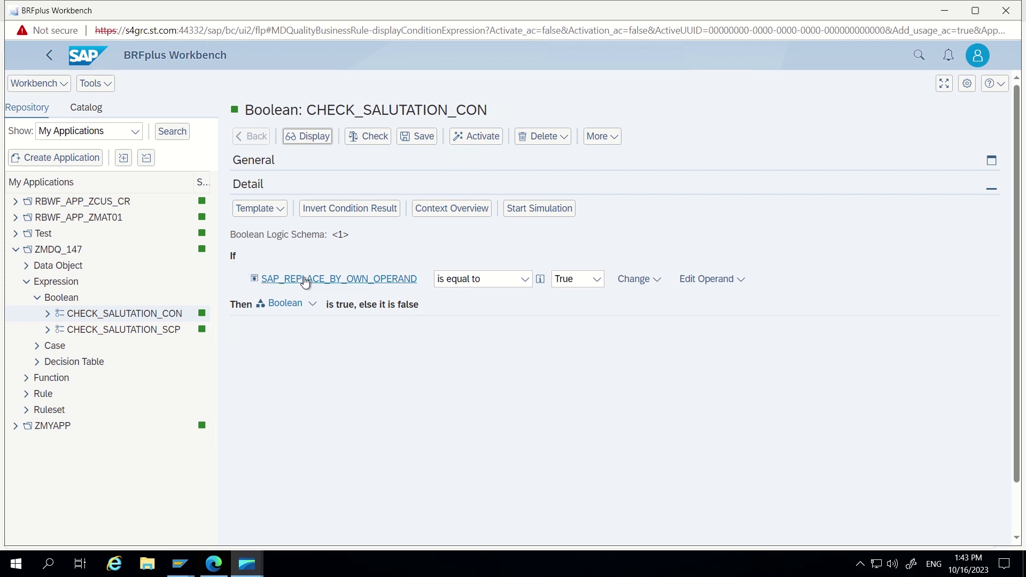
Step: Replace the placeholder operand in CHECK_SALUTATION_CON with the context field Salutation from the BUT000 Key and Attribute Structure
left_click(727, 280)
mouse_move(731, 297)
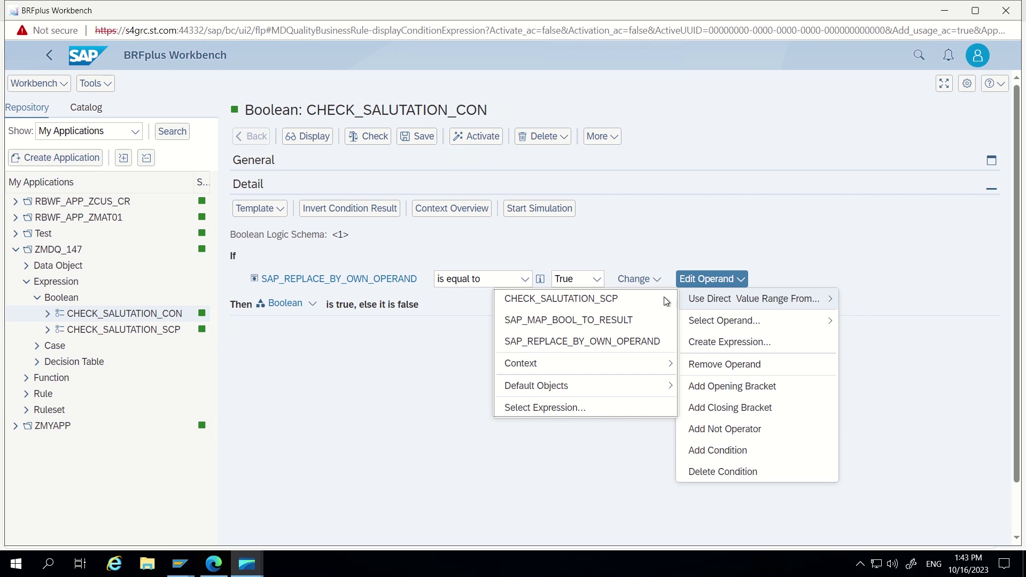
mouse_move(574, 367)
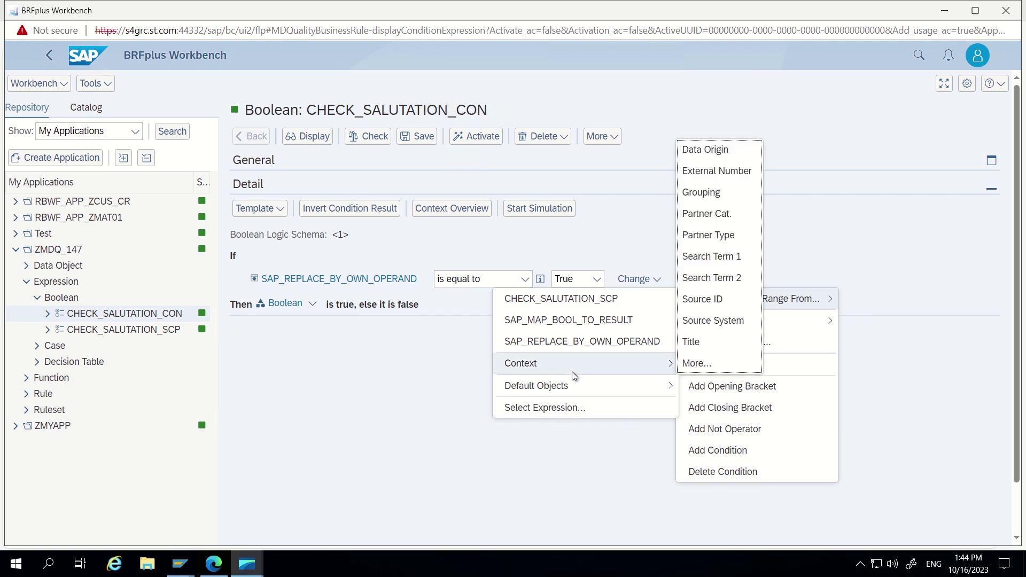
left_click(701, 362)
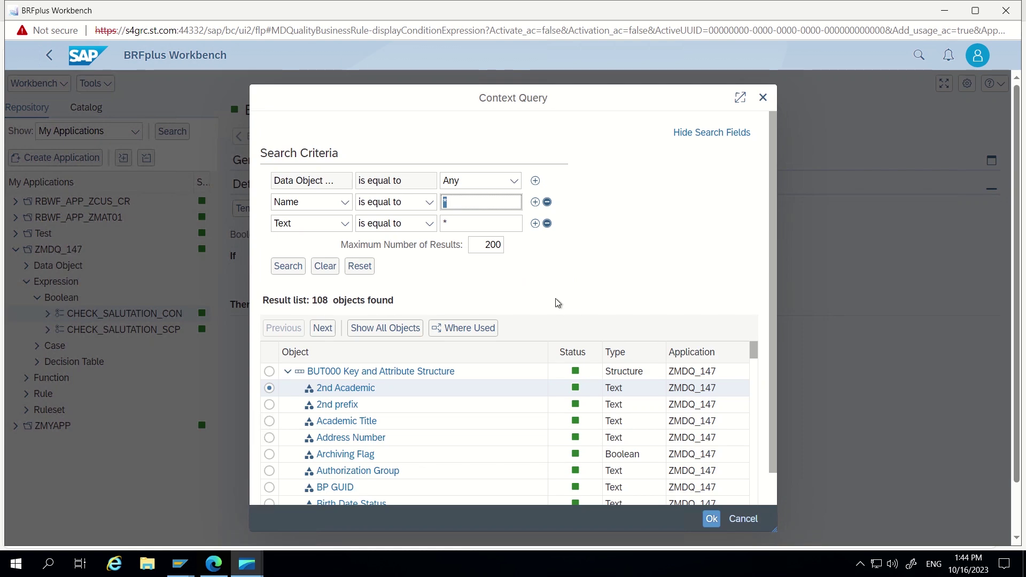
scroll(595, 293, "down", 1)
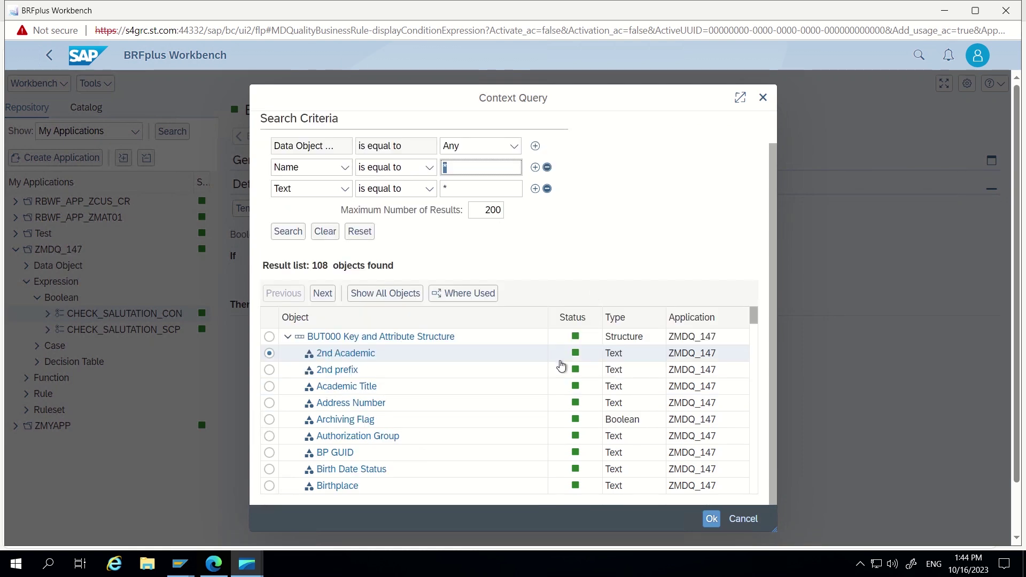
scroll(561, 366, "down", 2)
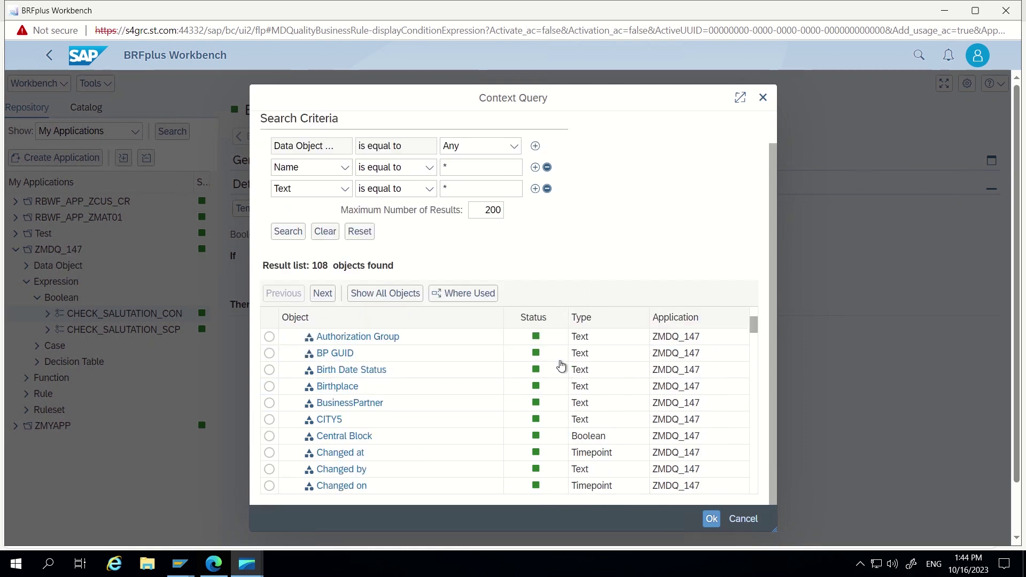
scroll(560, 366, "down", 1)
scroll(561, 365, "down", 2)
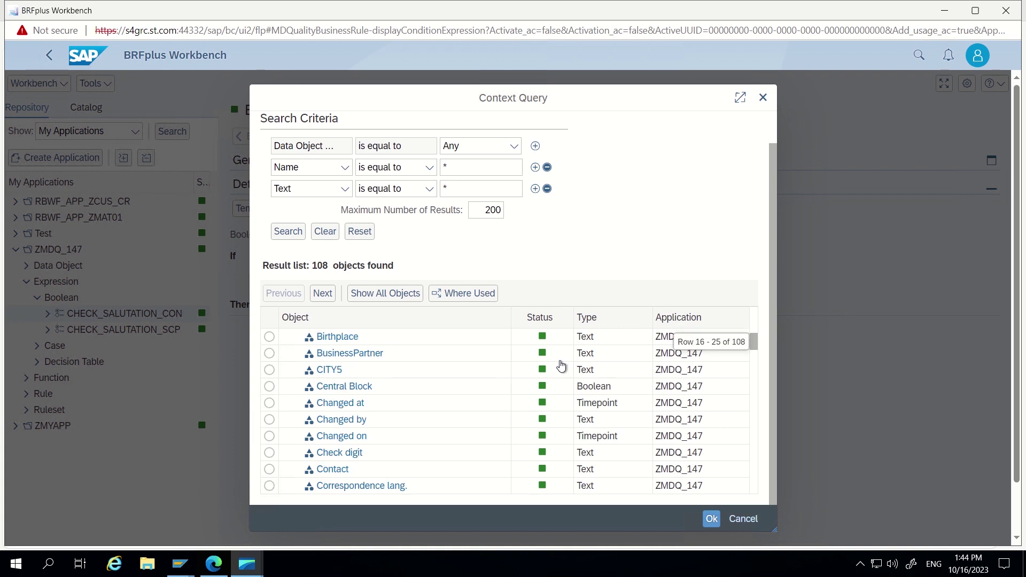
scroll(561, 365, "down", 3)
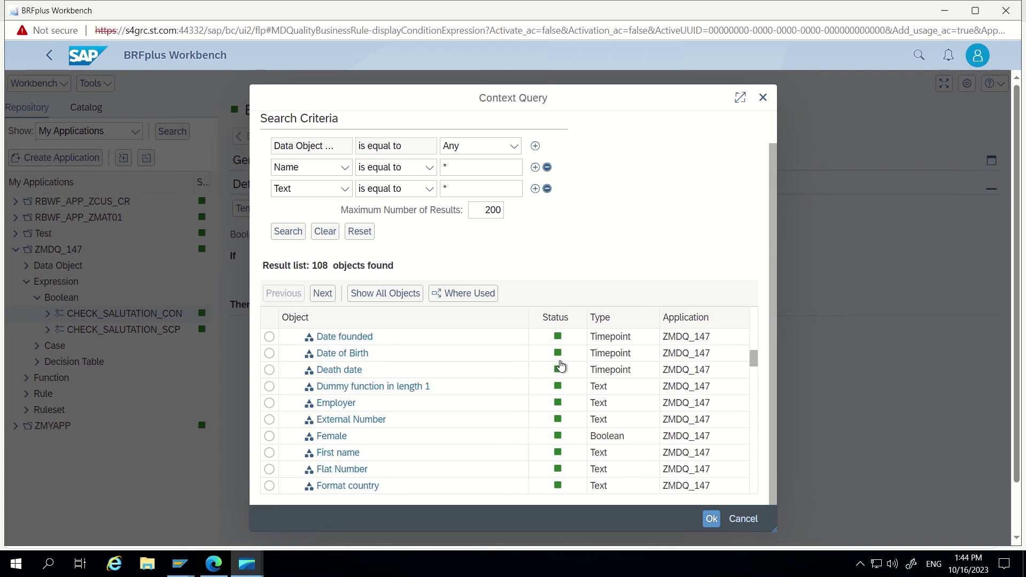
scroll(561, 366, "down", 6)
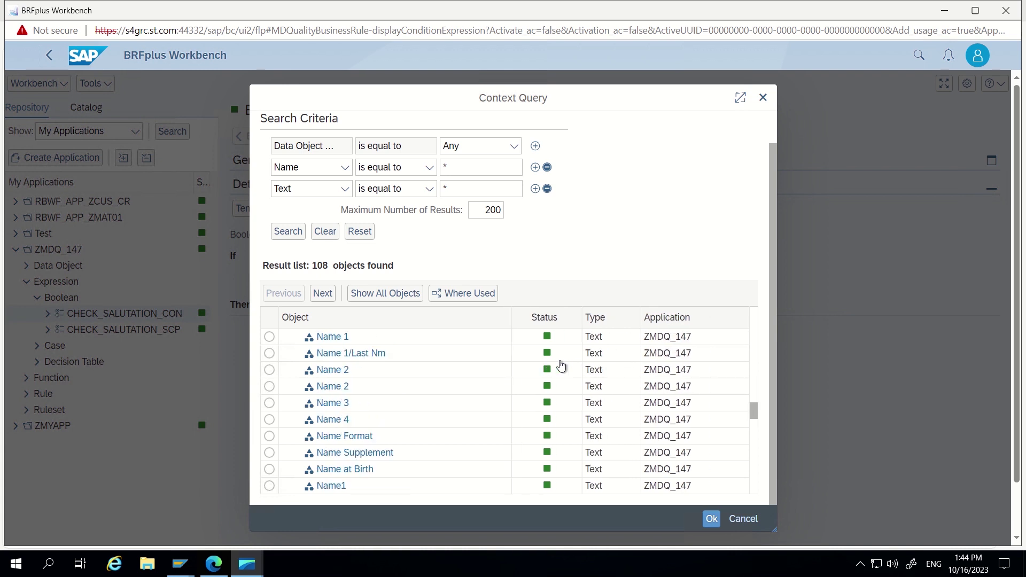
scroll(560, 366, "down", 5)
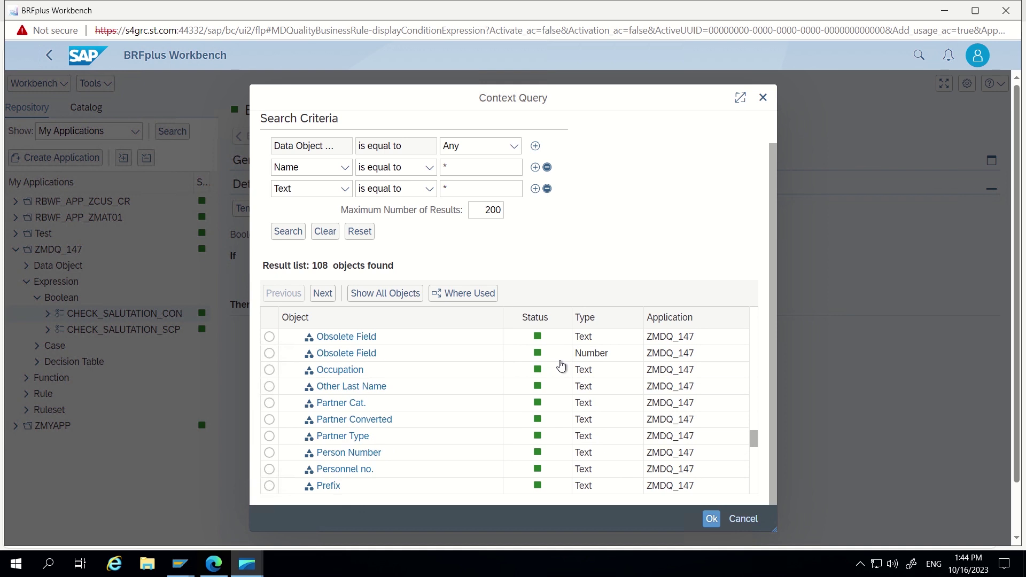
scroll(561, 365, "down", 3)
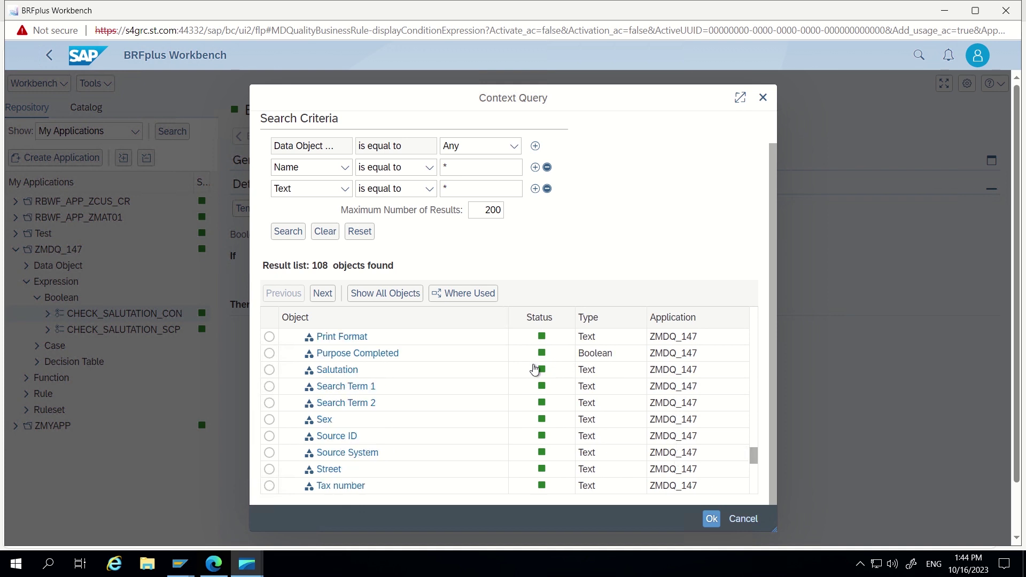
left_click(268, 370)
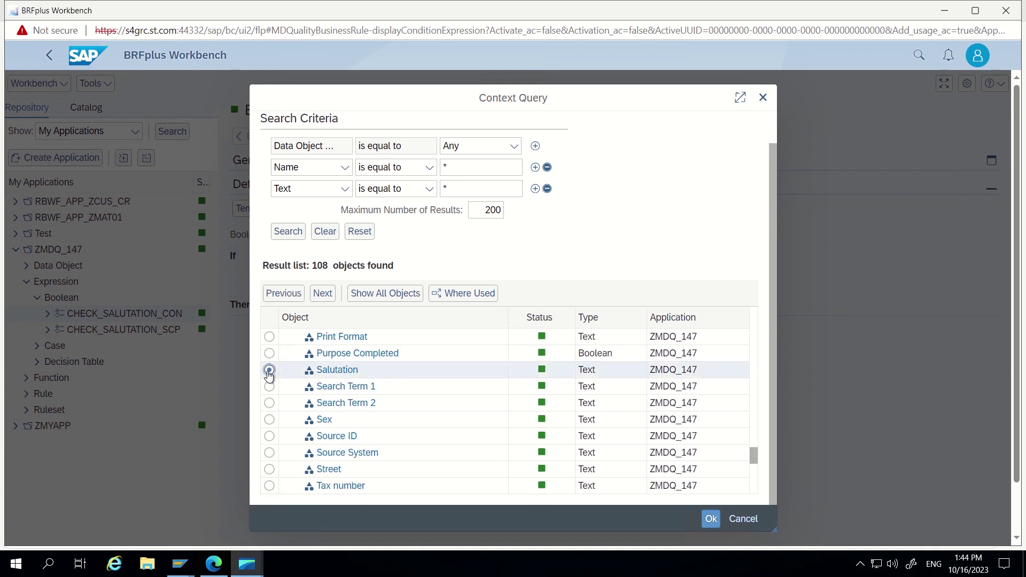
left_click(711, 519)
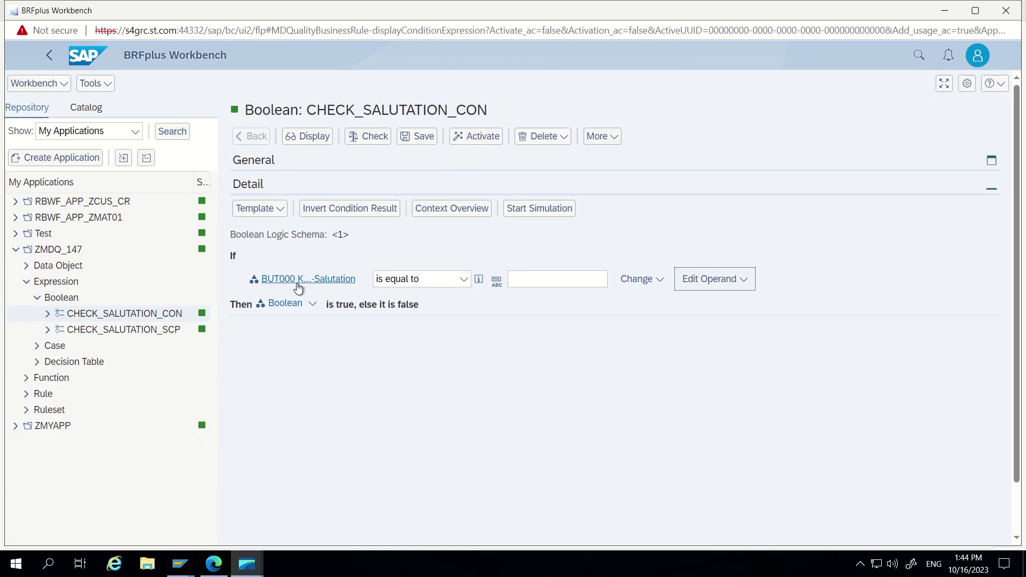
Step: Enter the trial text dfsdf as the salutation in the organization change request, and return to the condition expression
left_click(534, 279)
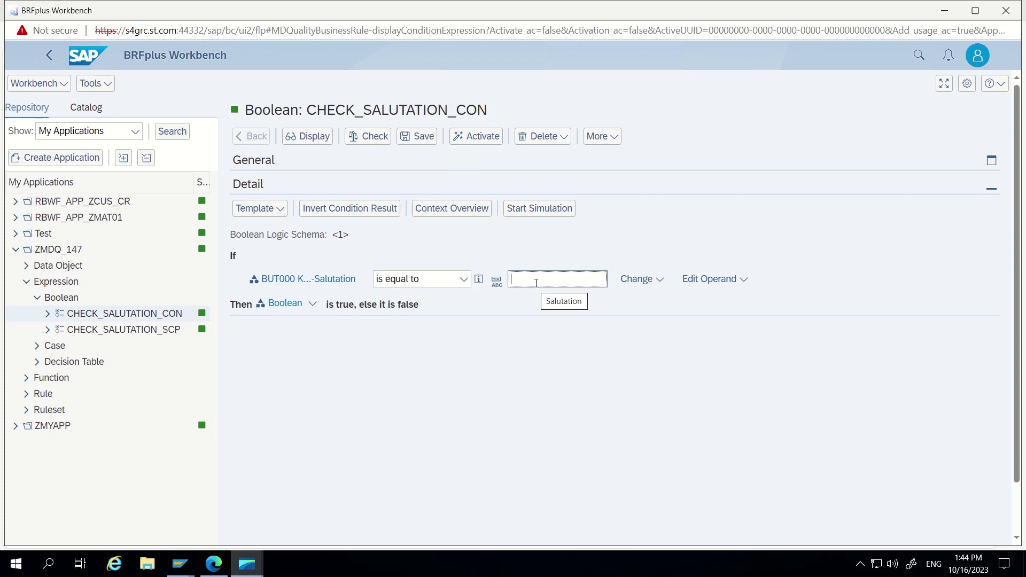
key("alt+Tab")
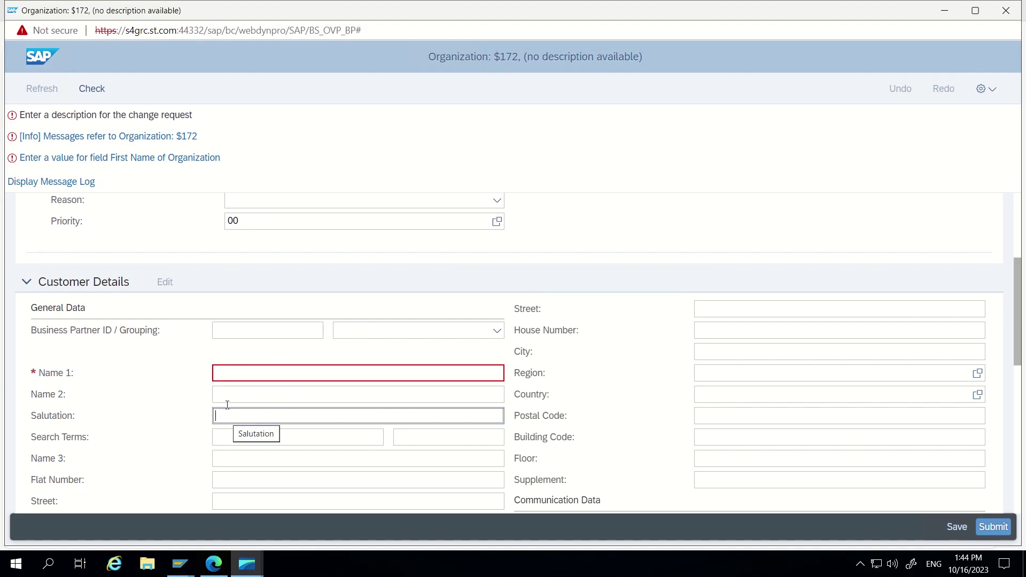
key("alt+Tab")
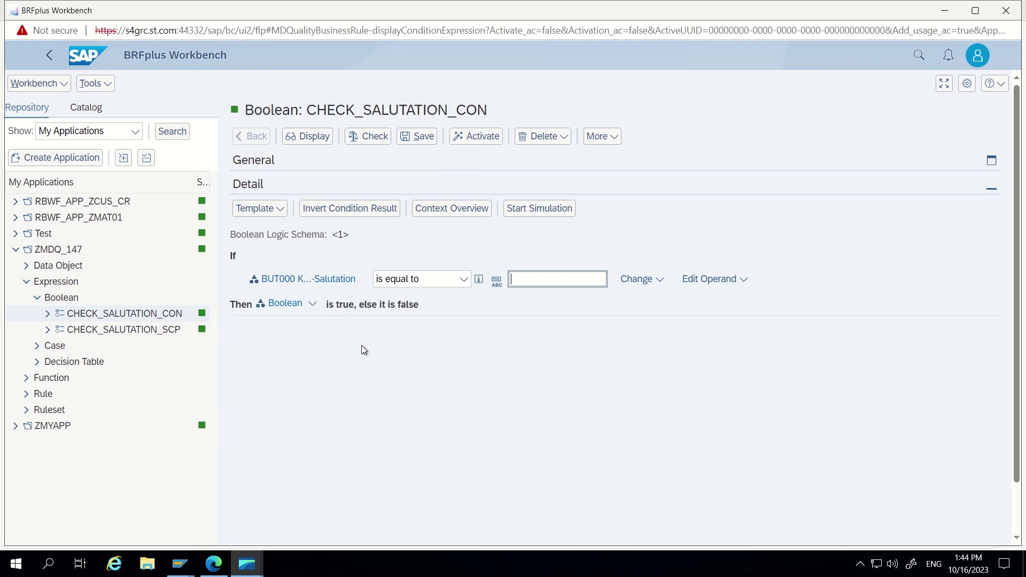
key("alt+Tab")
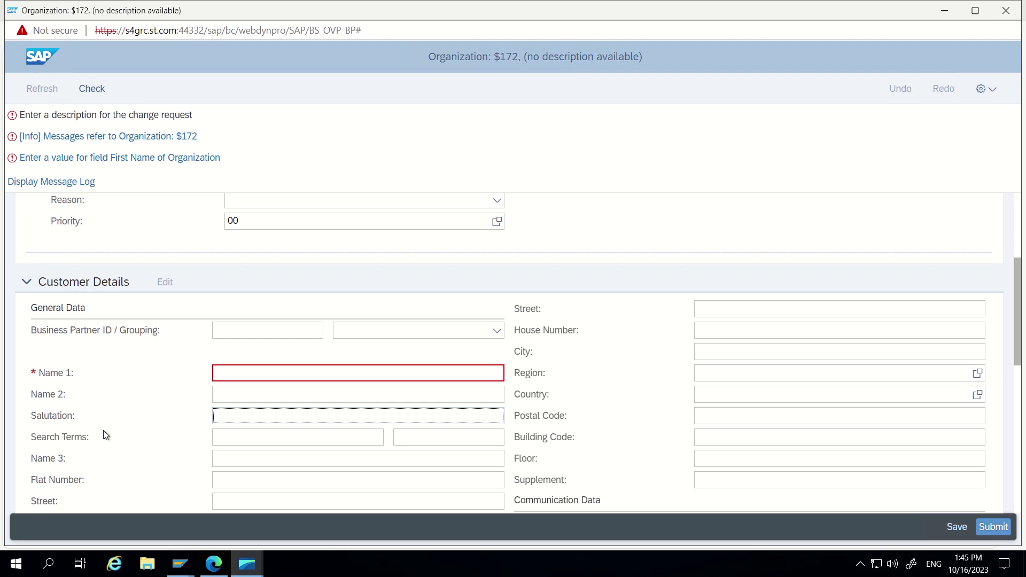
left_click(223, 418)
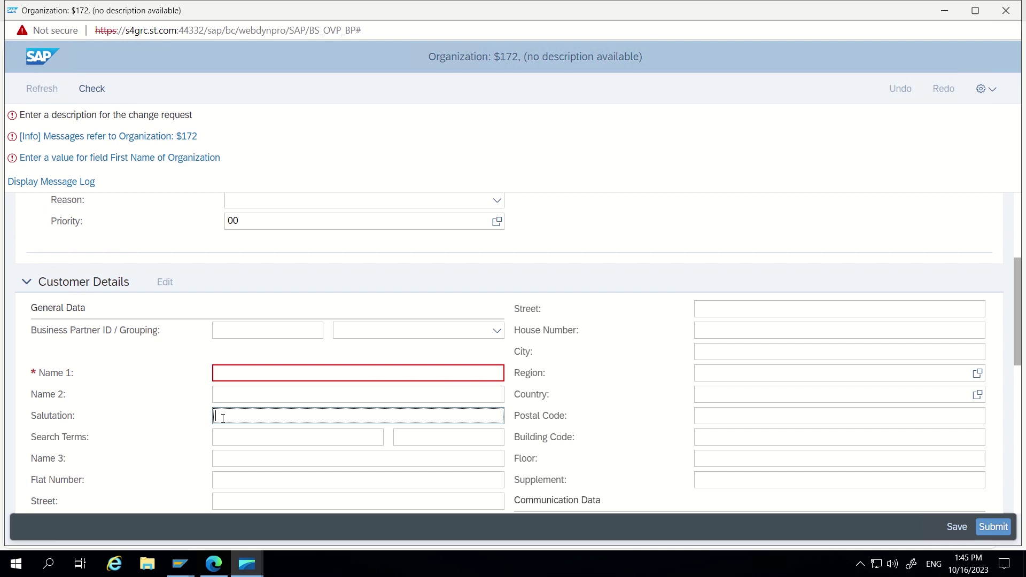
type("dfsdf")
key("alt+Tab")
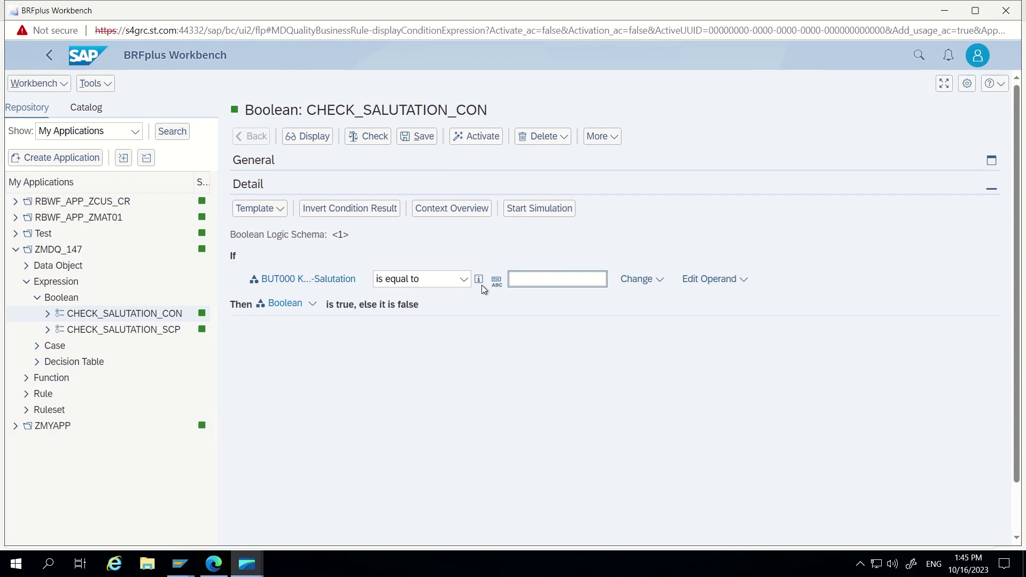
Step: Set the Salutation condition's comparison operator to "is not initial"
left_click(464, 281)
left_click(464, 280)
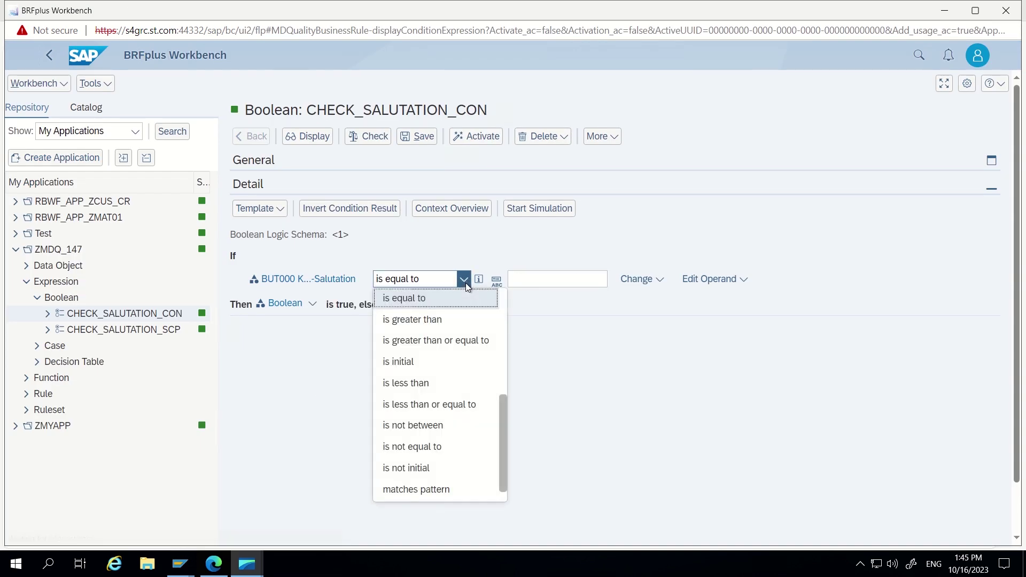
left_click(423, 469)
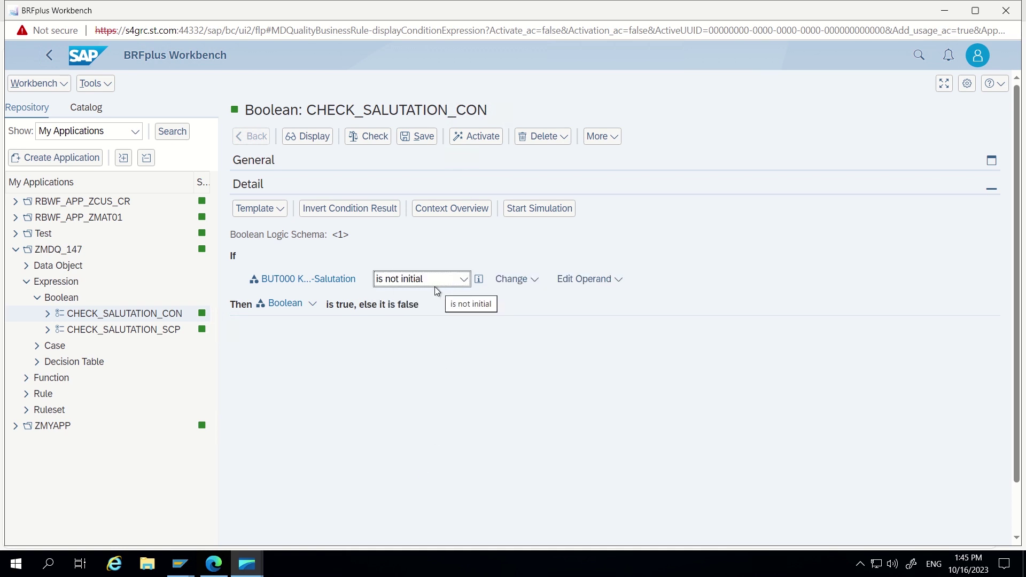
Step: Clear the trial salutation from the organization change request and return to the condition expression
key("alt+Tab")
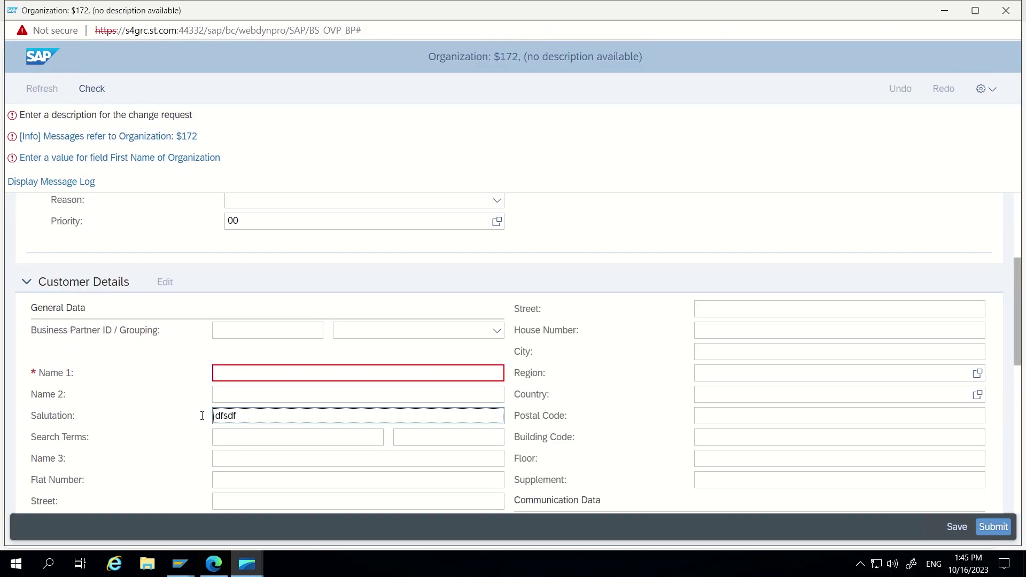
key("ctrl+a")
key("alt+Tab")
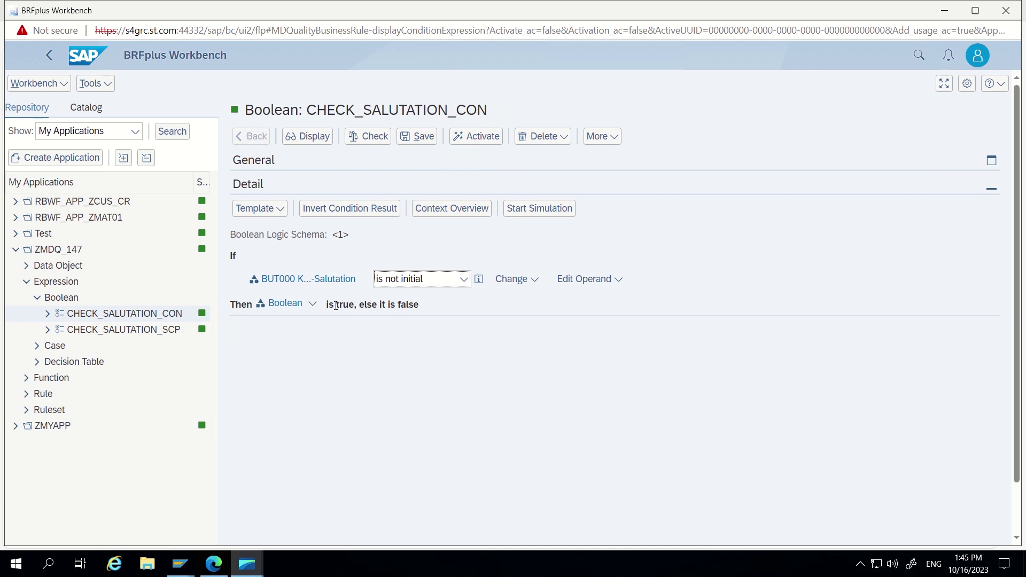
key("alt+Tab")
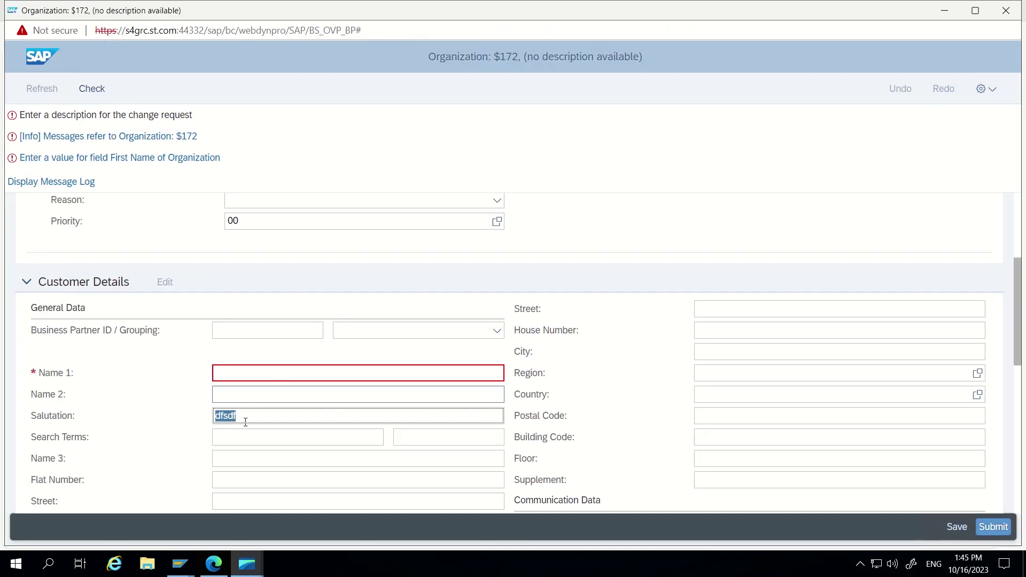
key("BackSpace")
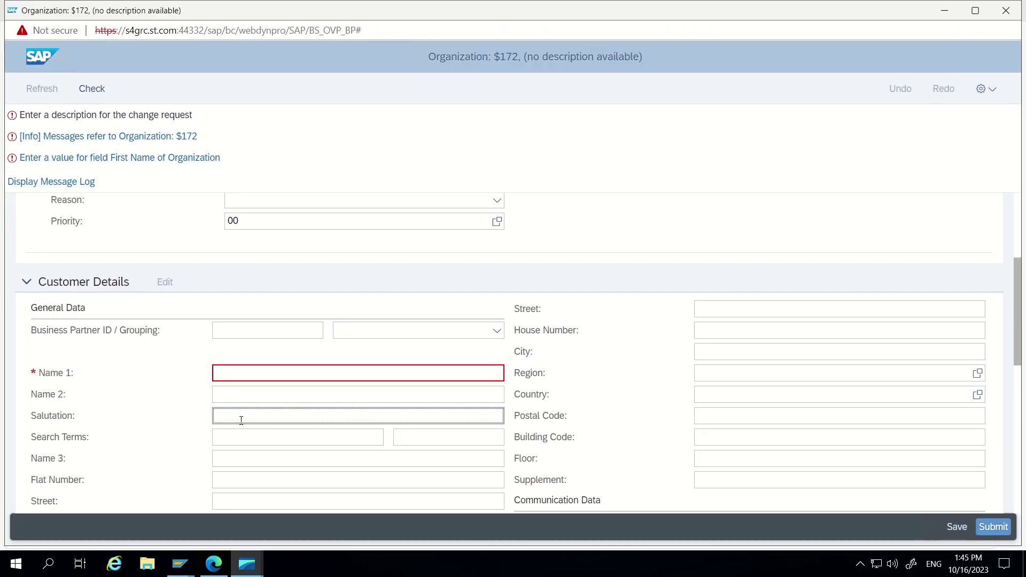
key("alt+Tab")
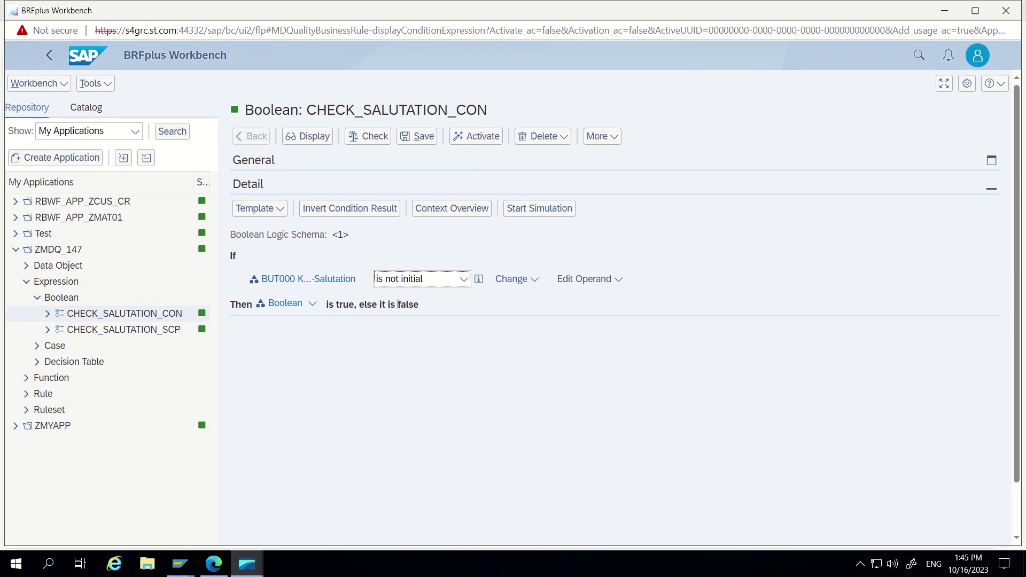
left_click_drag(397, 305, 420, 304)
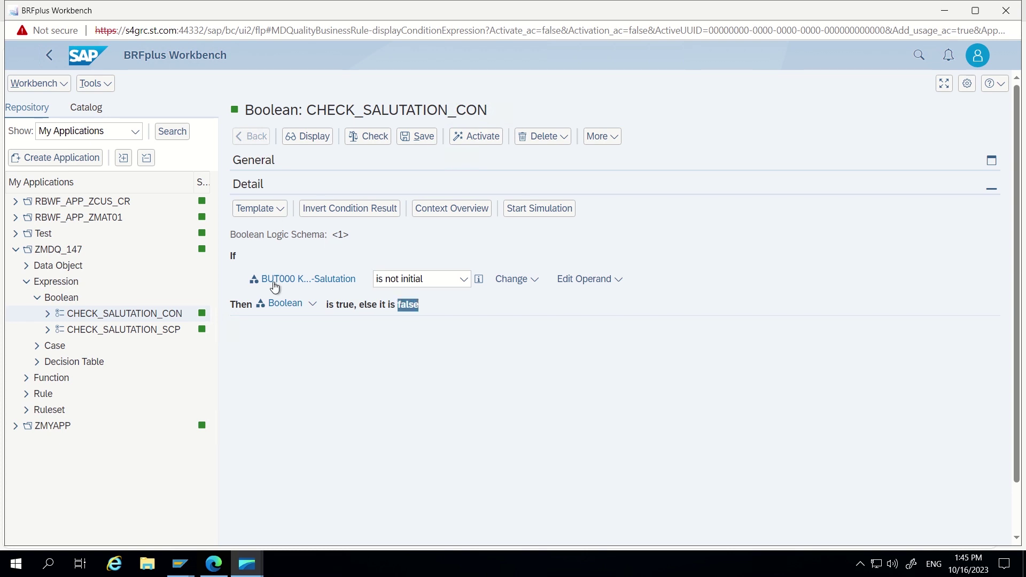
key("alt+Tab")
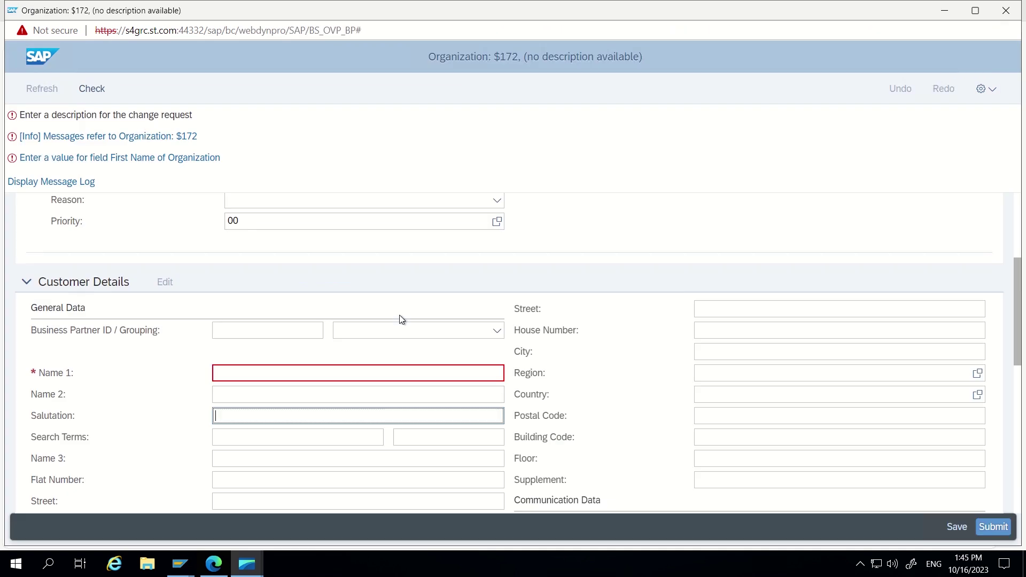
key("alt+Tab")
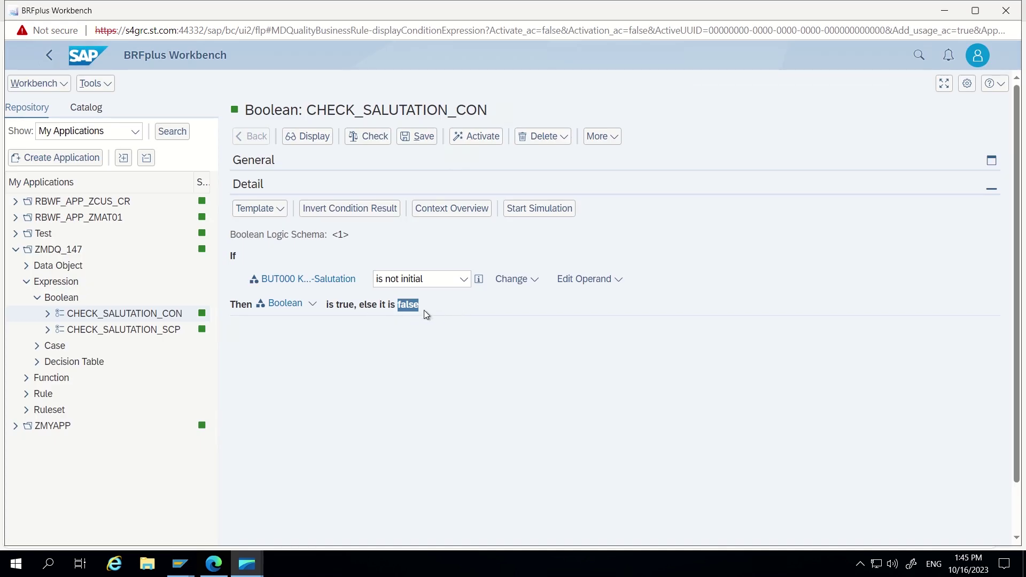
left_click(417, 306)
left_click_drag(419, 305, 386, 306)
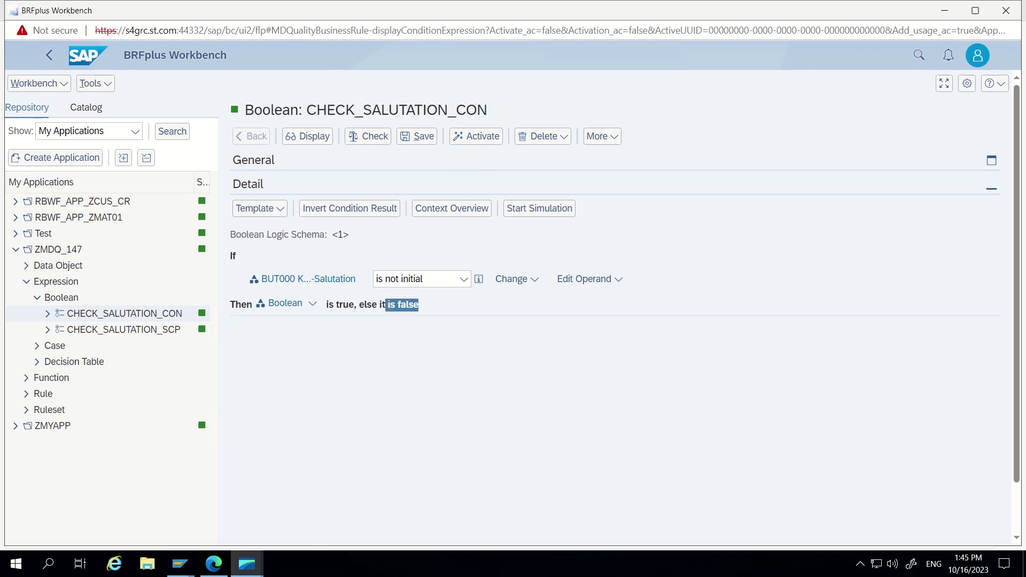
left_click(434, 310)
Step: Save and activate the CHECK_SALUTATION_CON condition expression, and return to the implementation details of the CHECK_SALUTATION rule
left_click(420, 137)
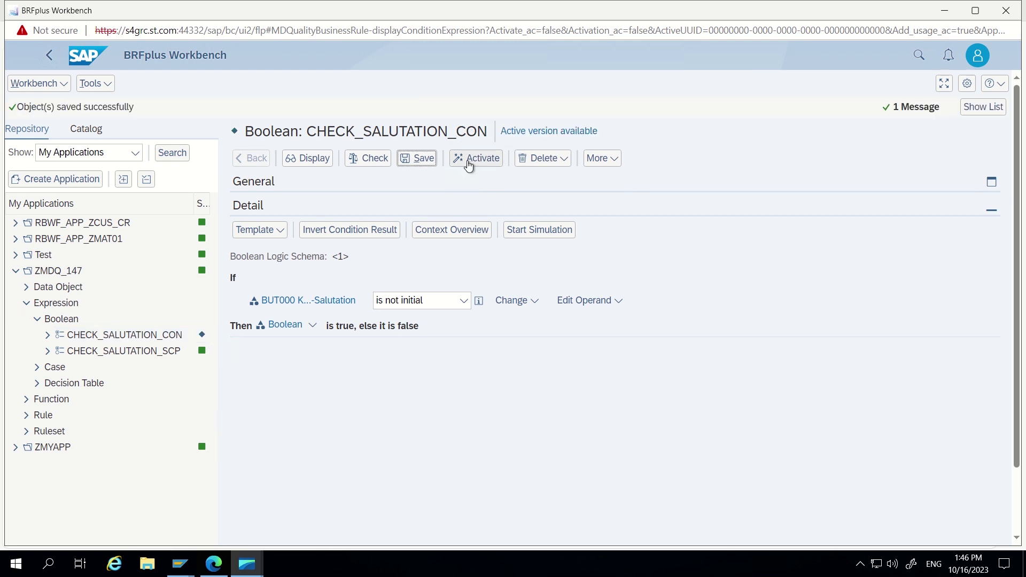
left_click(469, 164)
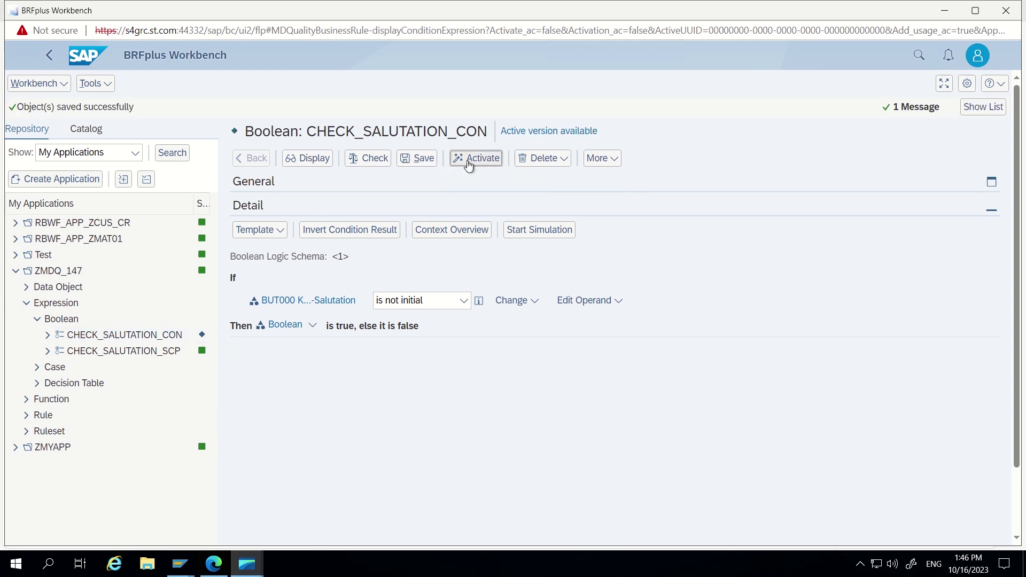
left_click(50, 55)
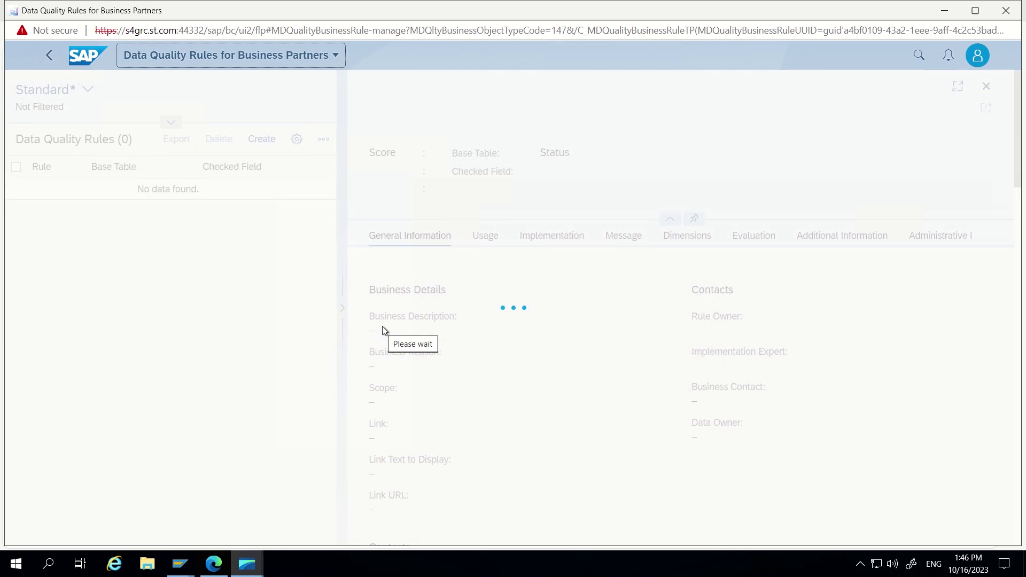
scroll(565, 304, "down", 10)
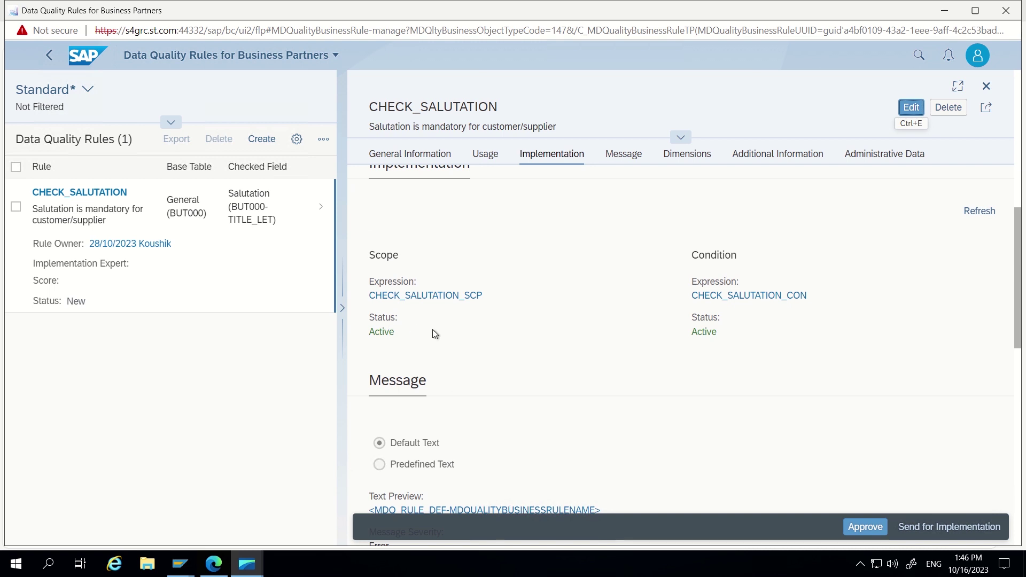
key("alt+Tab")
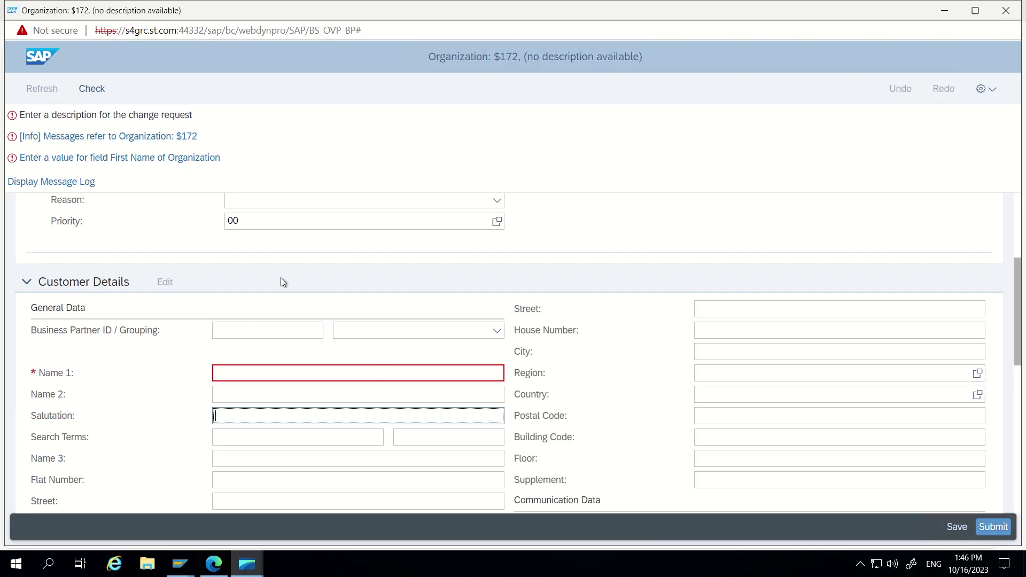
key("alt+Tab")
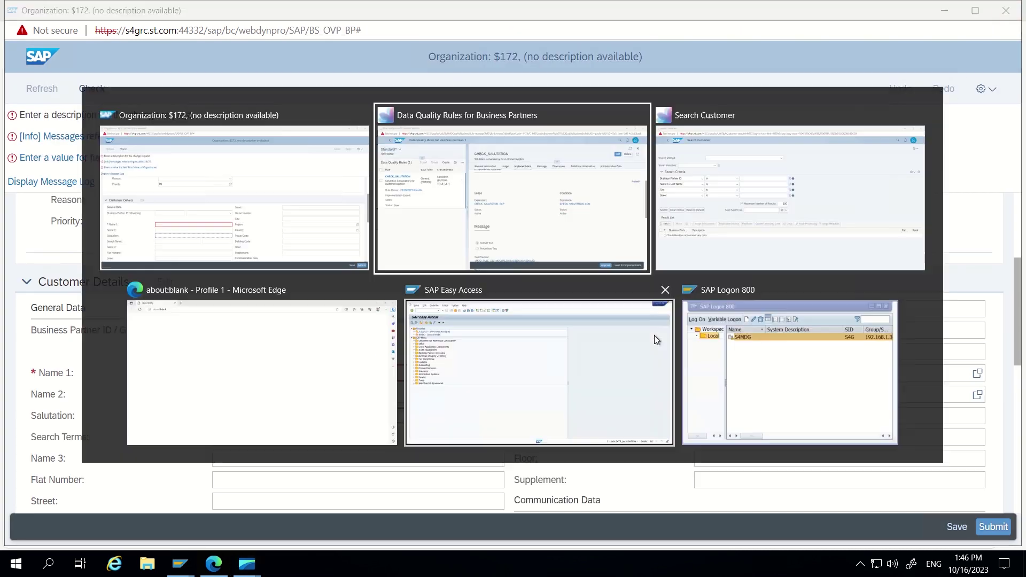
scroll(621, 348, "up", 5)
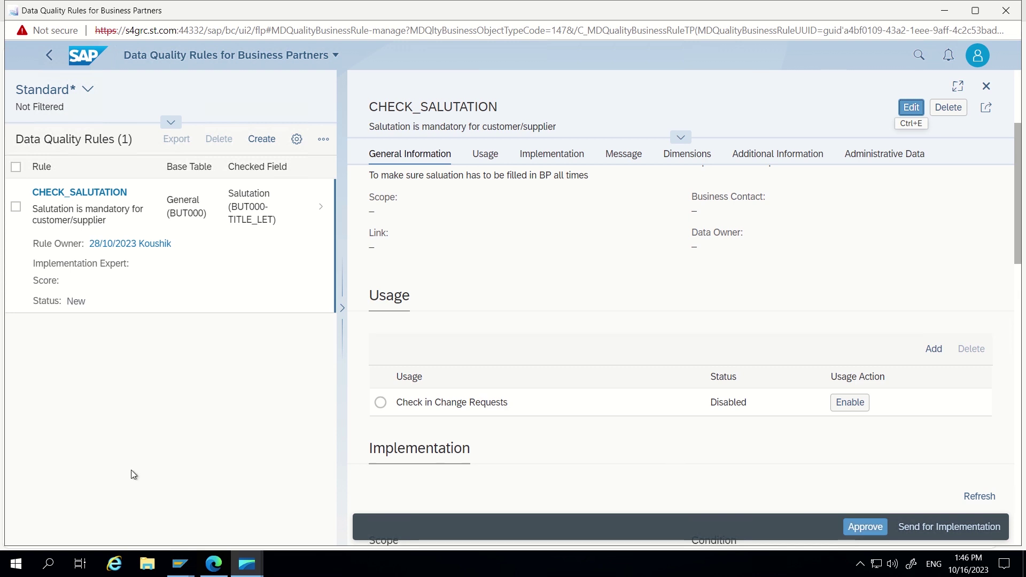
left_click(49, 565)
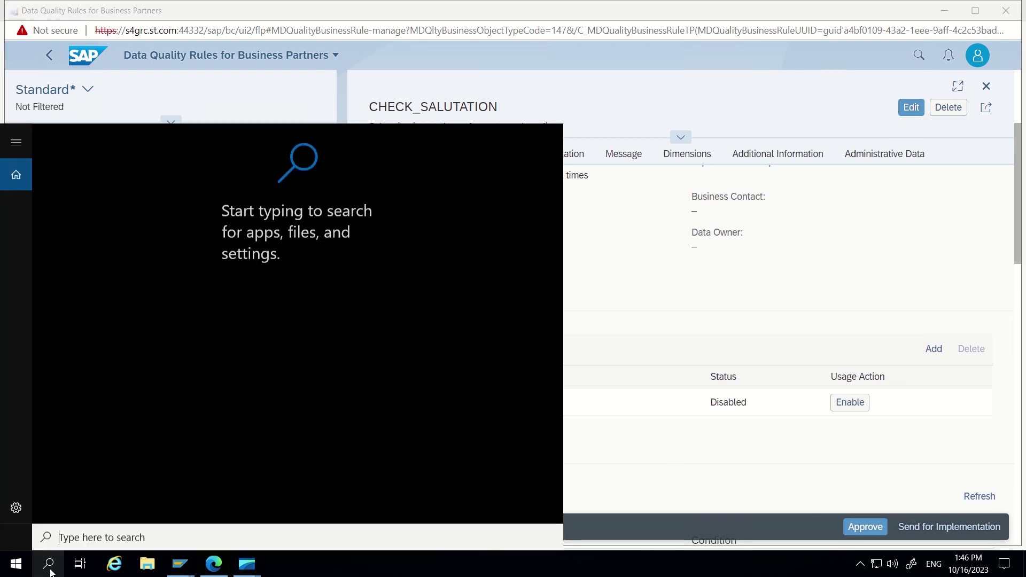
left_click(17, 563)
left_click(576, 272)
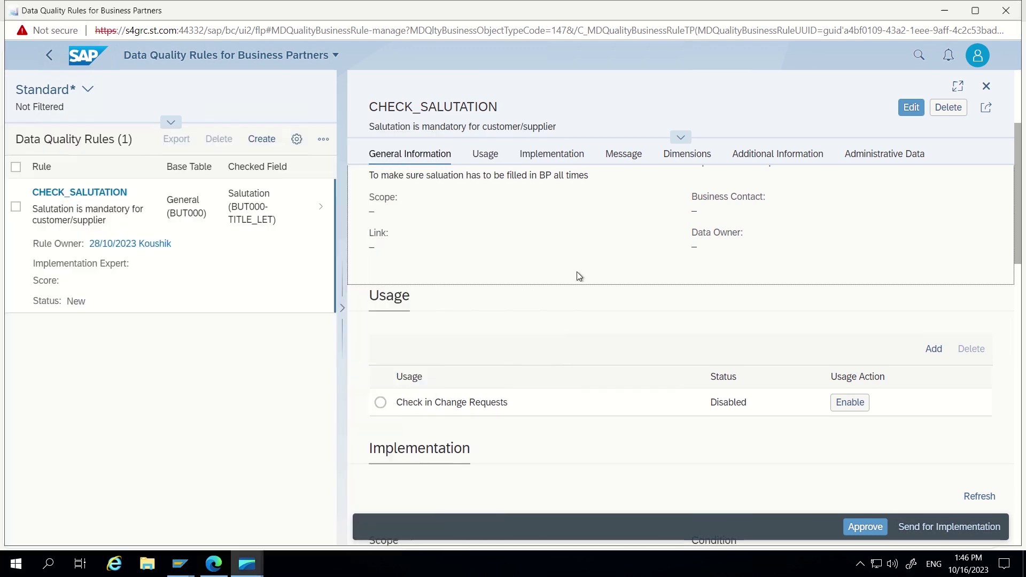
Step: Send the CHECK_SALUTATION data quality rule for implementation
scroll(576, 271, "up", 3)
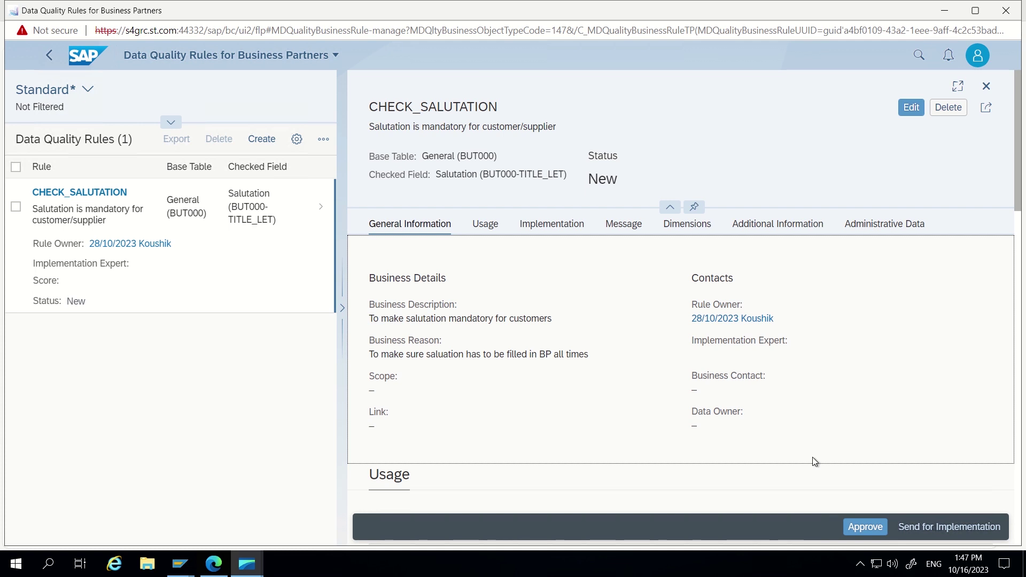
left_click(922, 527)
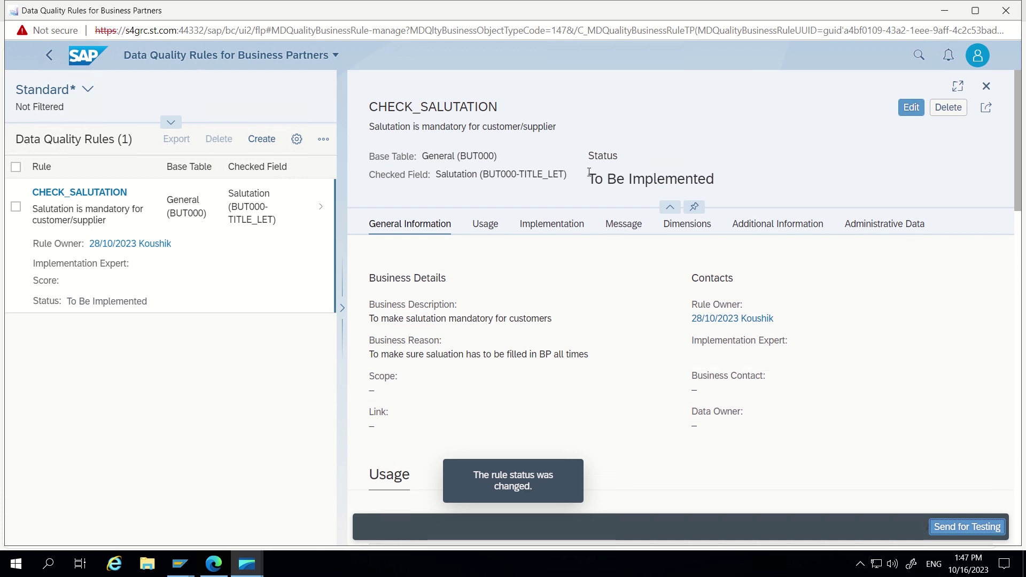
left_click_drag(590, 172, 666, 179)
left_click(713, 177)
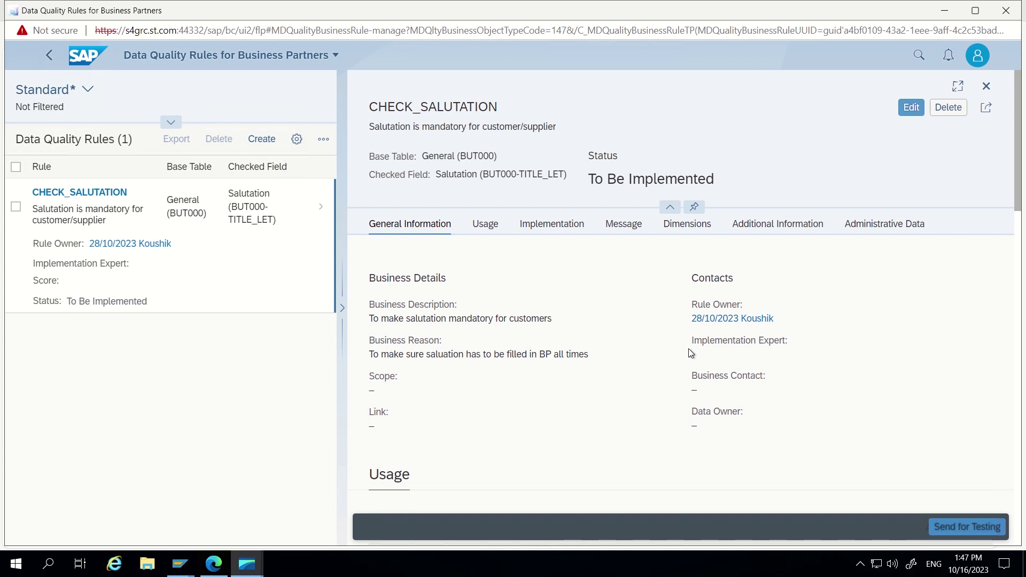
Step: Try to enable the Check in Change Requests usage of the CHECK_SALUTATION rule without approving the rule first
scroll(598, 284, "down", 3)
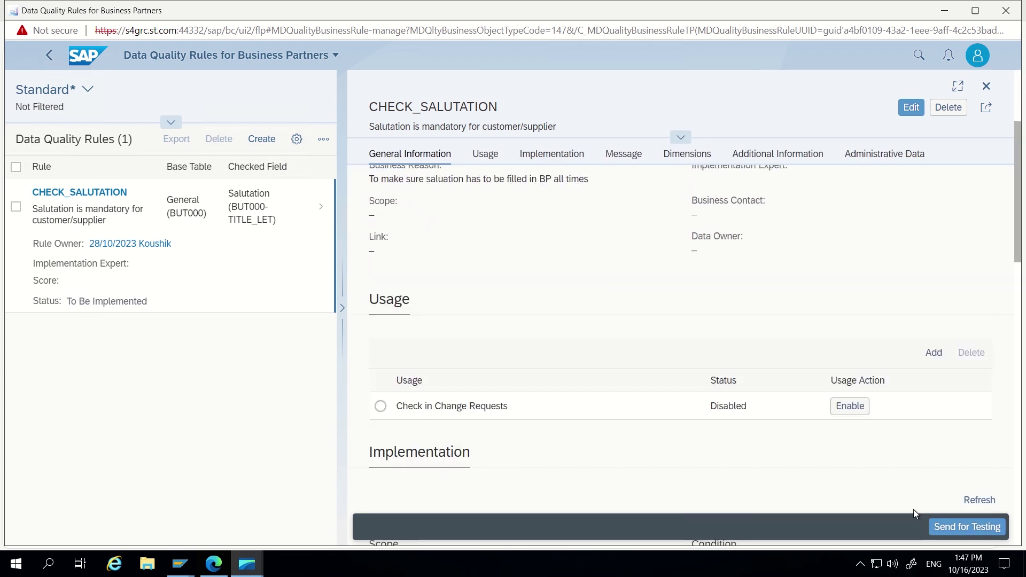
scroll(567, 272, "up", 3)
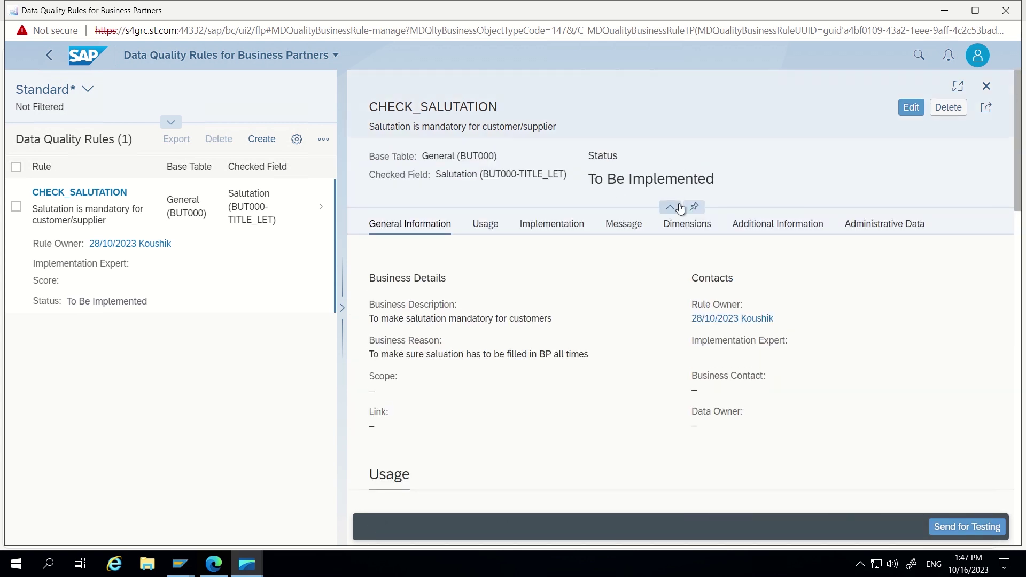
scroll(597, 297, "down", 3)
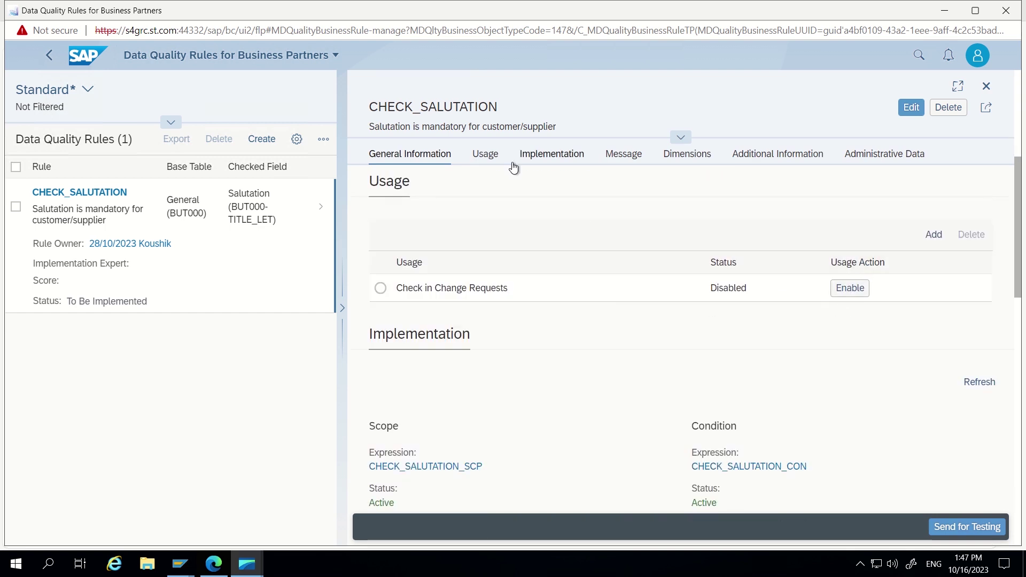
left_click(850, 288)
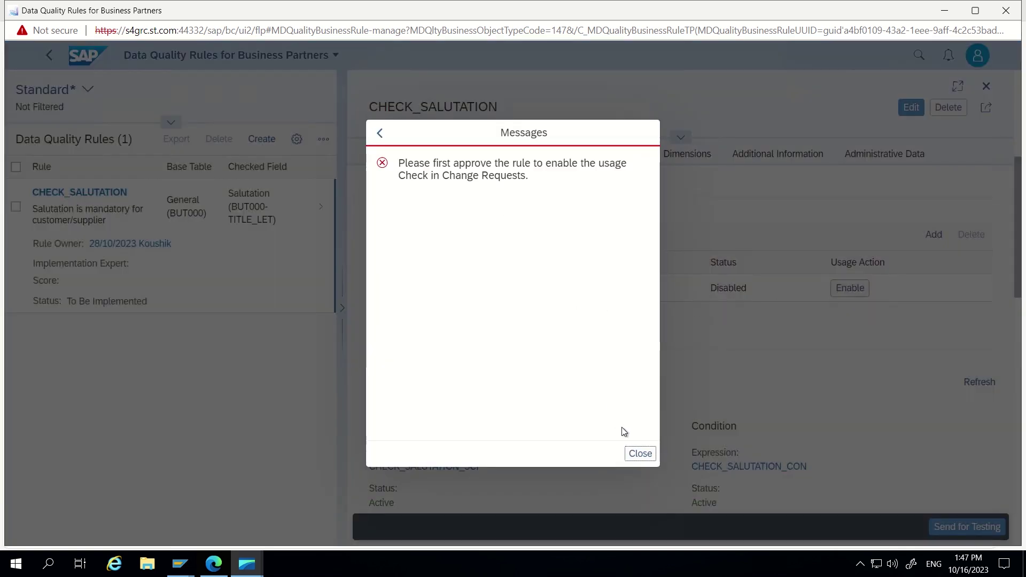
left_click(640, 453)
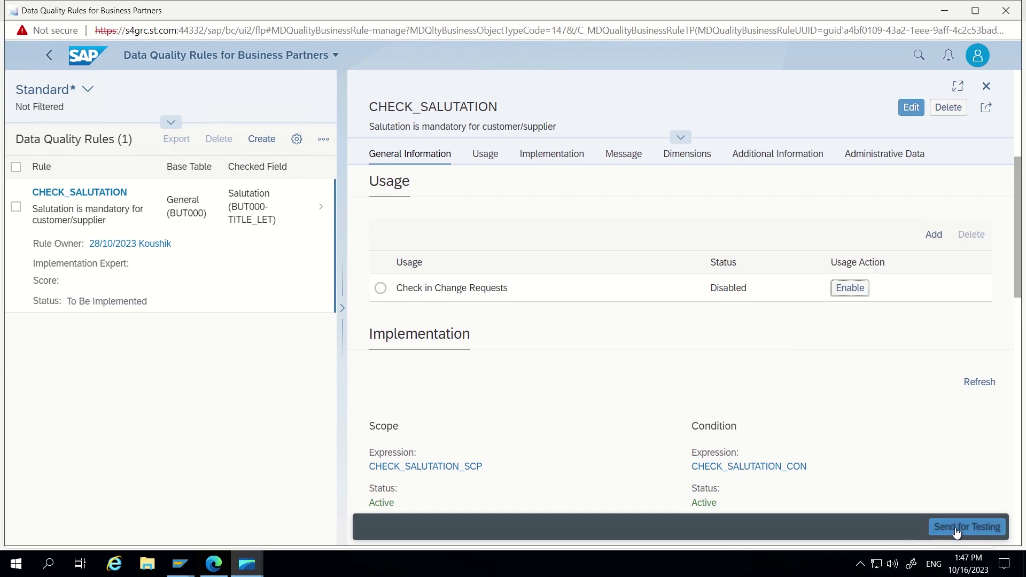
Step: Send the CHECK_SALUTATION rule for testing and check its status in the rule header
scroll(617, 298, "up", 5)
scroll(617, 298, "down", 4)
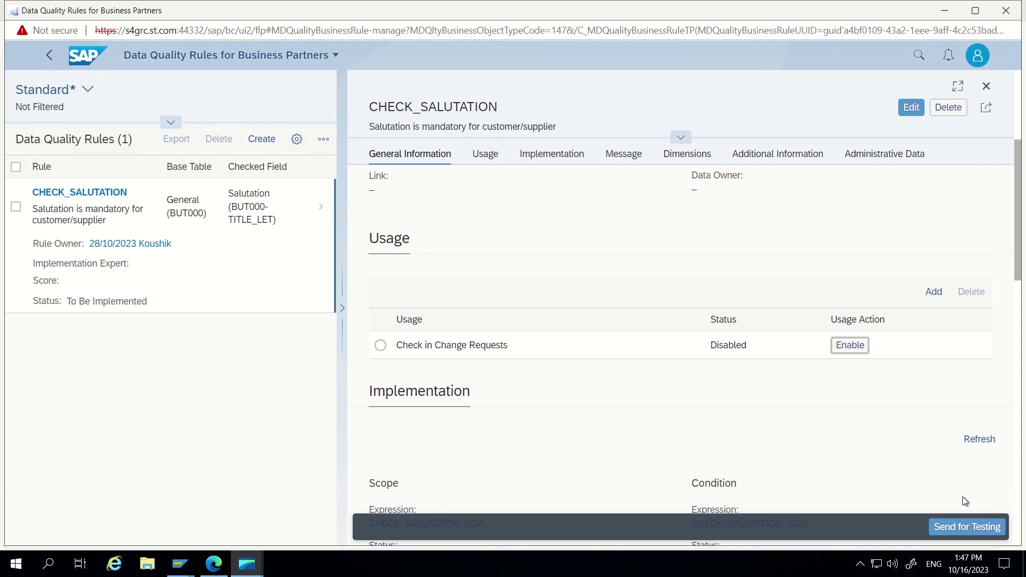
left_click(964, 529)
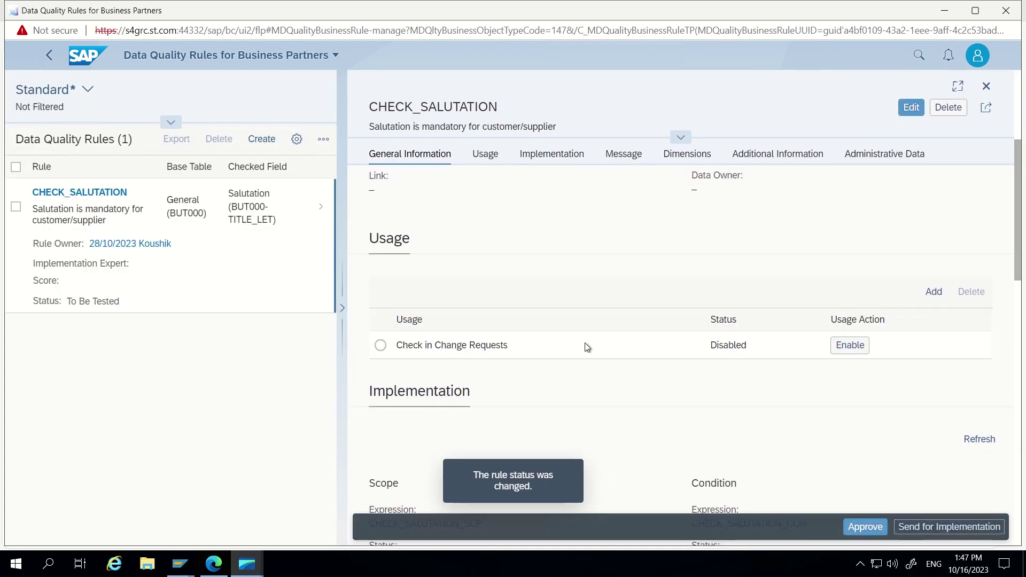
scroll(605, 353, "up", 5)
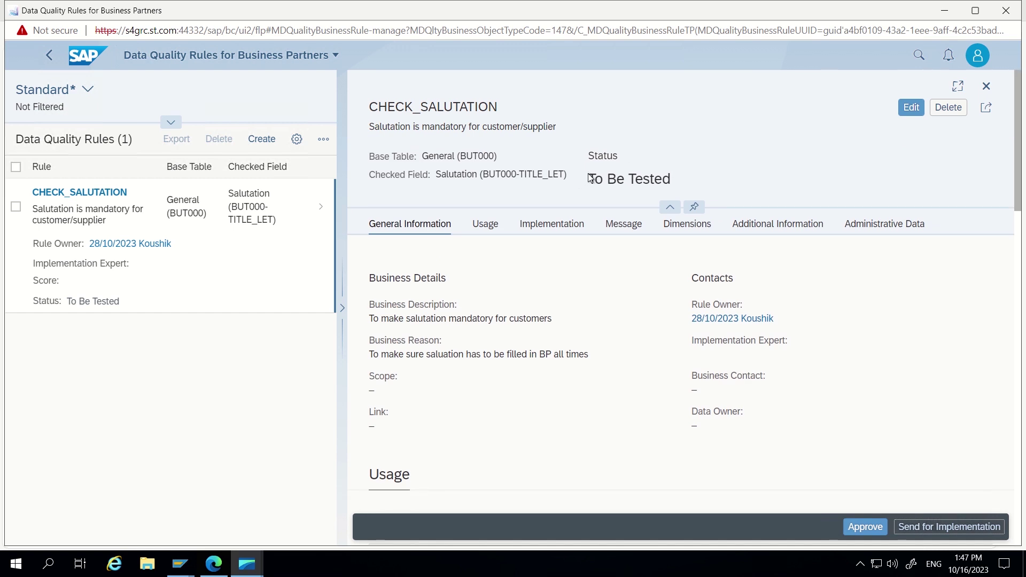
left_click_drag(590, 178, 670, 178)
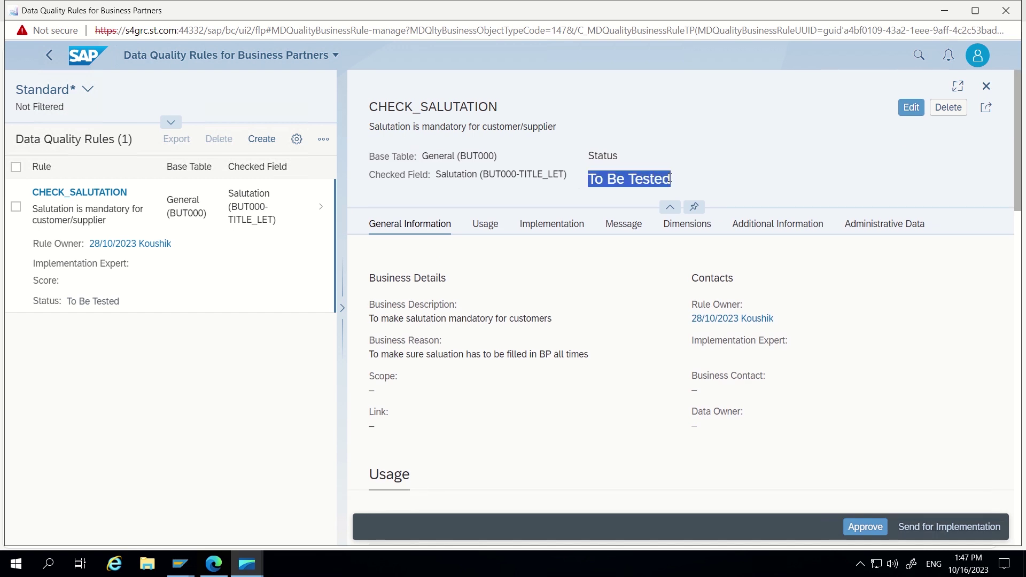
Step: Approve the CHECK_SALUTATION rule and enable its Check in Change Requests usage
scroll(643, 344, "down", 3)
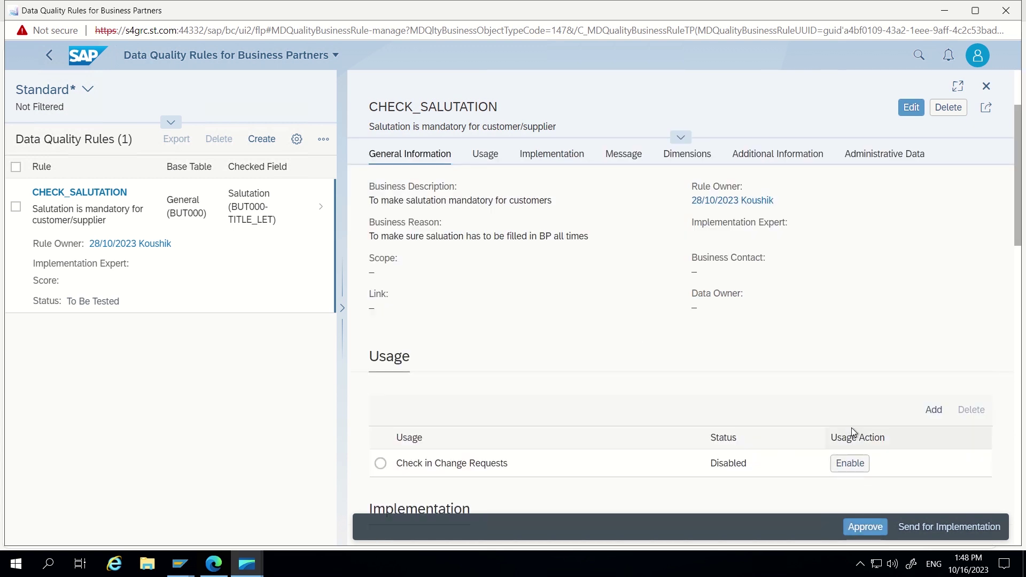
left_click(864, 528)
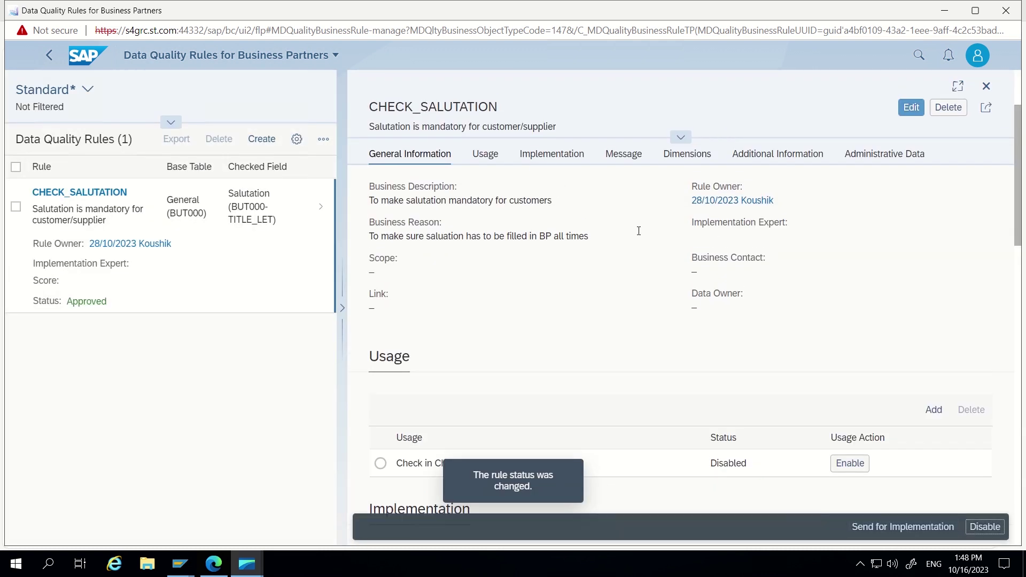
scroll(620, 275, "down", 5)
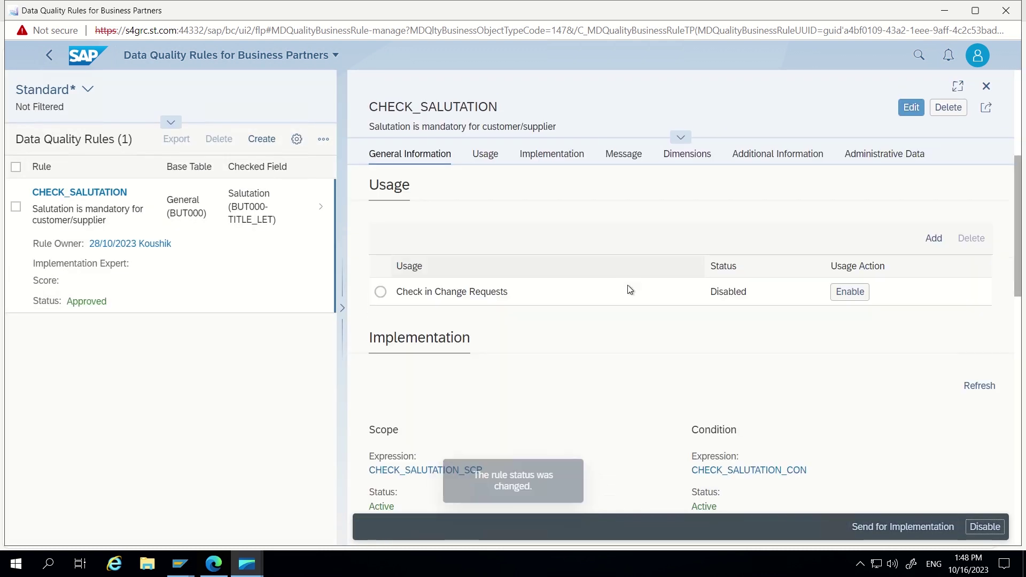
scroll(533, 270, "up", 1)
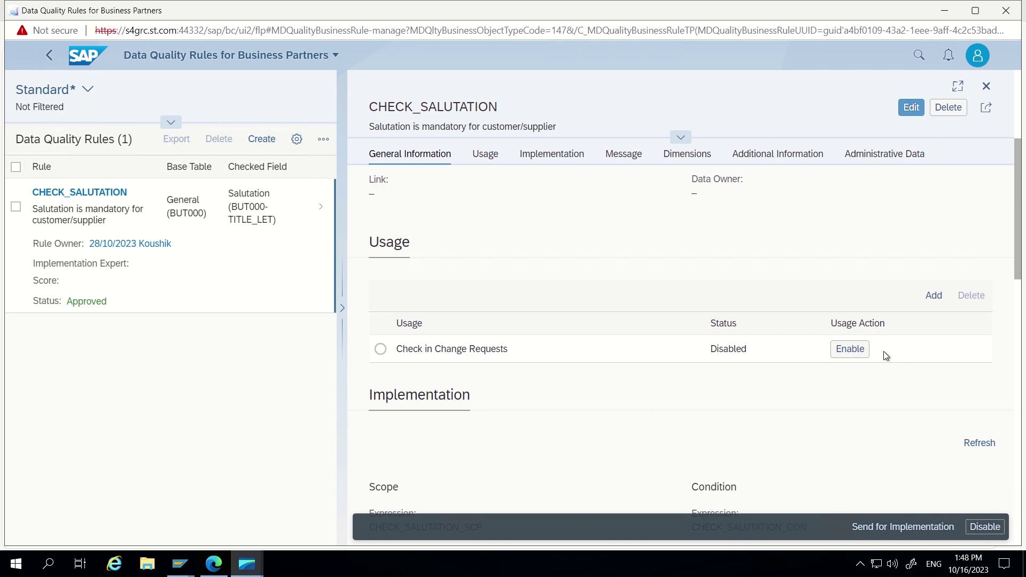
left_click(850, 350)
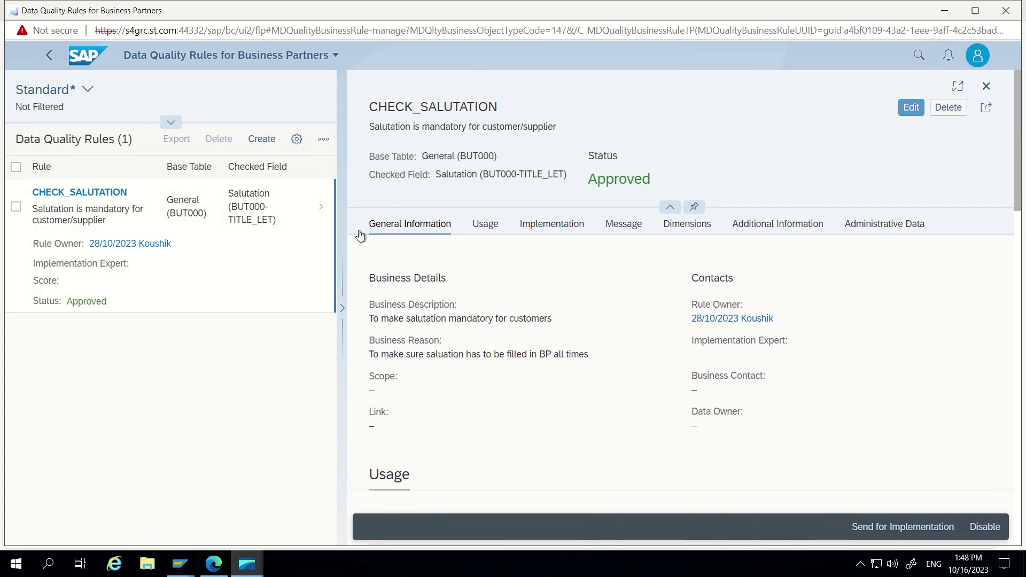
scroll(549, 293, "down", 2)
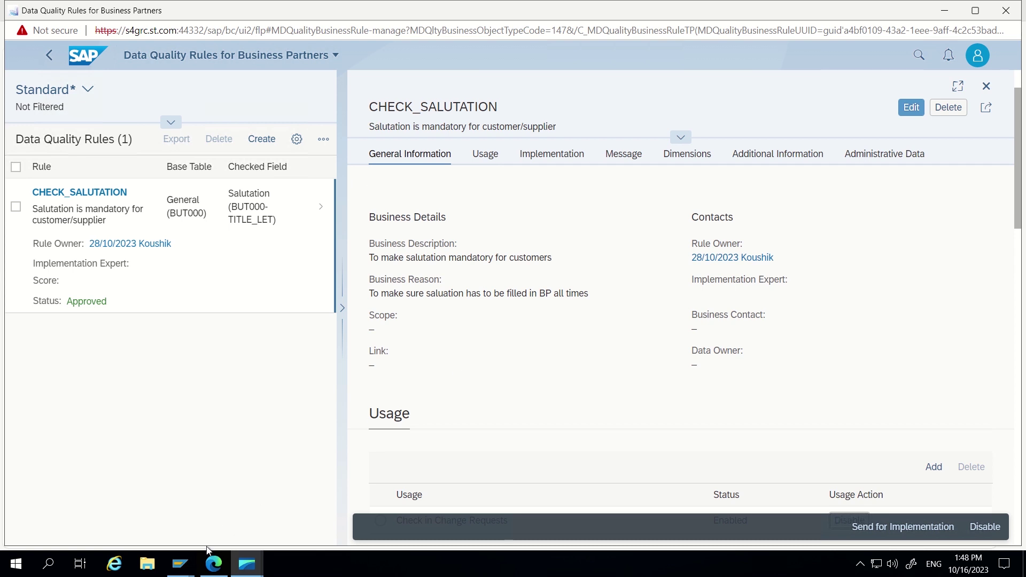
Step: Switch to SAP Easy Access and open the Master Data Governance customizing with transaction mdgimg
mouse_move(179, 562)
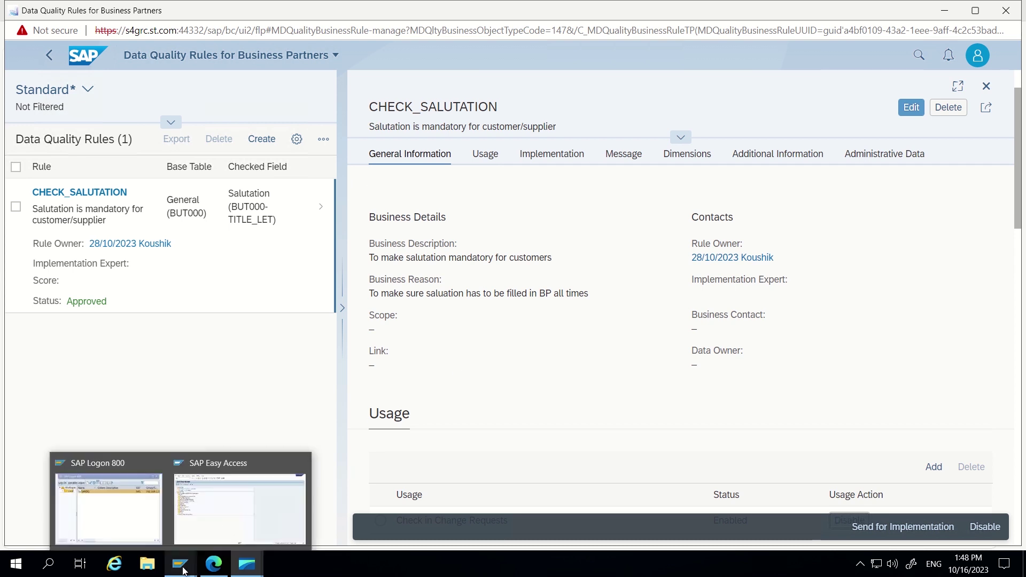
left_click(251, 518)
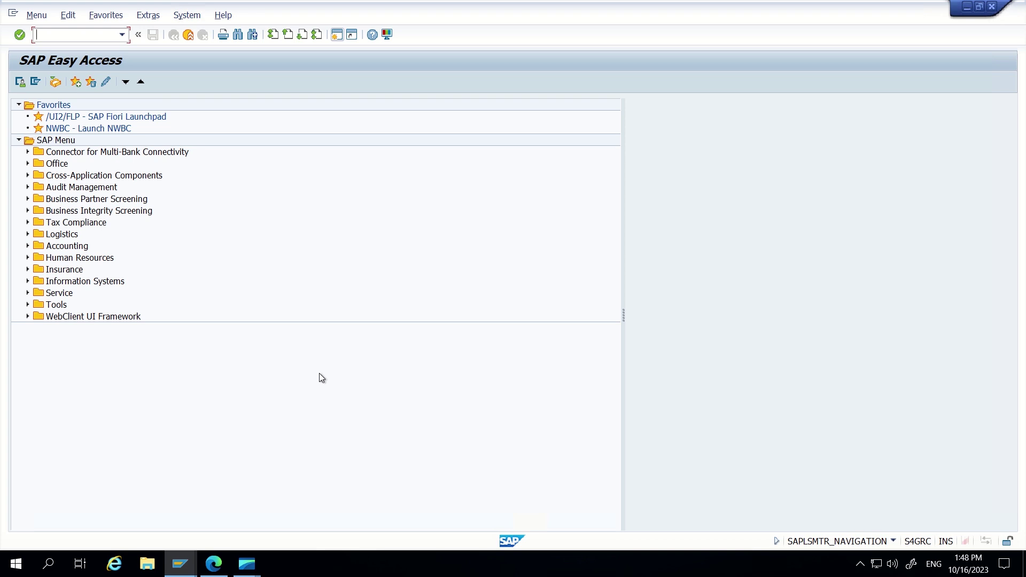
type("mdgimg")
key("Return")
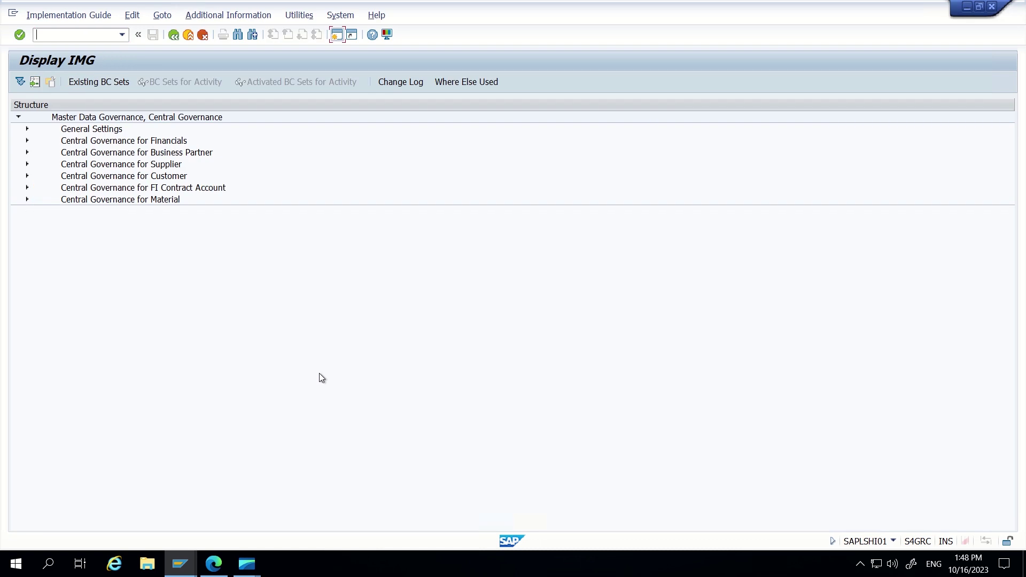
Step: Open the Create Change Request Type activity in the general process modeling settings and go to the custom Z types in its list
left_click(27, 129)
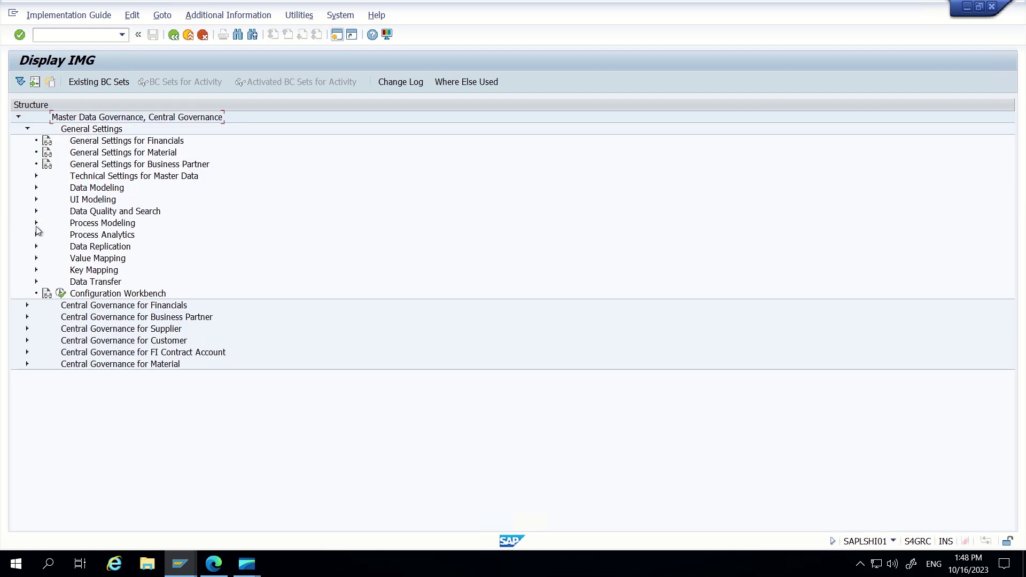
left_click(36, 223)
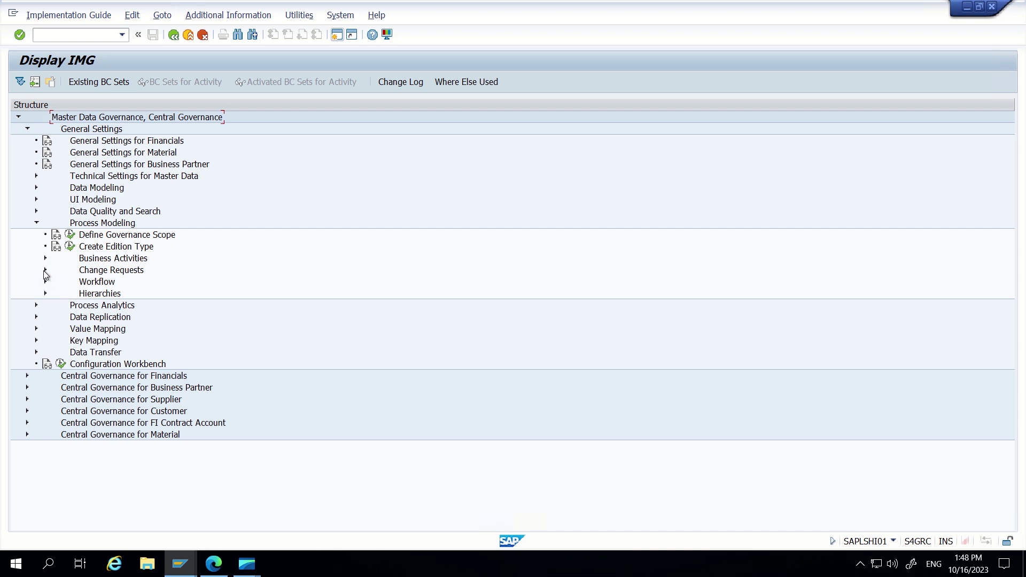
left_click(45, 271)
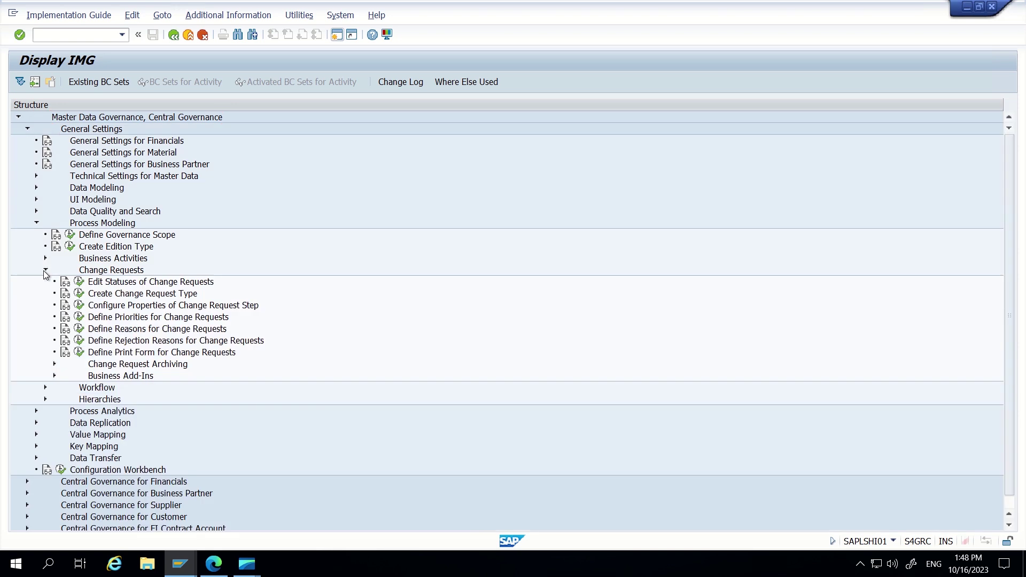
left_click(80, 296)
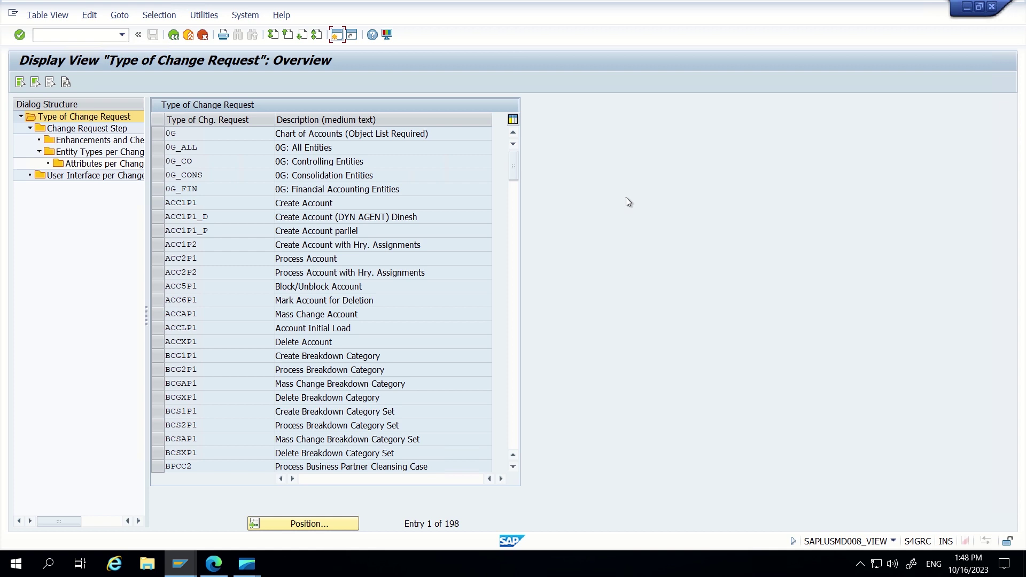
left_click_drag(515, 171, 524, 402)
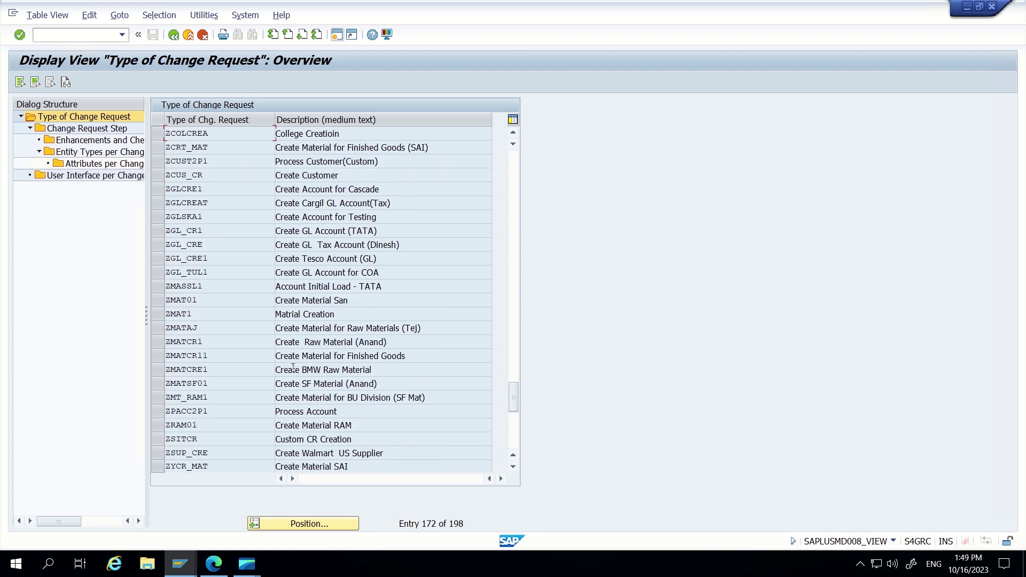
Step: Open the enhancements and checks of step 00 (Initiation) for the ZCUS_CR change request type
scroll(293, 367, "down", 2)
scroll(293, 367, "up", 3)
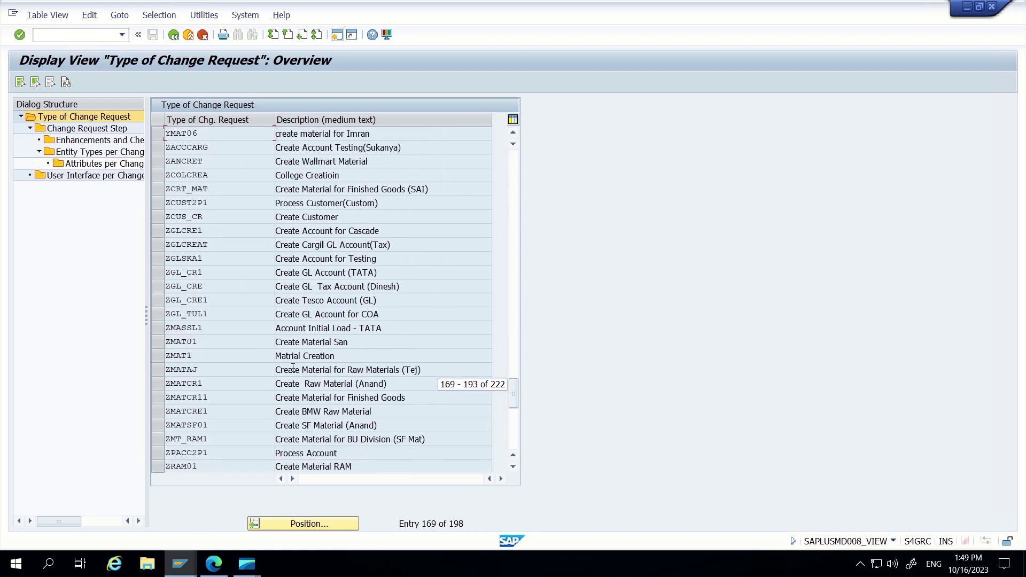
left_click(157, 217)
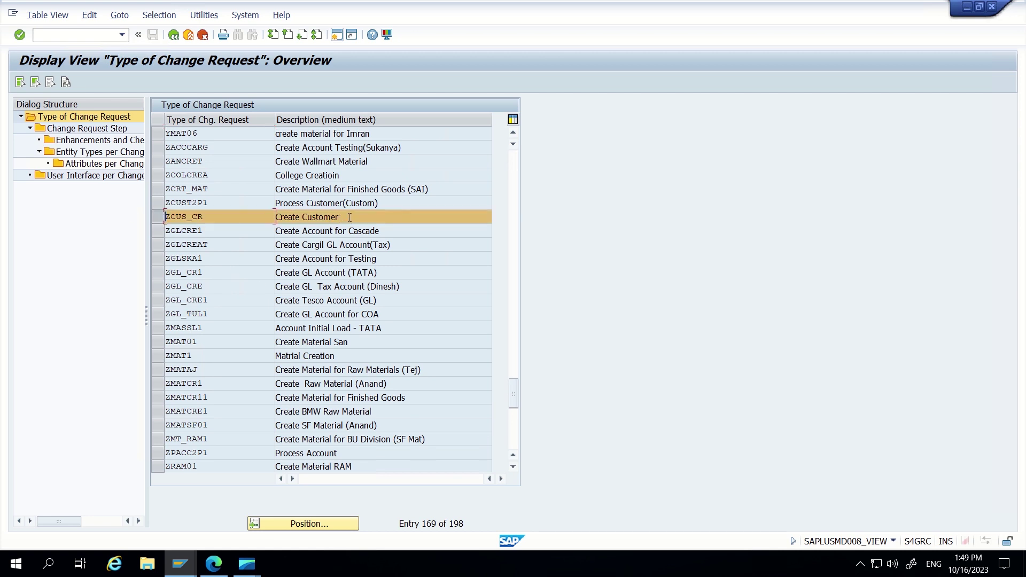
double_click(86, 128)
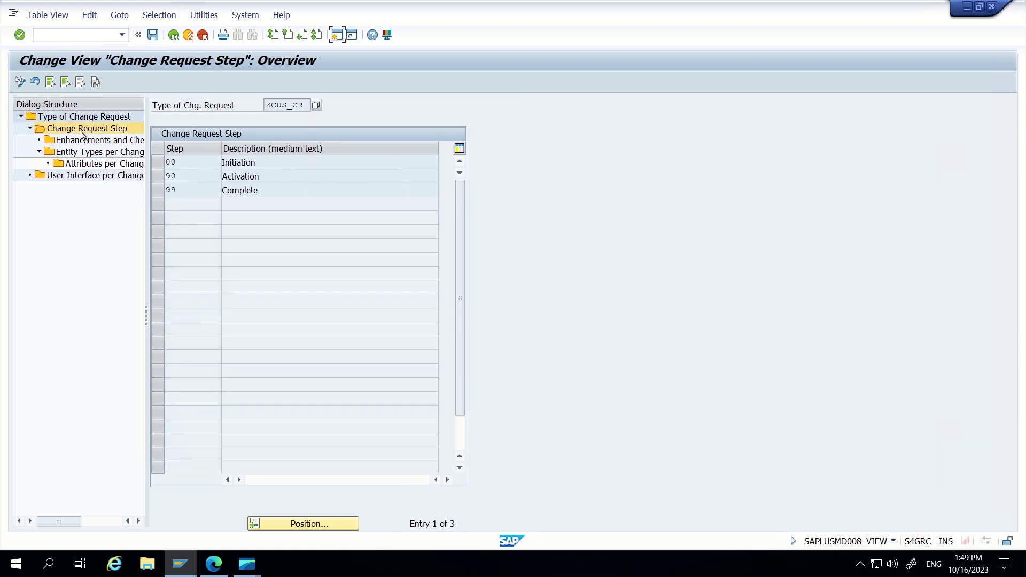
left_click(157, 162)
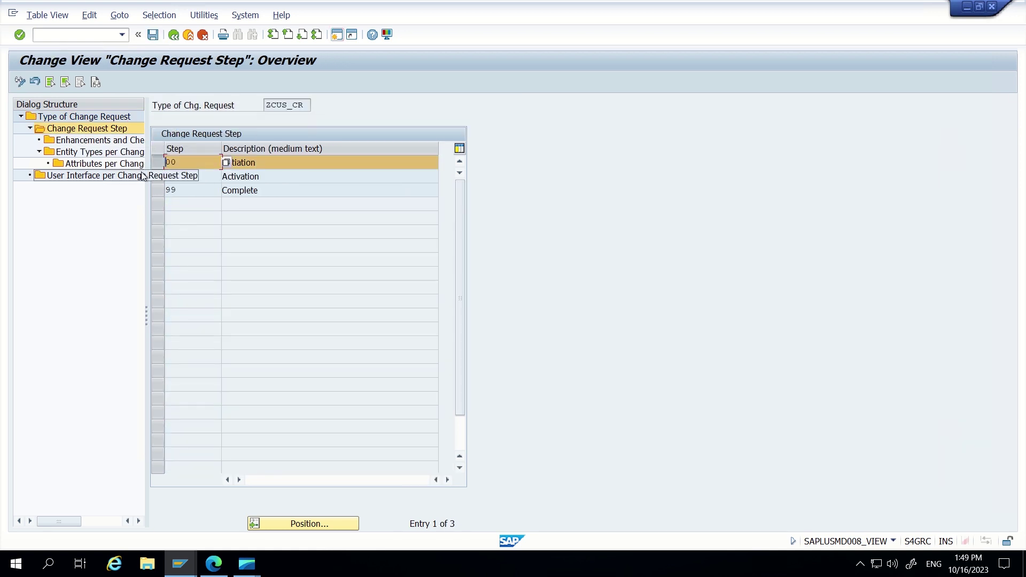
double_click(76, 141)
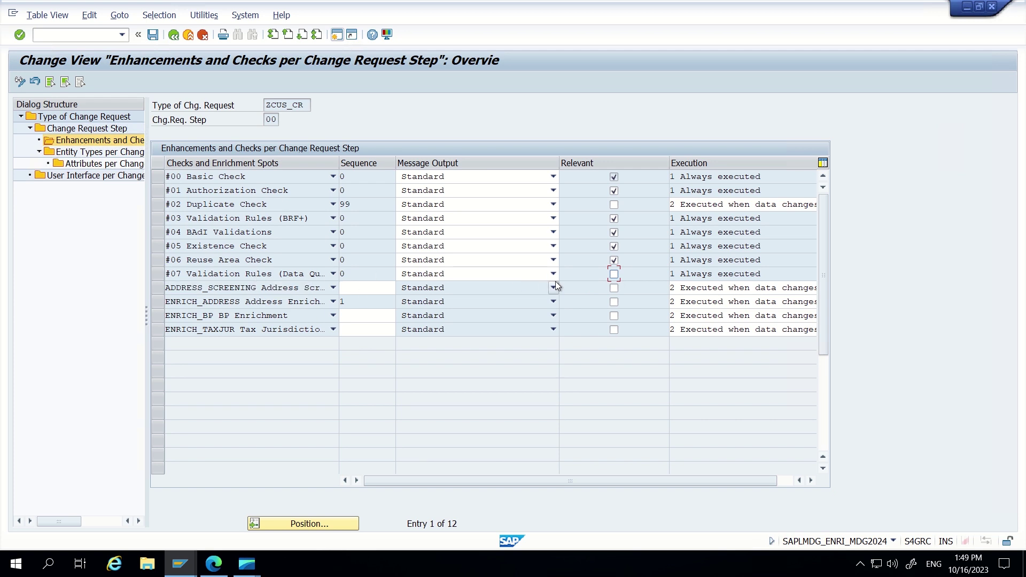
Step: Mark the #07 Validation Rules (Data Quality) check as relevant, save it and return to SAP Easy Access
left_click(613, 274)
left_click(259, 274)
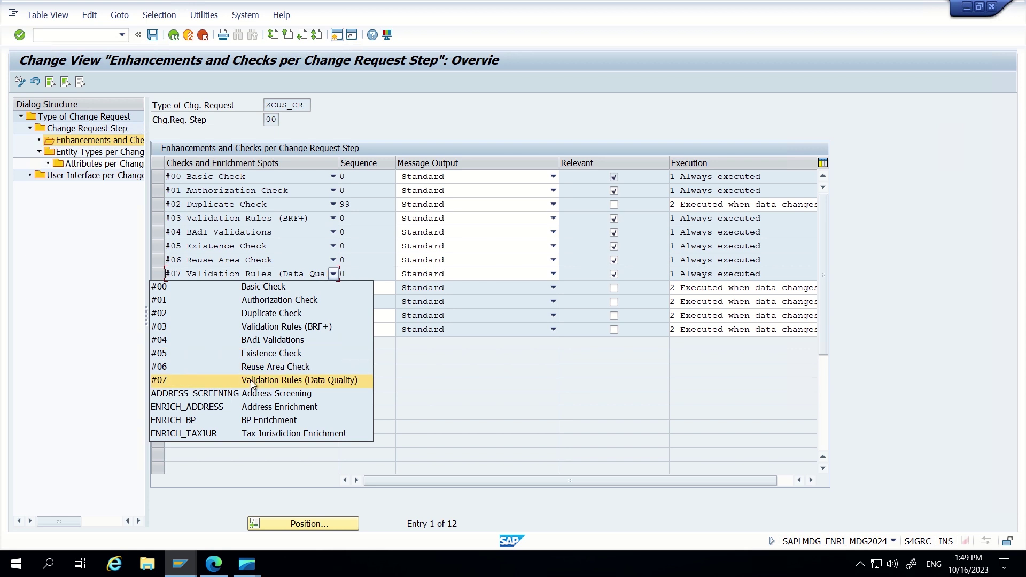
left_click(299, 278)
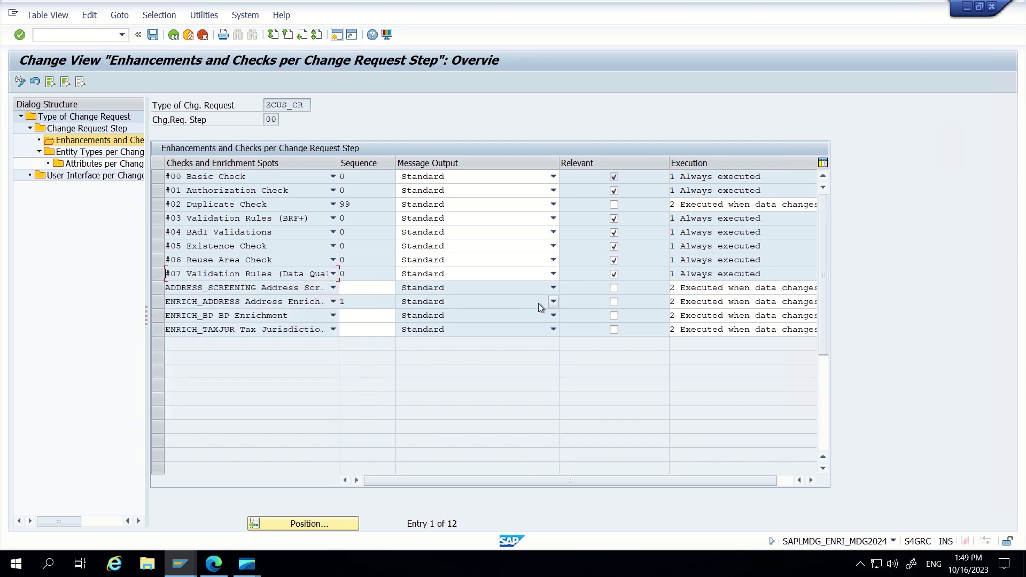
left_click(154, 37)
left_click(176, 35)
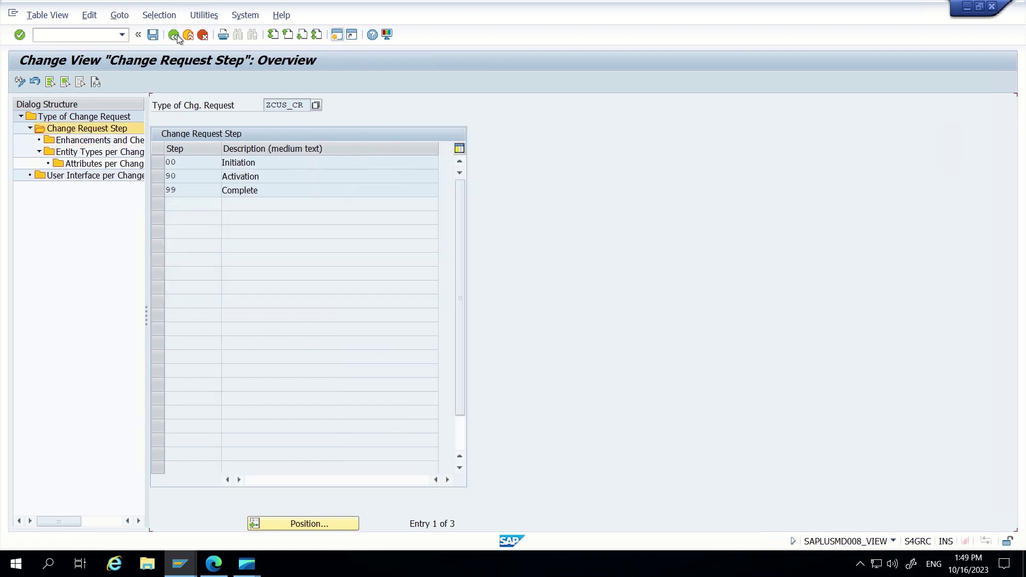
left_click(175, 35)
left_click(174, 34)
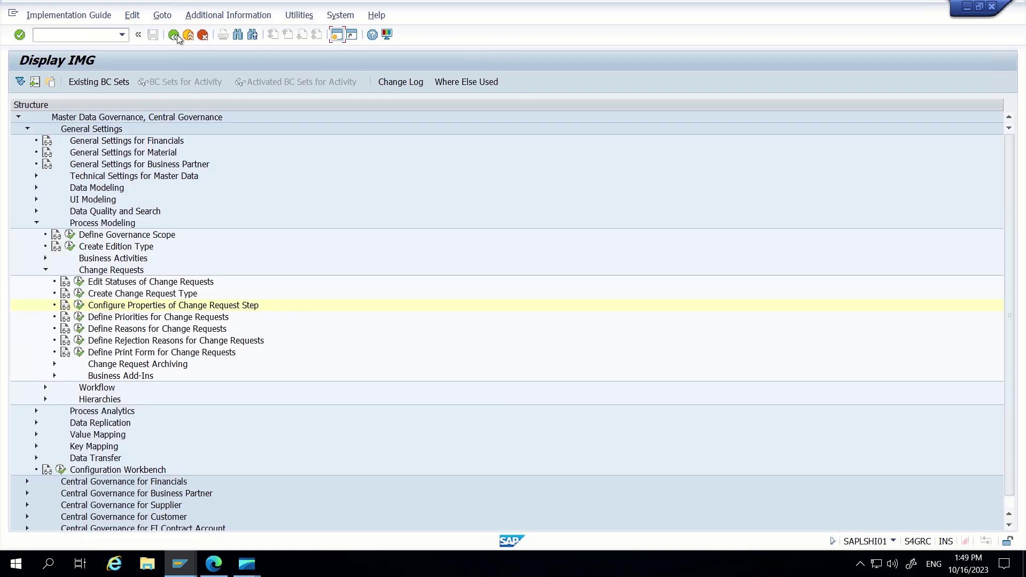
left_click(175, 35)
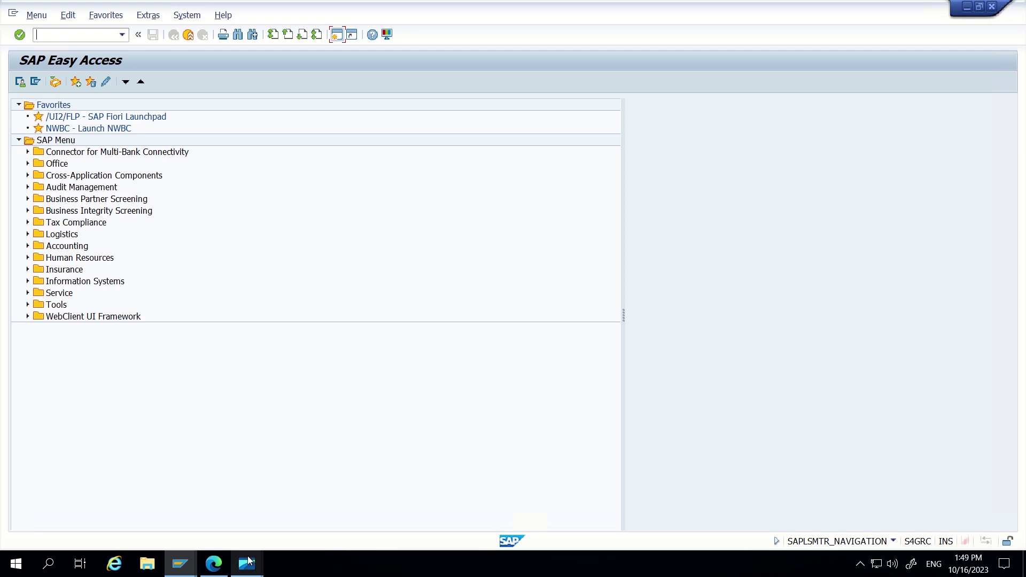
Step: Switch to the browser window with the earlier unsaved organization change request and close it
mouse_move(247, 564)
mouse_move(259, 502)
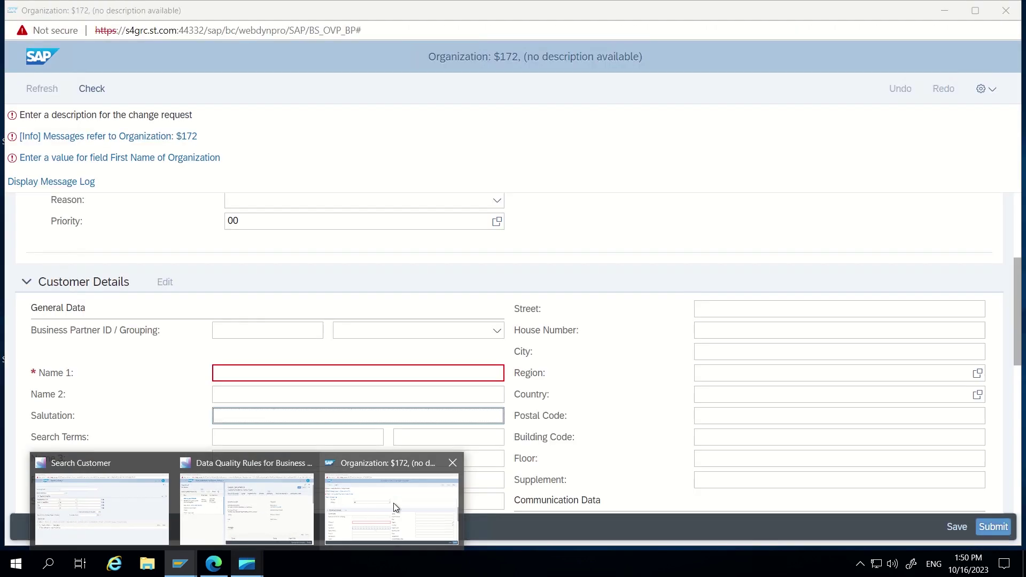
left_click(393, 502)
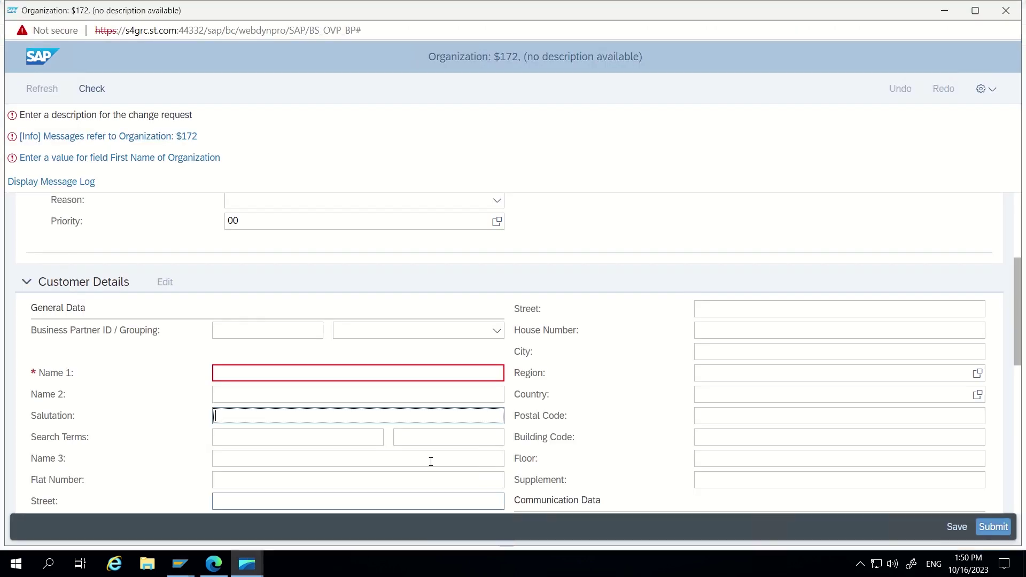
left_click(1005, 10)
left_click(576, 101)
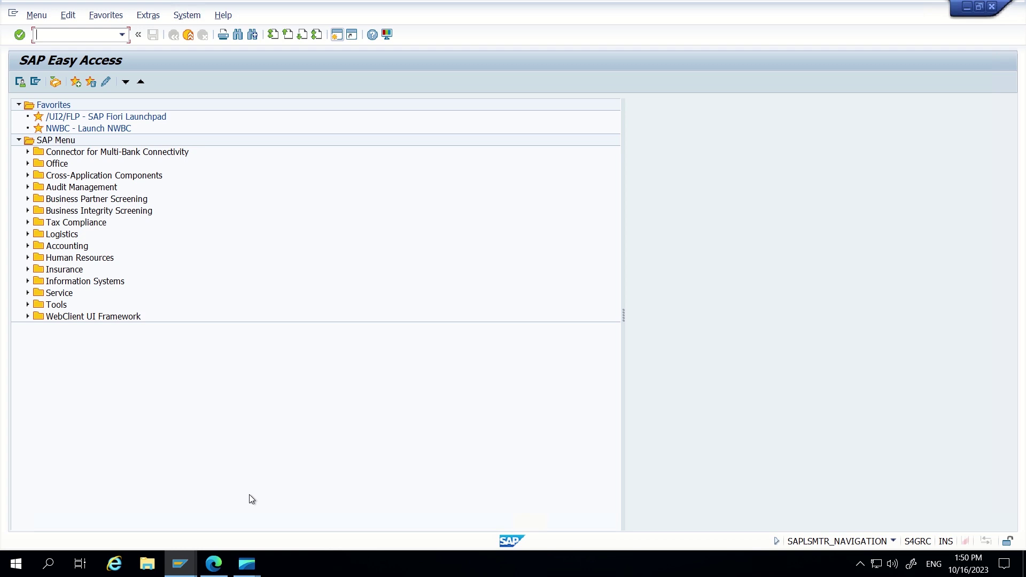
Step: Start a new organization from the Search Customer app using the Create Customer change request type
left_click(254, 564)
left_click(220, 517)
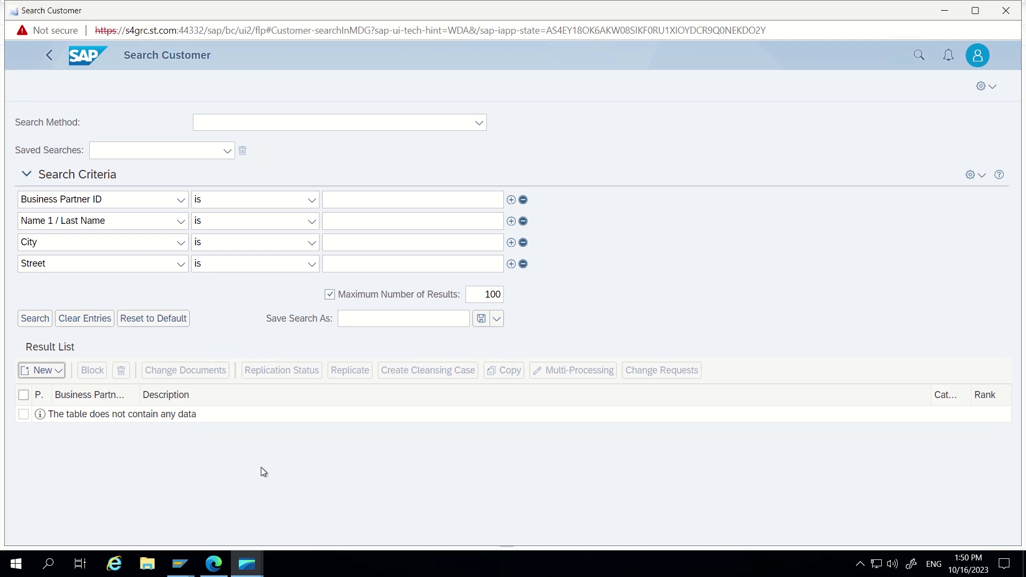
left_click(53, 373)
left_click(49, 390)
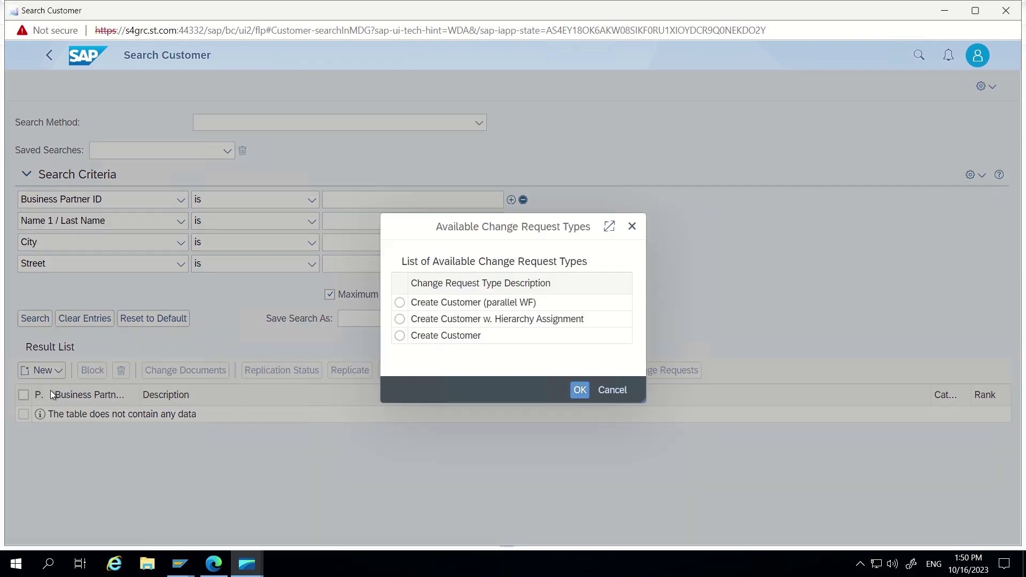
left_click(413, 340)
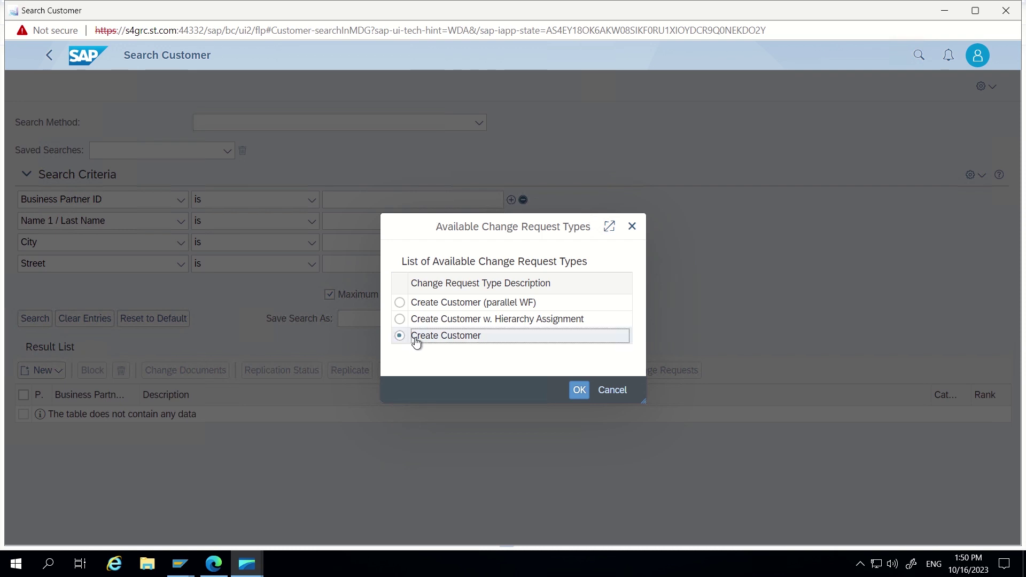
left_click(580, 390)
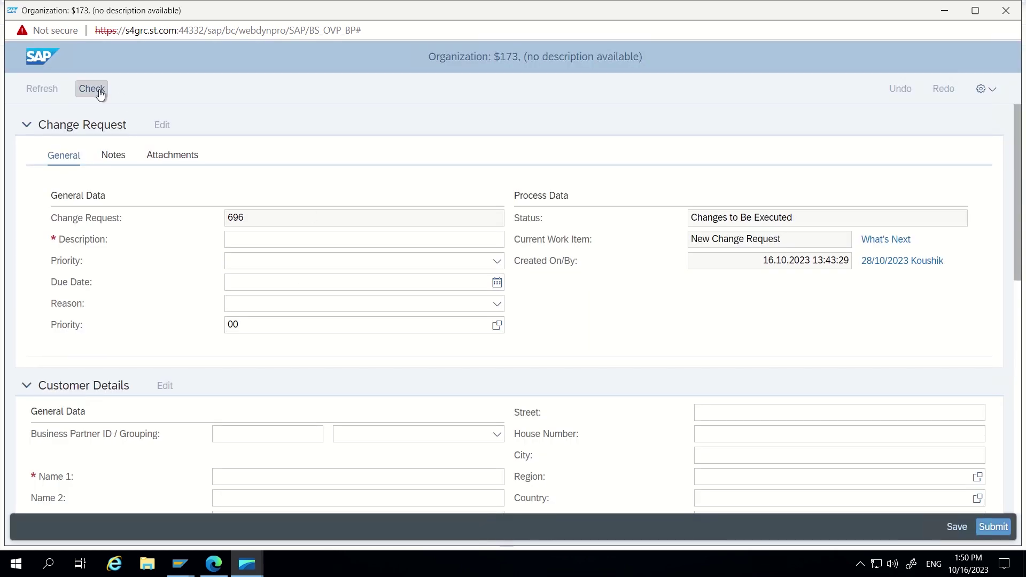
Step: Run the check on the empty change request and read the help for the salutation message
left_click(100, 93)
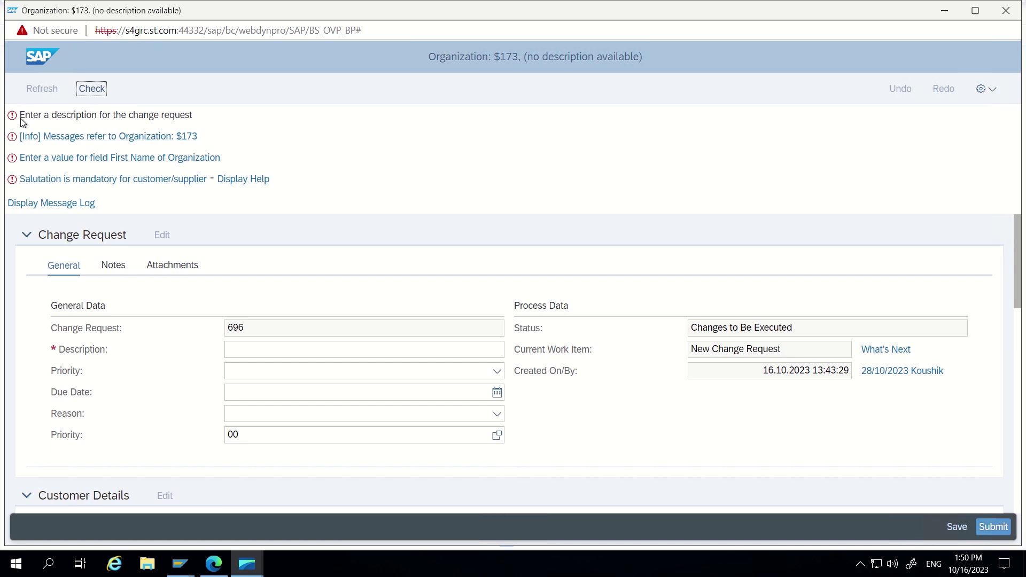
left_click_drag(23, 116, 192, 121)
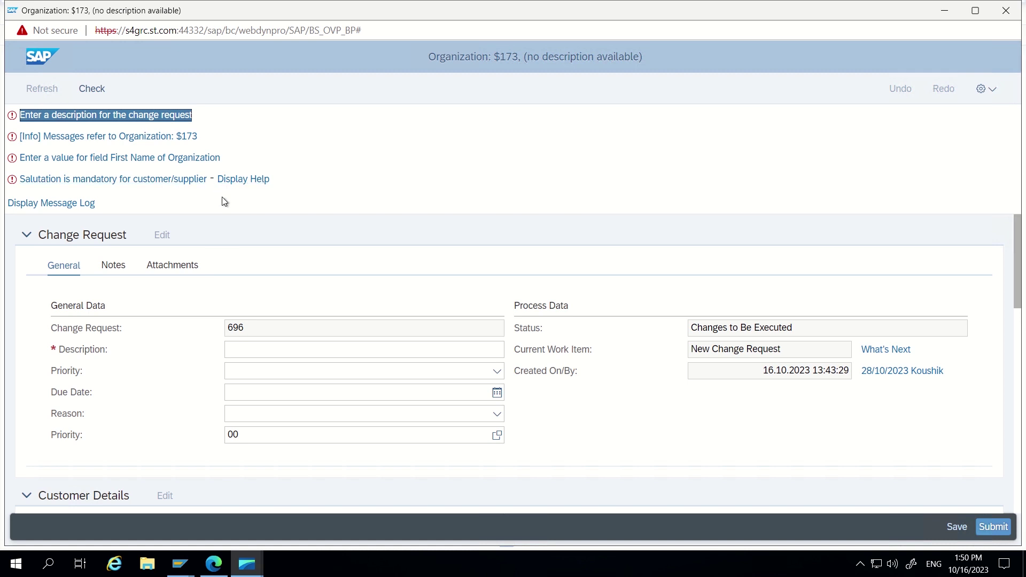
left_click(233, 180)
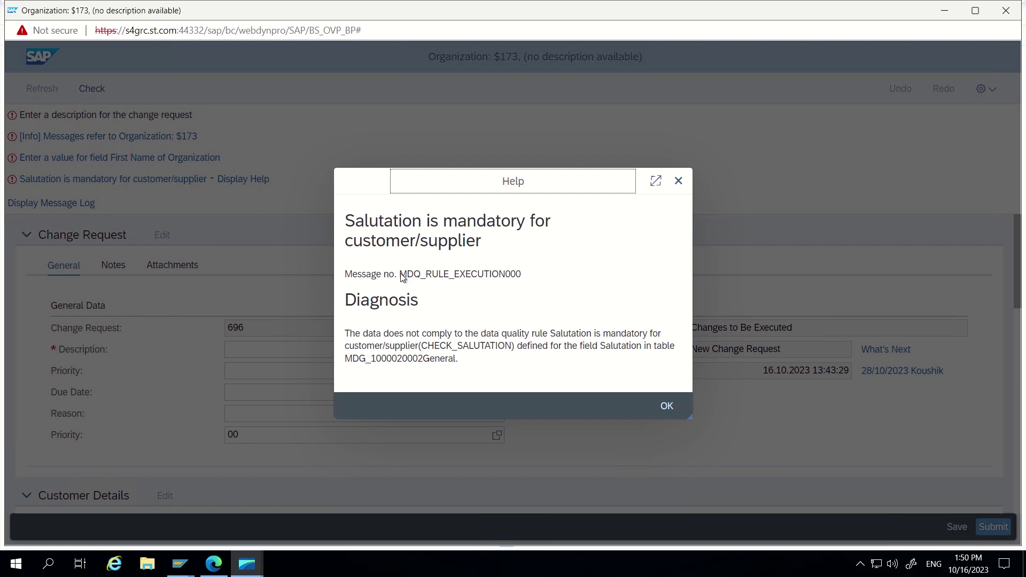
left_click_drag(401, 275, 504, 276)
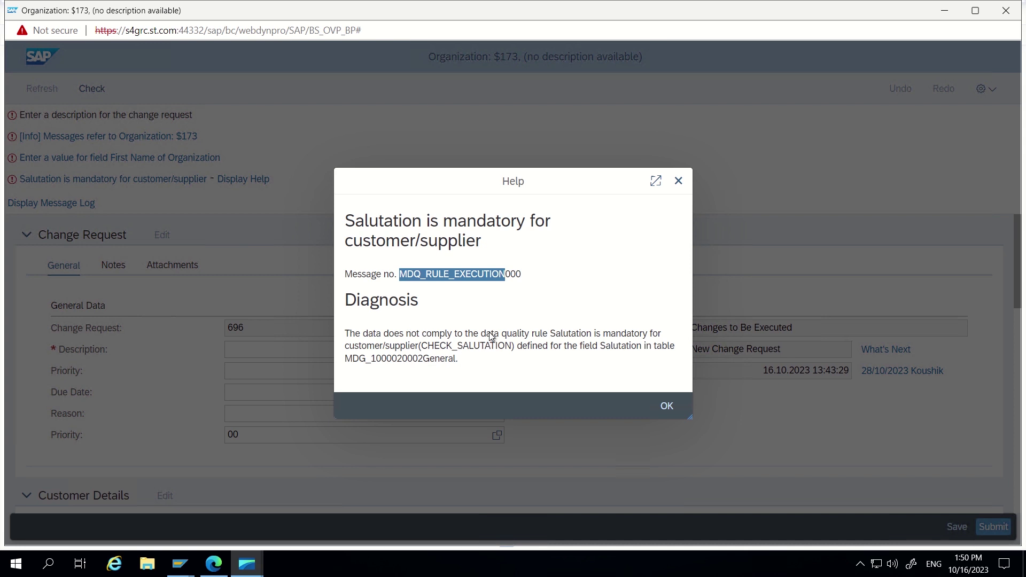
left_click_drag(486, 335, 541, 335)
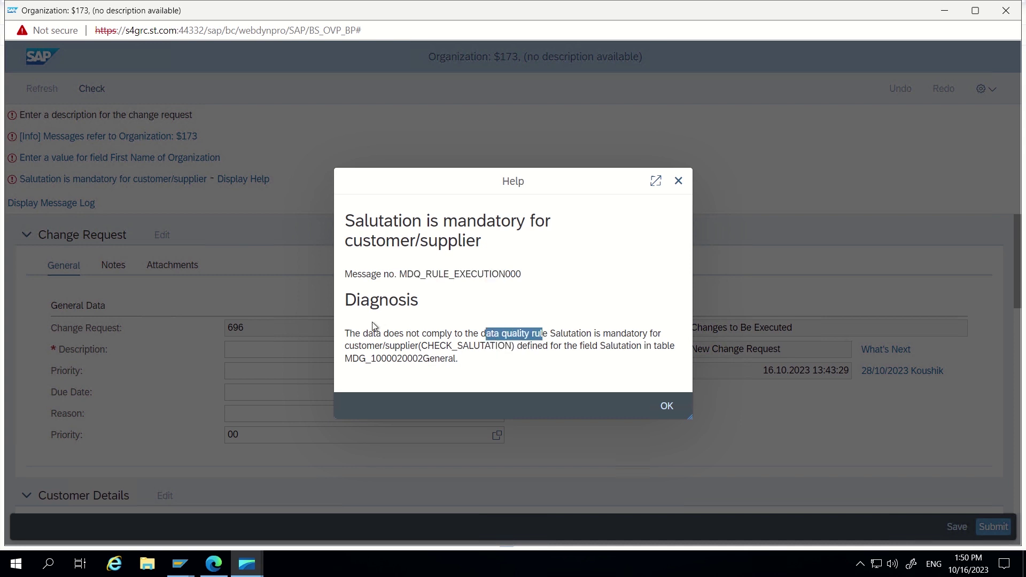
left_click(661, 404)
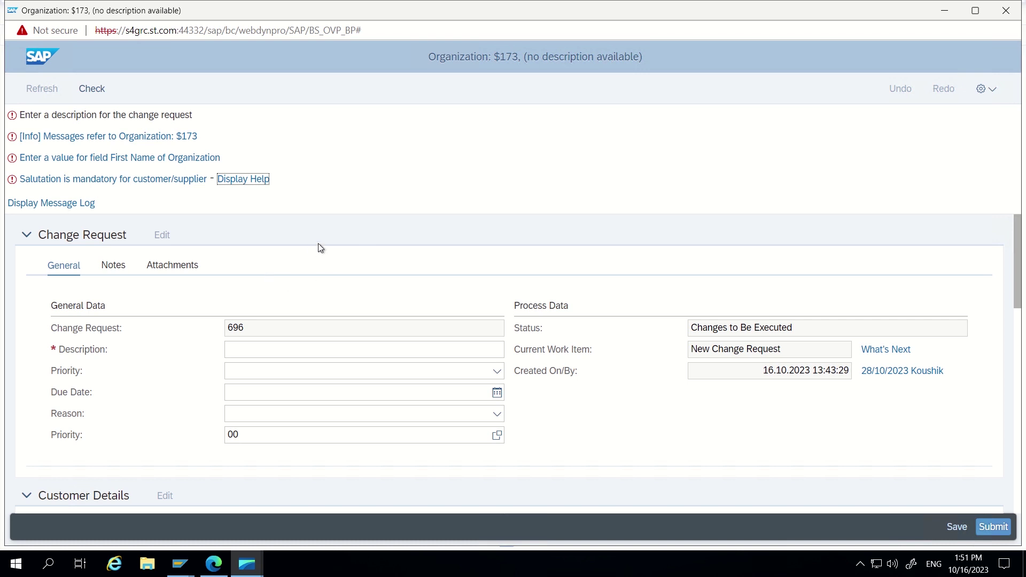
Step: Examine the Name 1 and Salutation fields in the general data of Customer Details
scroll(319, 243, "down", 2)
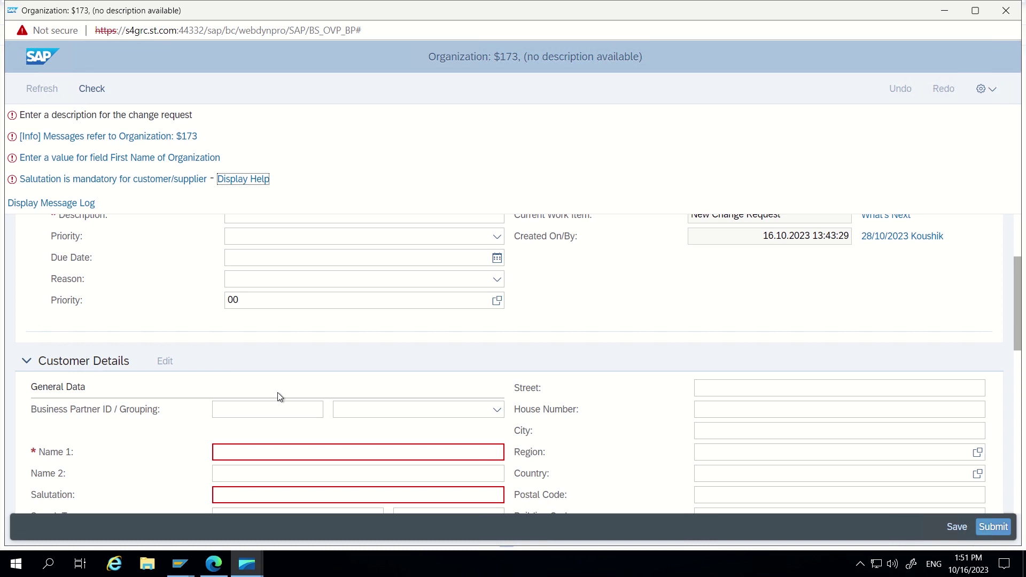
scroll(278, 392, "down", 1)
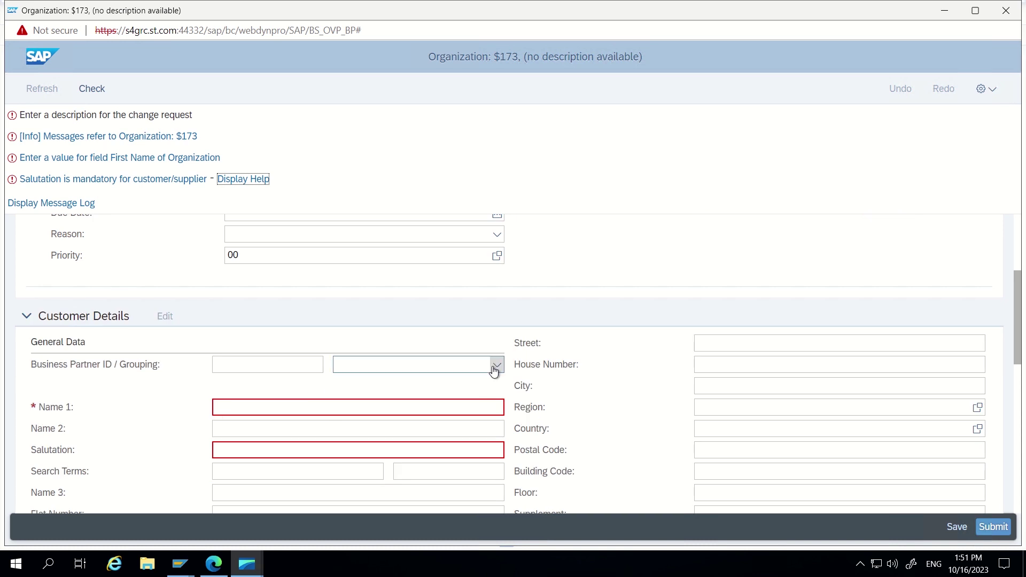
scroll(564, 313, "down", 2)
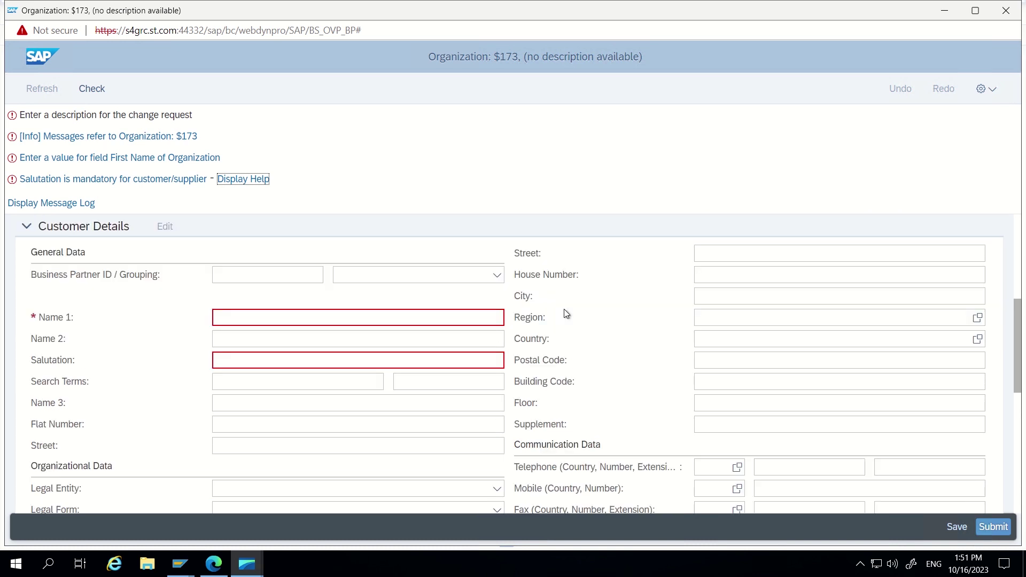
scroll(565, 313, "up", 2)
scroll(566, 314, "down", 2)
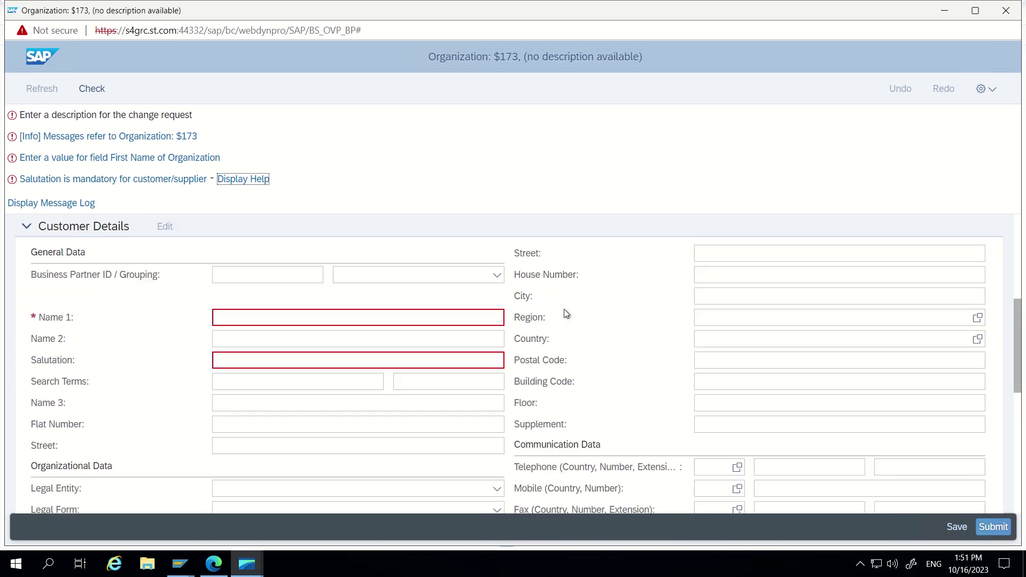